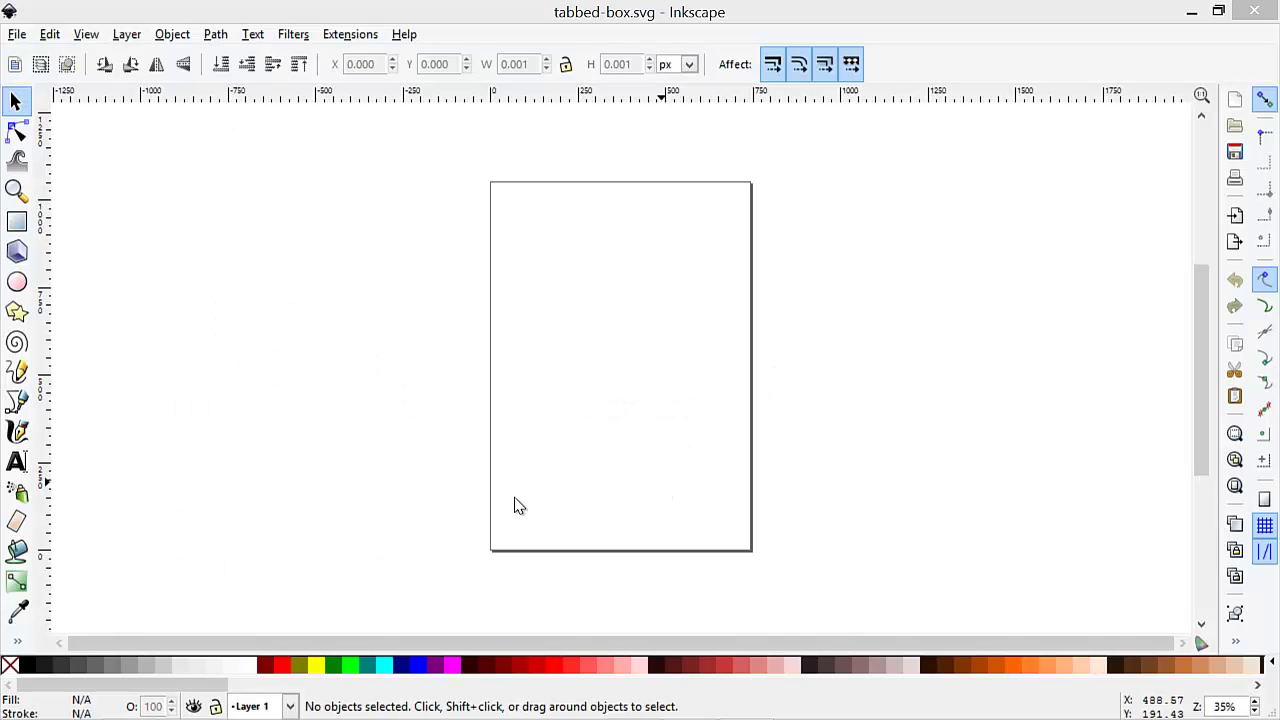
In Document Properties, make inches the default document unit.
{"action": "left_click", "coordinate": [18, 34]}
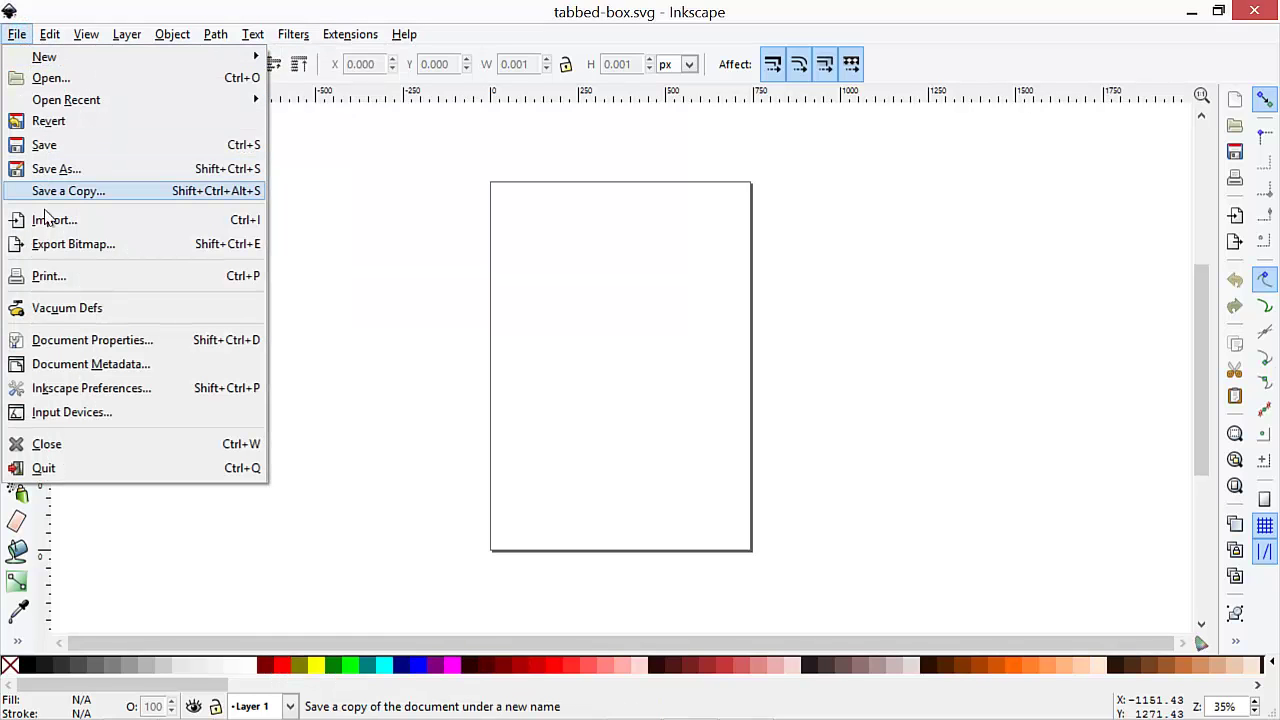
{"action": "left_click", "coordinate": [57, 345]}
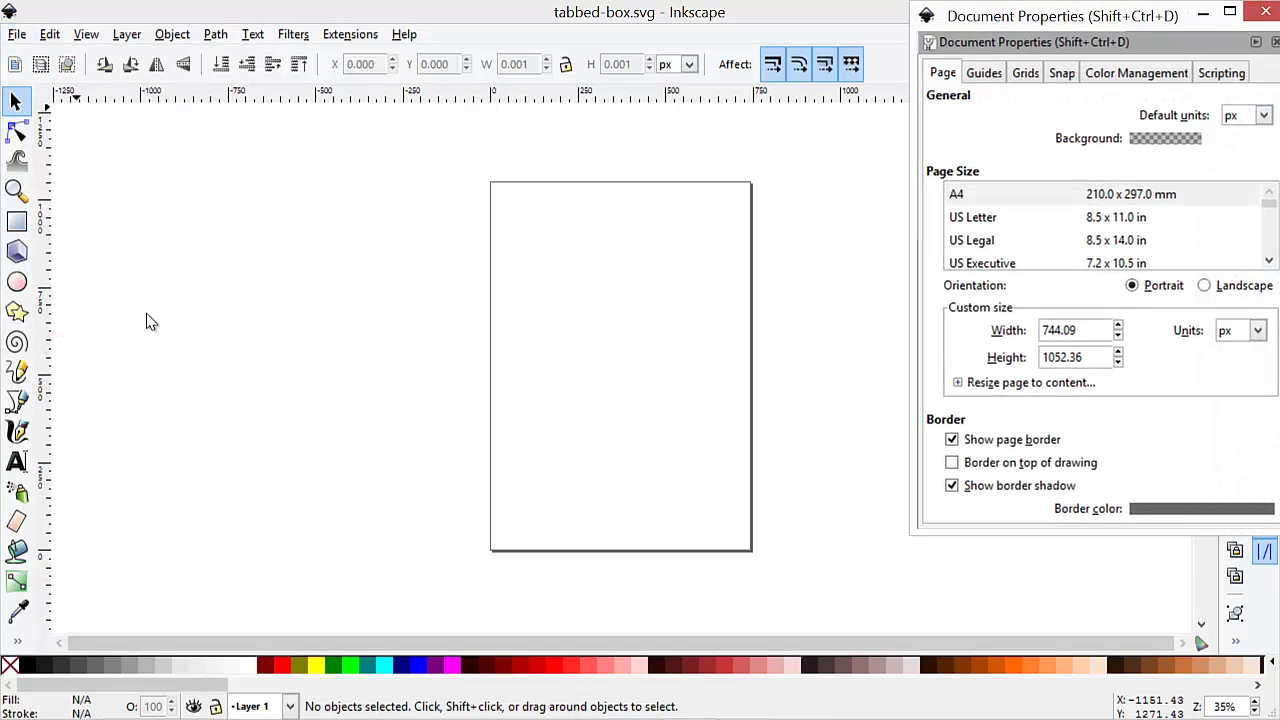
{"action": "left_click", "coordinate": [1260, 116]}
{"action": "left_click", "coordinate": [1263, 117]}
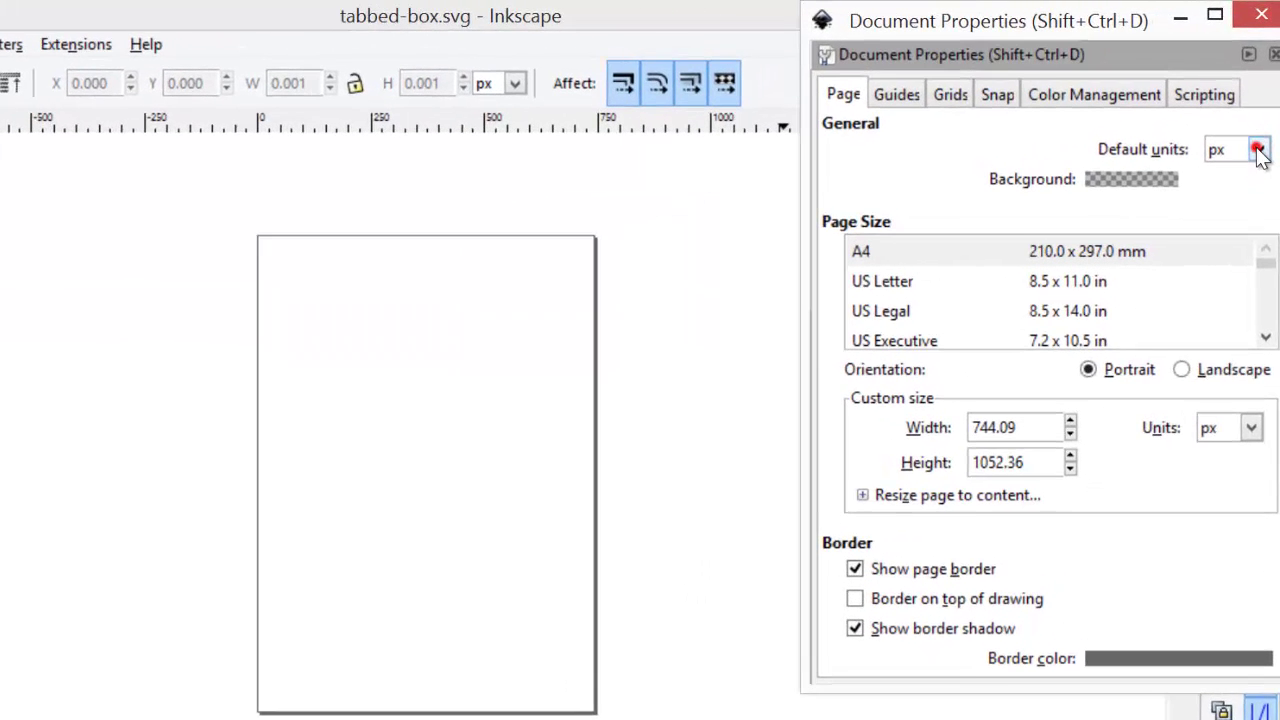
{"action": "left_click", "coordinate": [1258, 149]}
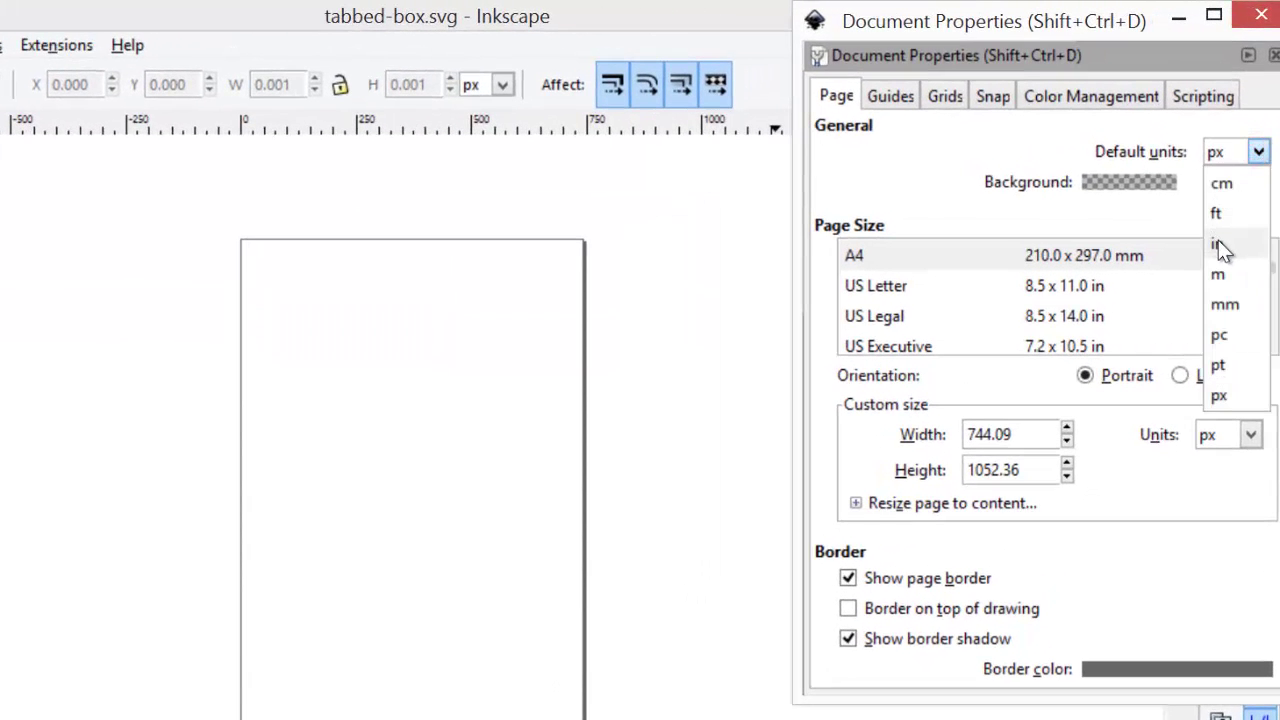
{"action": "left_click", "coordinate": [1222, 240]}
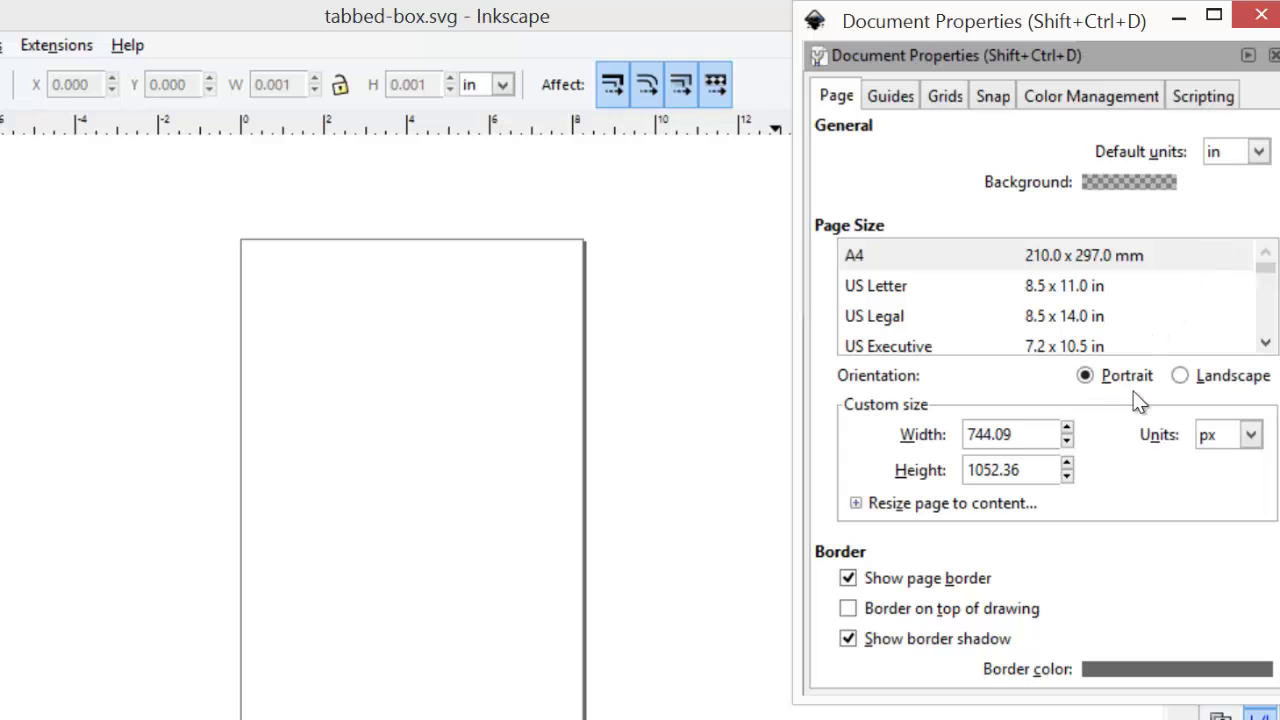
Set the page size to 24 × 24 in, then bring up the grid settings.
{"action": "left_click", "coordinate": [1251, 436]}
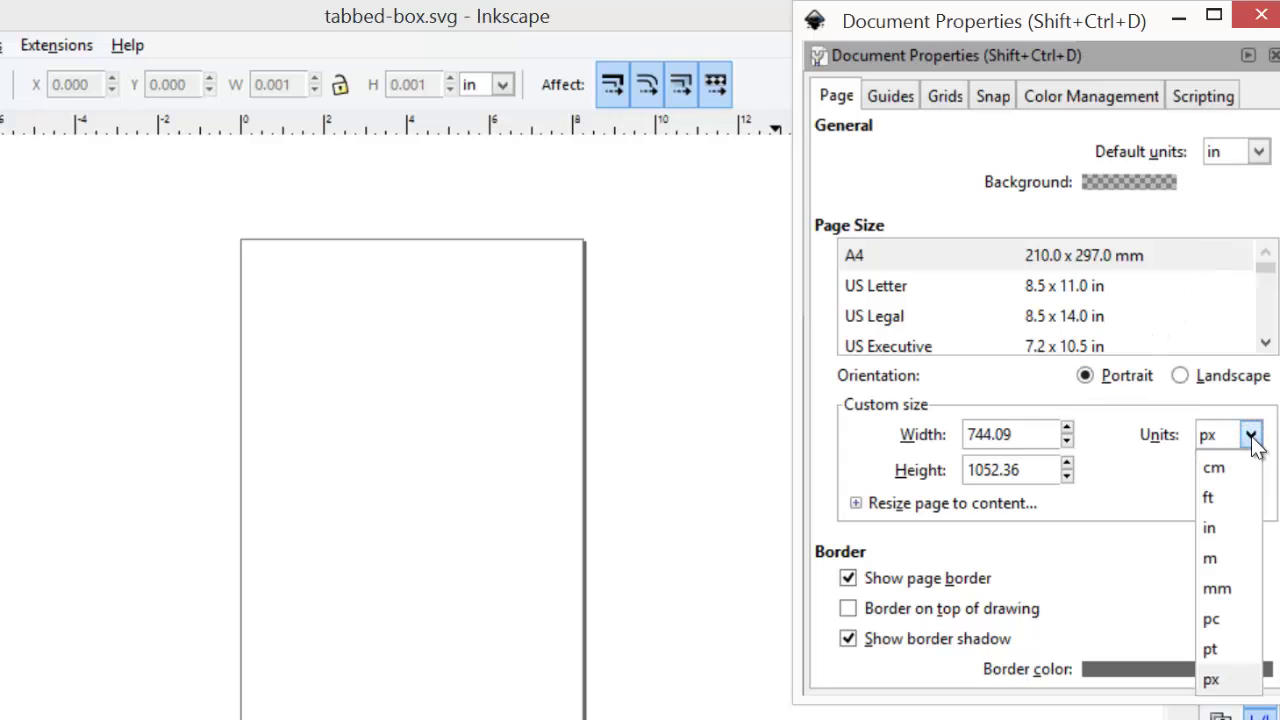
{"action": "left_click", "coordinate": [1214, 528]}
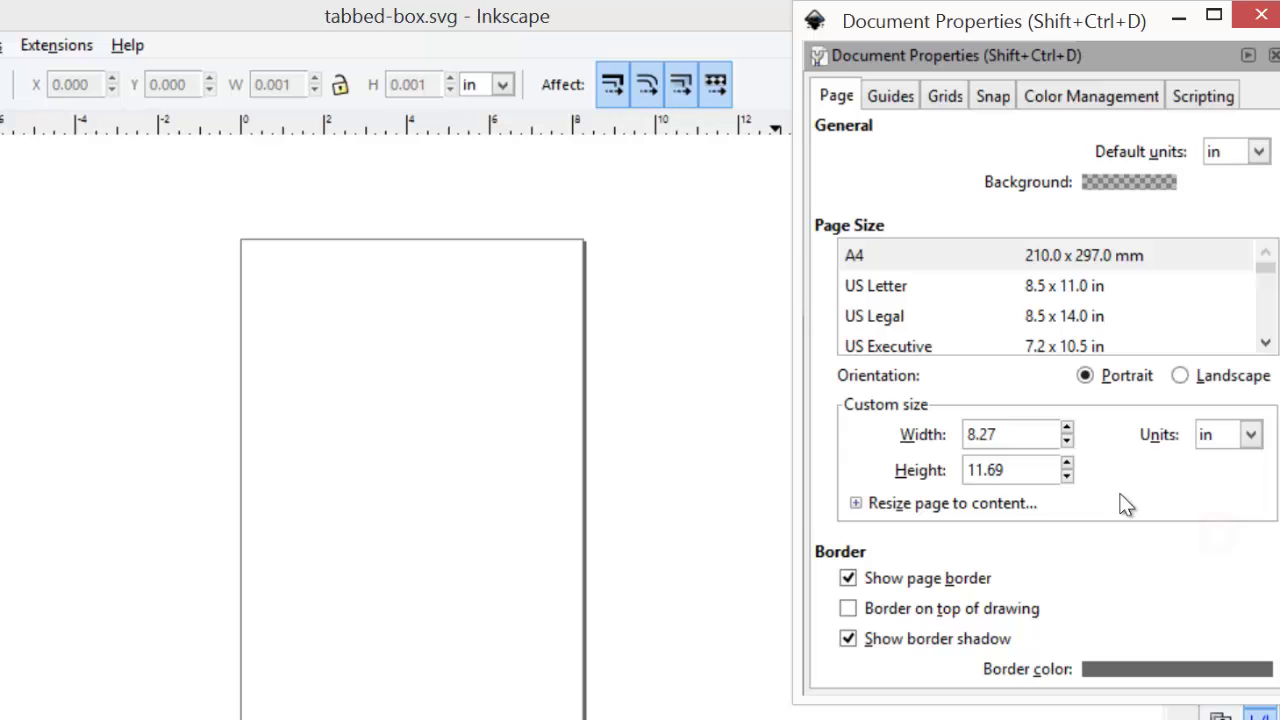
{"action": "left_click", "coordinate": [1048, 434]}
{"action": "key", "text": "BackSpace"}
{"action": "key", "text": "BackSpace"}
{"action": "key", "text": "BackSpace"}
{"action": "key", "text": "BackSpace"}
{"action": "type", "text": "24"}
{"action": "key", "text": "Return"}
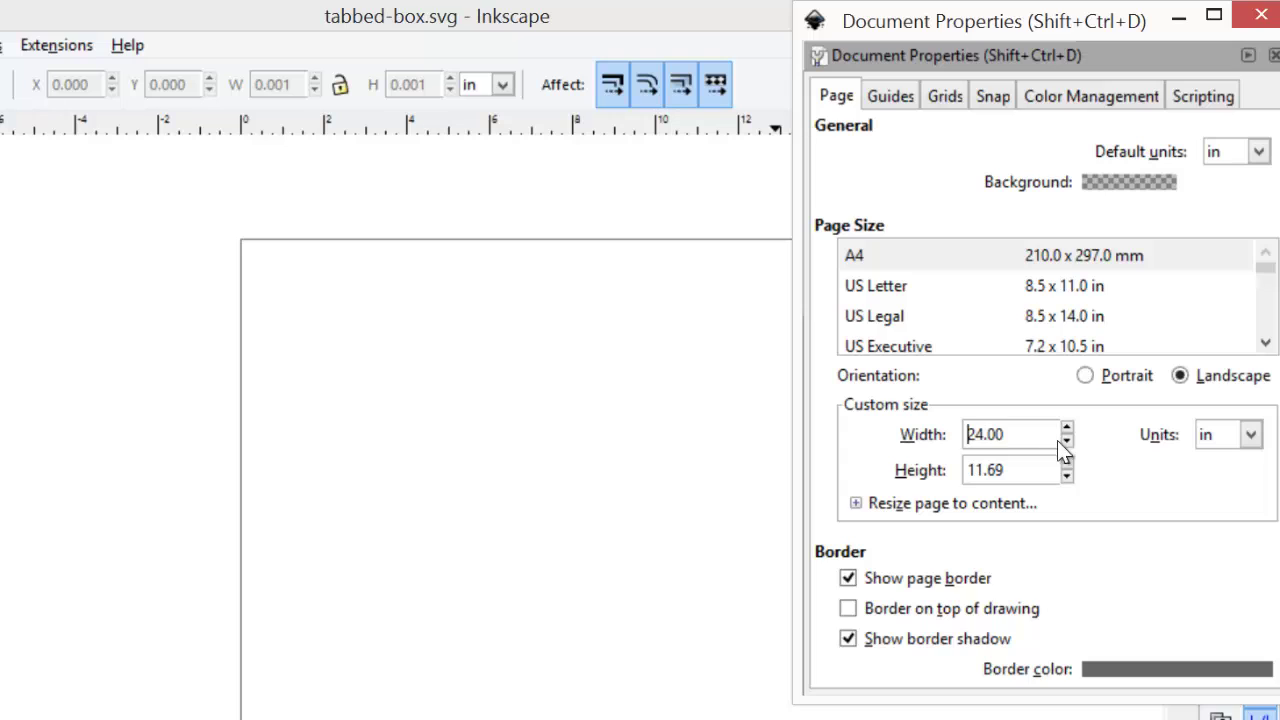
{"action": "left_click", "coordinate": [1015, 470]}
{"action": "key", "text": "BackSpace"}
{"action": "key", "text": "BackSpace"}
{"action": "key", "text": "BackSpace"}
{"action": "key", "text": "BackSpace"}
{"action": "key", "text": "BackSpace"}
{"action": "type", "text": "24"}
{"action": "key", "text": "Return"}
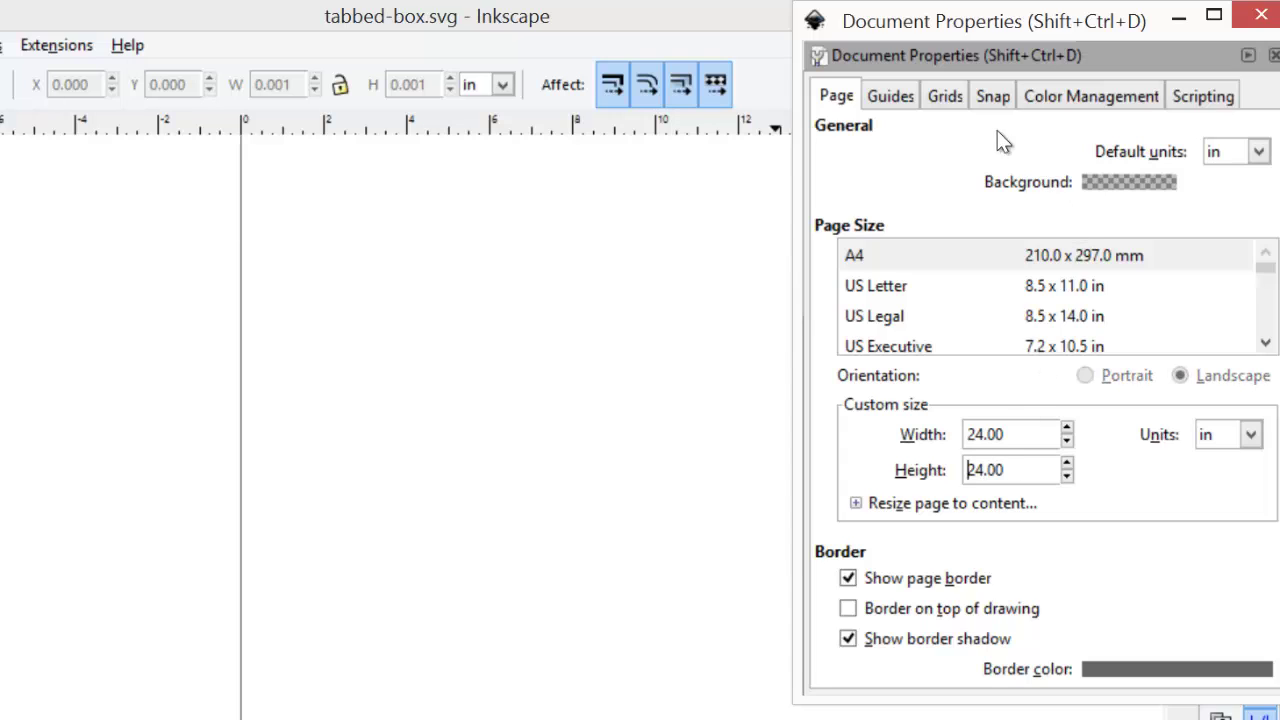
{"action": "left_click", "coordinate": [949, 97]}
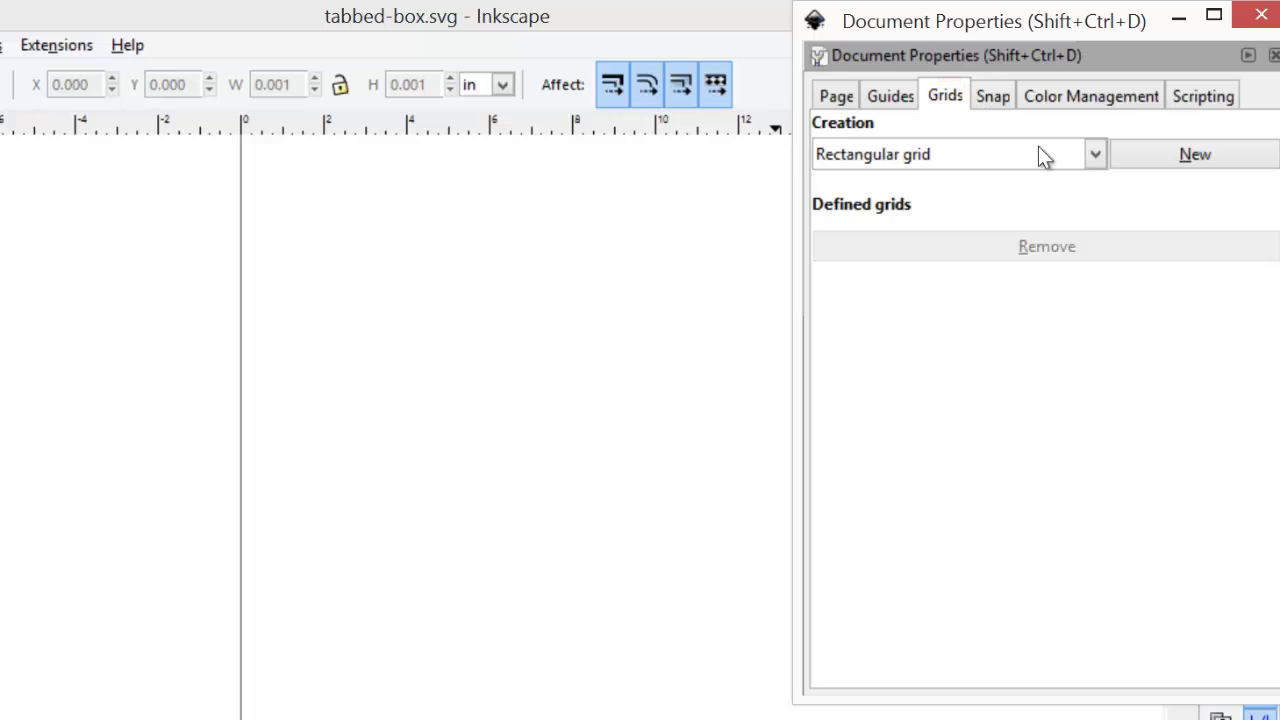
Add a new rectangular grid in inches with 0.25 in X and Y spacing, then close Document Properties.
{"action": "left_click", "coordinate": [1167, 153]}
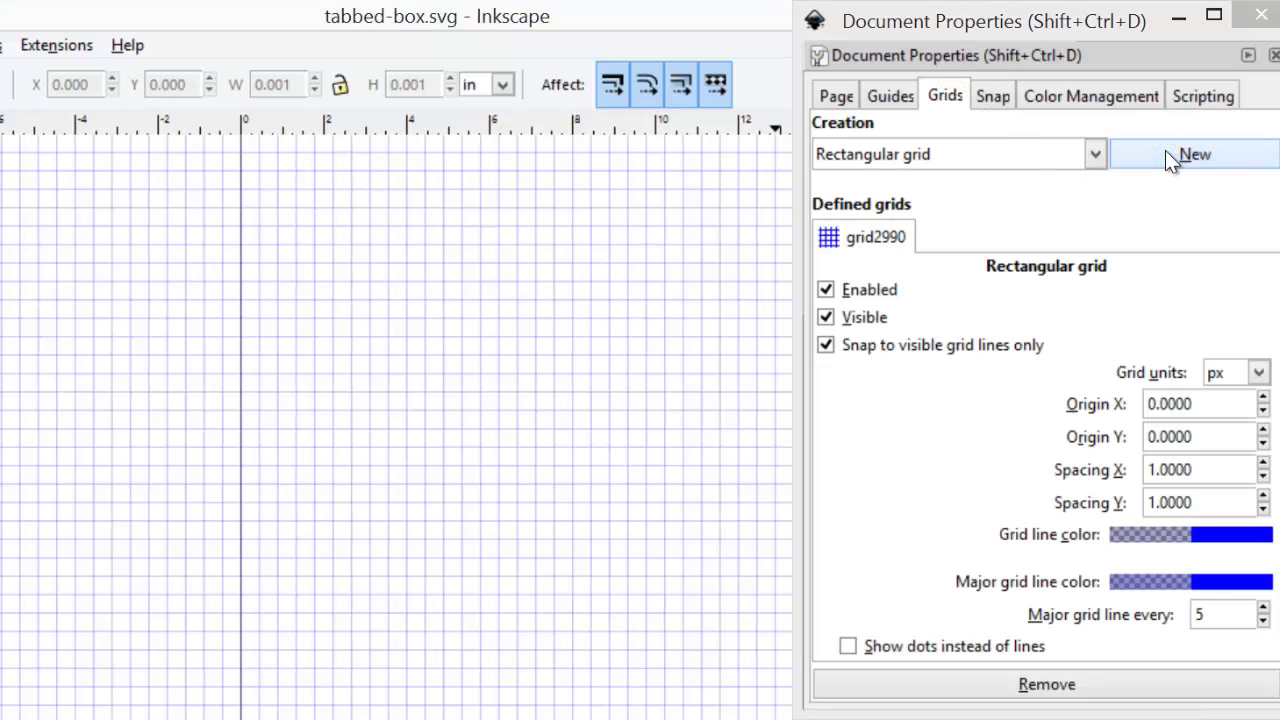
{"action": "left_click", "coordinate": [1262, 364]}
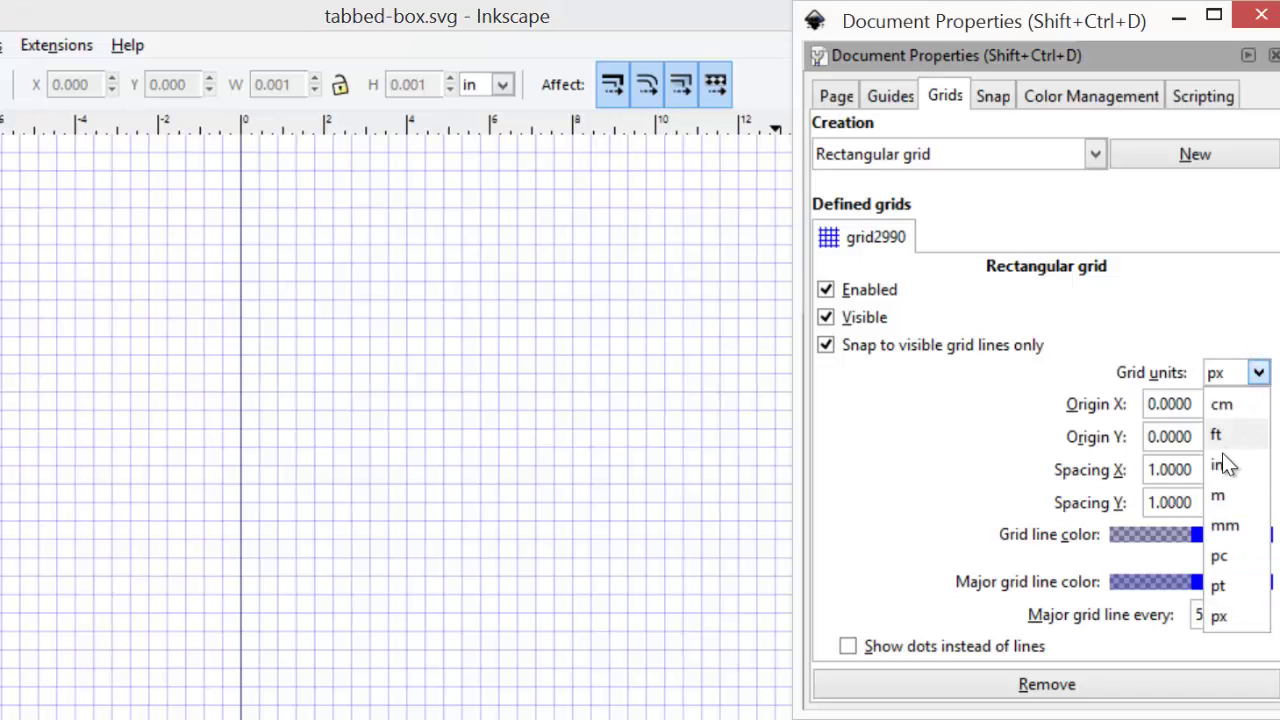
{"action": "left_click", "coordinate": [1217, 463]}
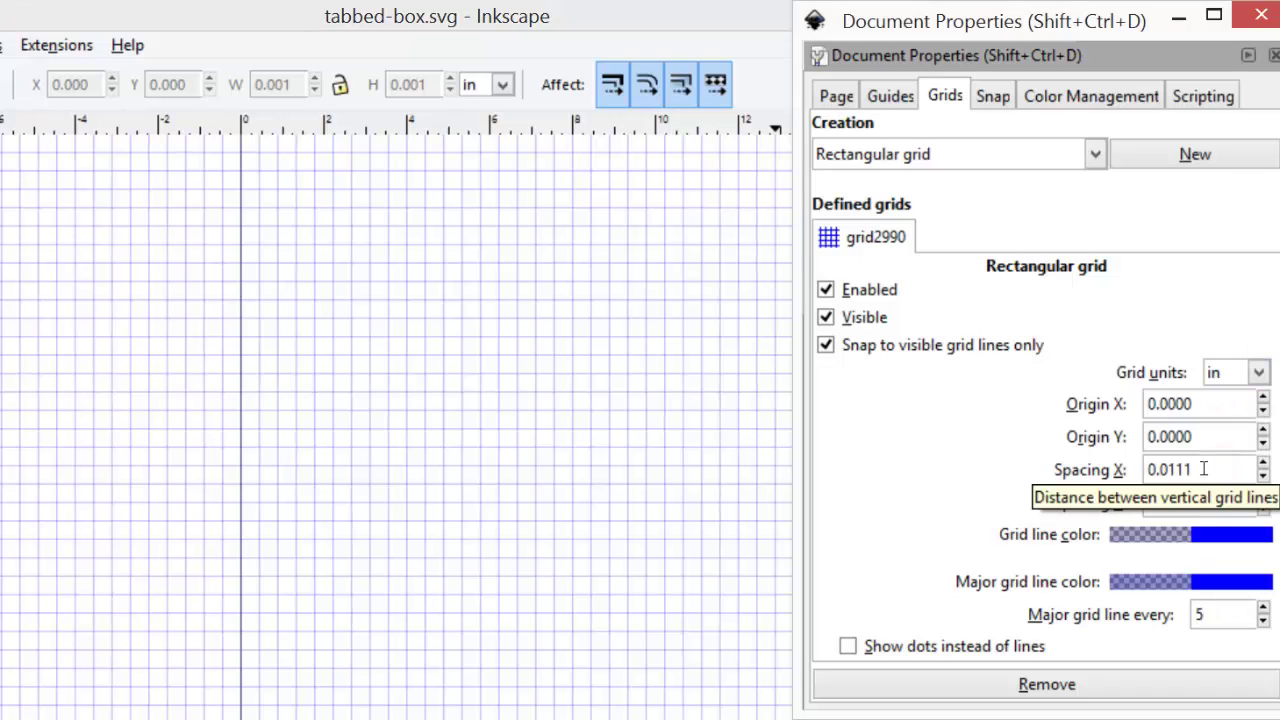
{"action": "left_click", "coordinate": [1205, 472]}
{"action": "key", "text": "BackSpace"}
{"action": "key", "text": "BackSpace"}
{"action": "key", "text": "BackSpace"}
{"action": "key", "text": "BackSpace"}
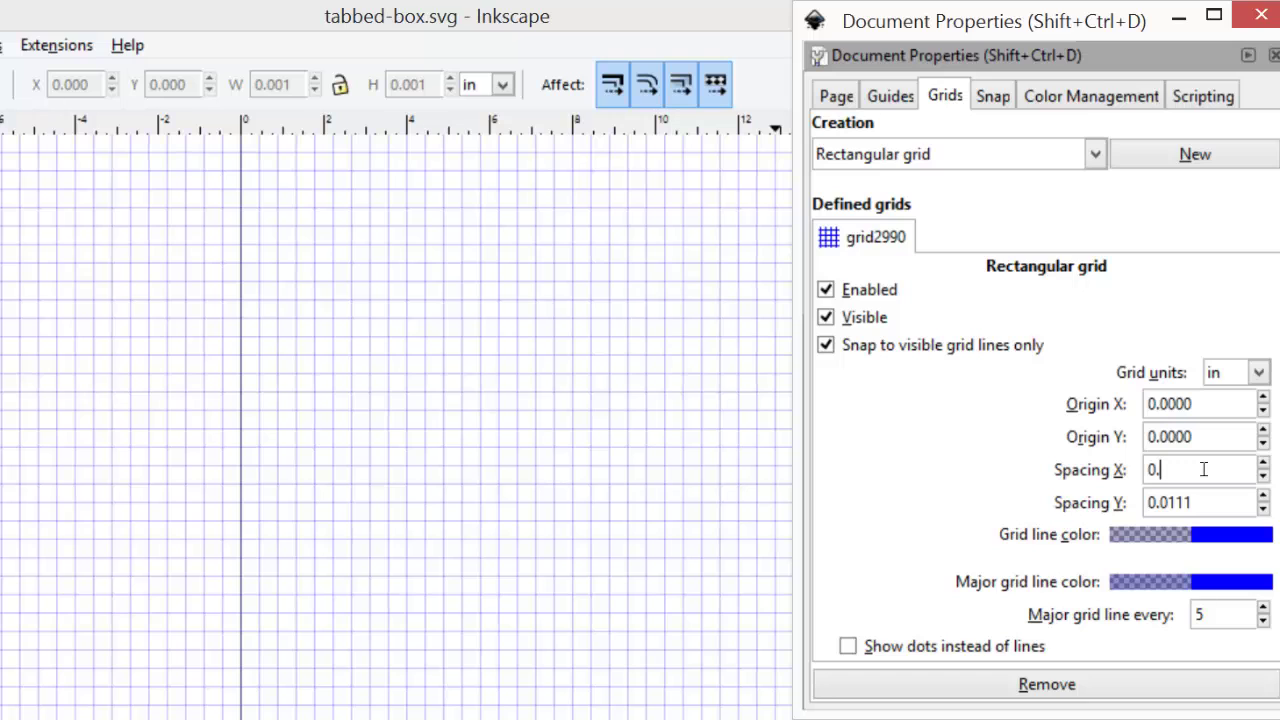
{"action": "type", "text": "25"}
{"action": "key", "text": "Return"}
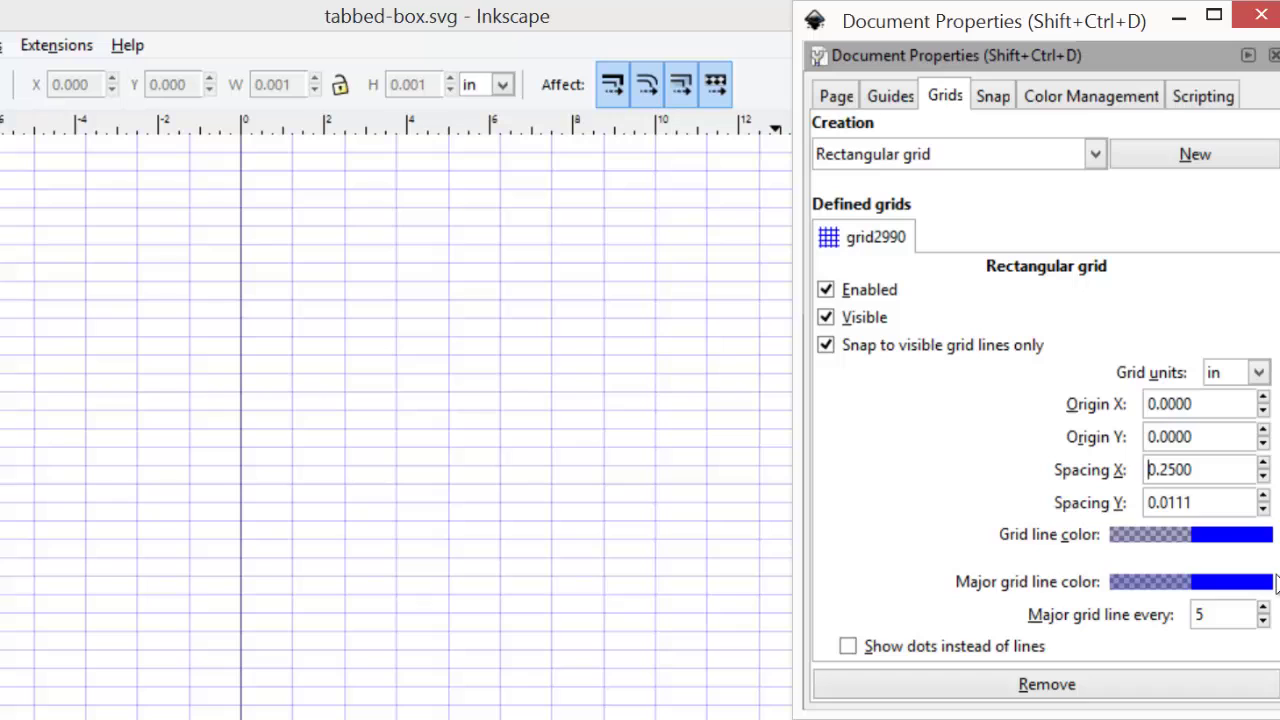
{"action": "left_click", "coordinate": [1217, 505]}
{"action": "key", "text": "BackSpace"}
{"action": "key", "text": "BackSpace"}
{"action": "key", "text": "BackSpace"}
{"action": "key", "text": "BackSpace"}
{"action": "type", "text": "25"}
{"action": "key", "text": "Return"}
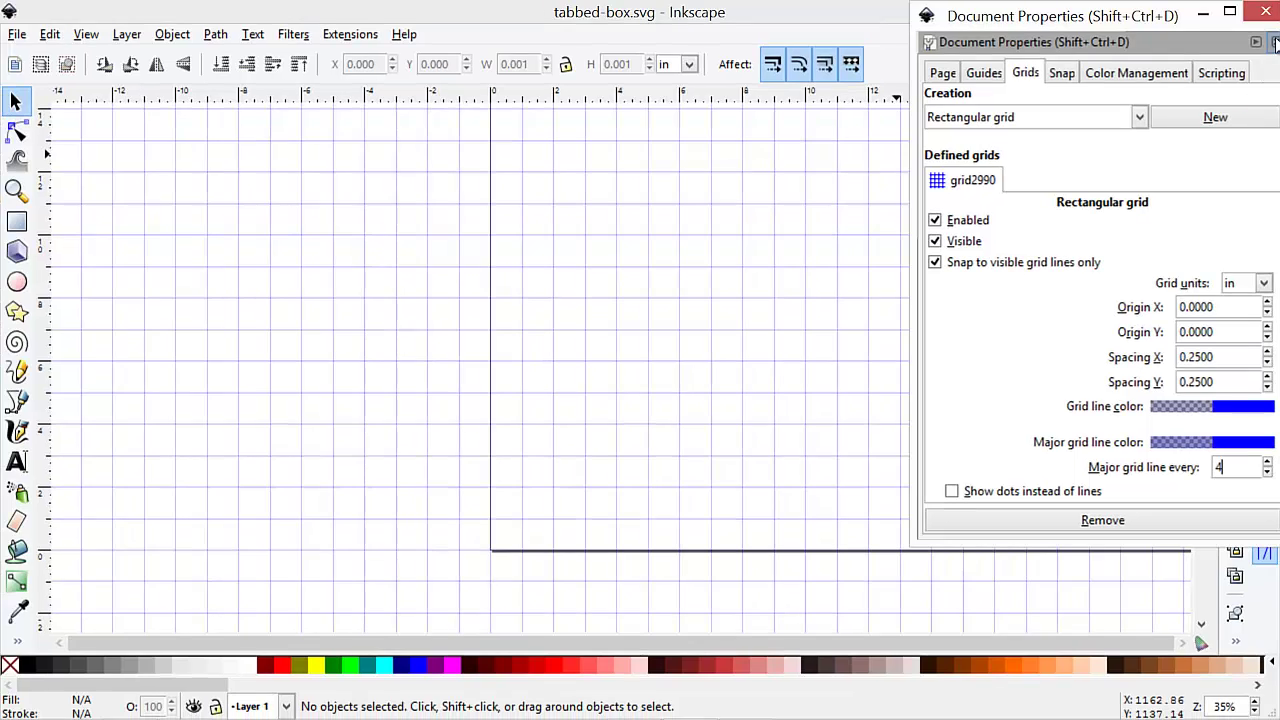
{"action": "left_click", "coordinate": [1274, 42]}
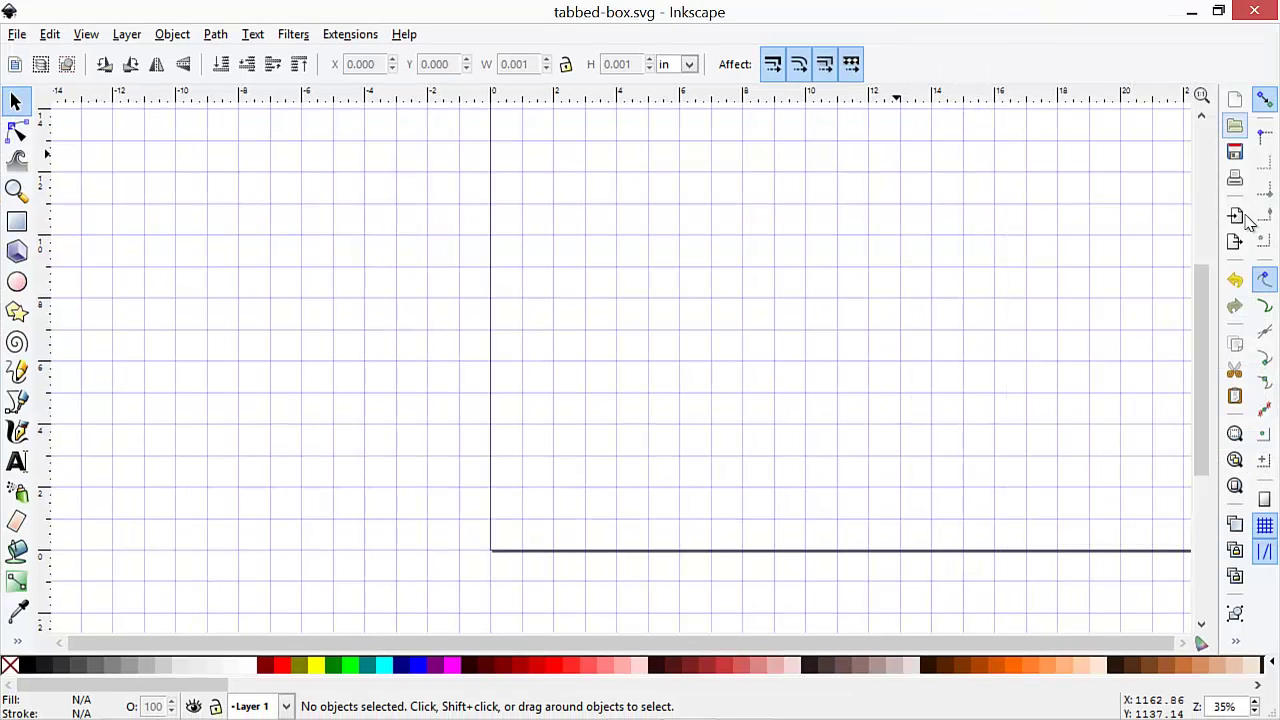
Fit the whole page in the window, then zoom in toward its top-left corner.
{"action": "left_click", "coordinate": [1236, 487]}
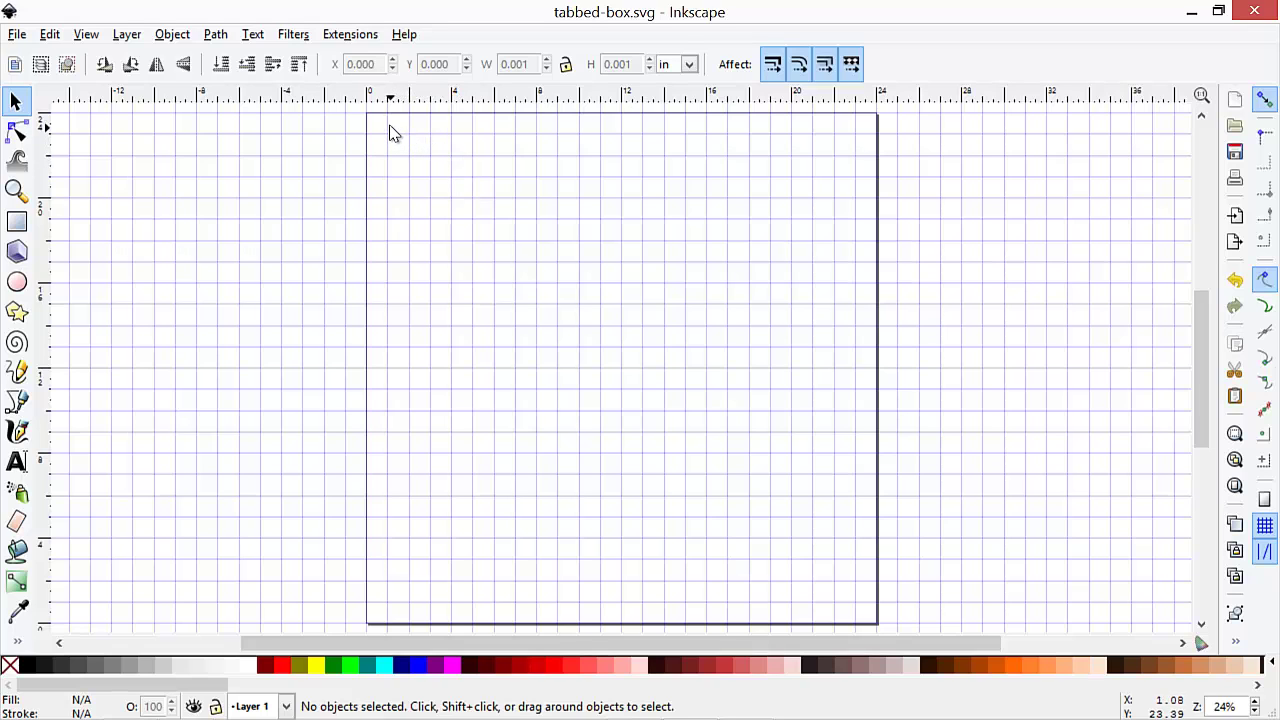
{"action": "key", "text": "ctrl"}
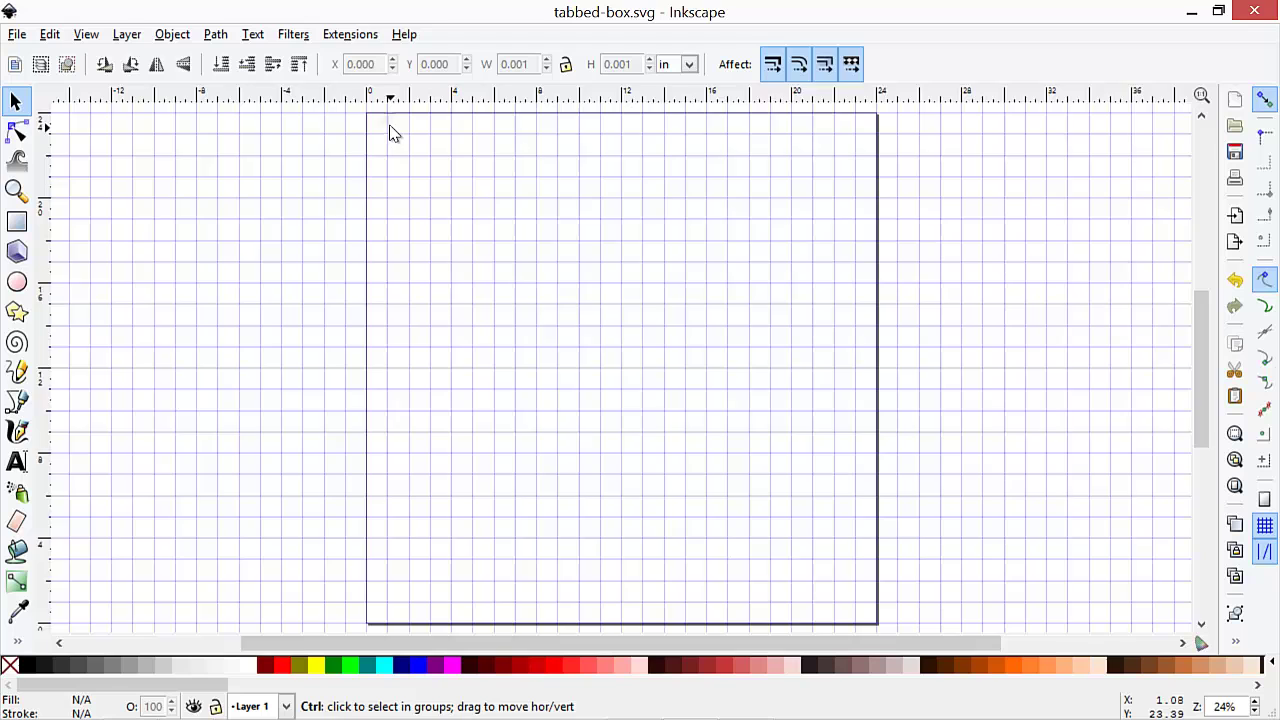
{"action": "scroll", "coordinate": [390, 133], "scroll_direction": "up", "scroll_amount": 3}
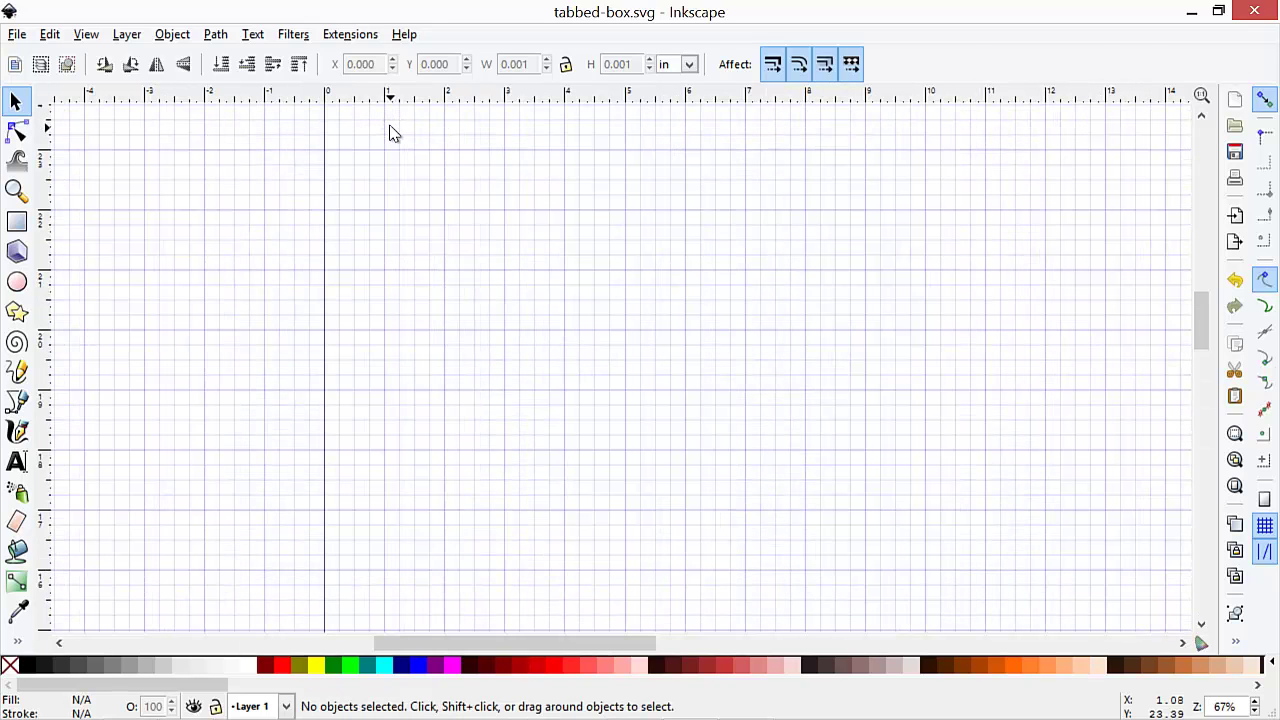
{"action": "key", "text": "ctrl"}
{"action": "scroll", "coordinate": [390, 133], "scroll_direction": "up", "scroll_amount": 2}
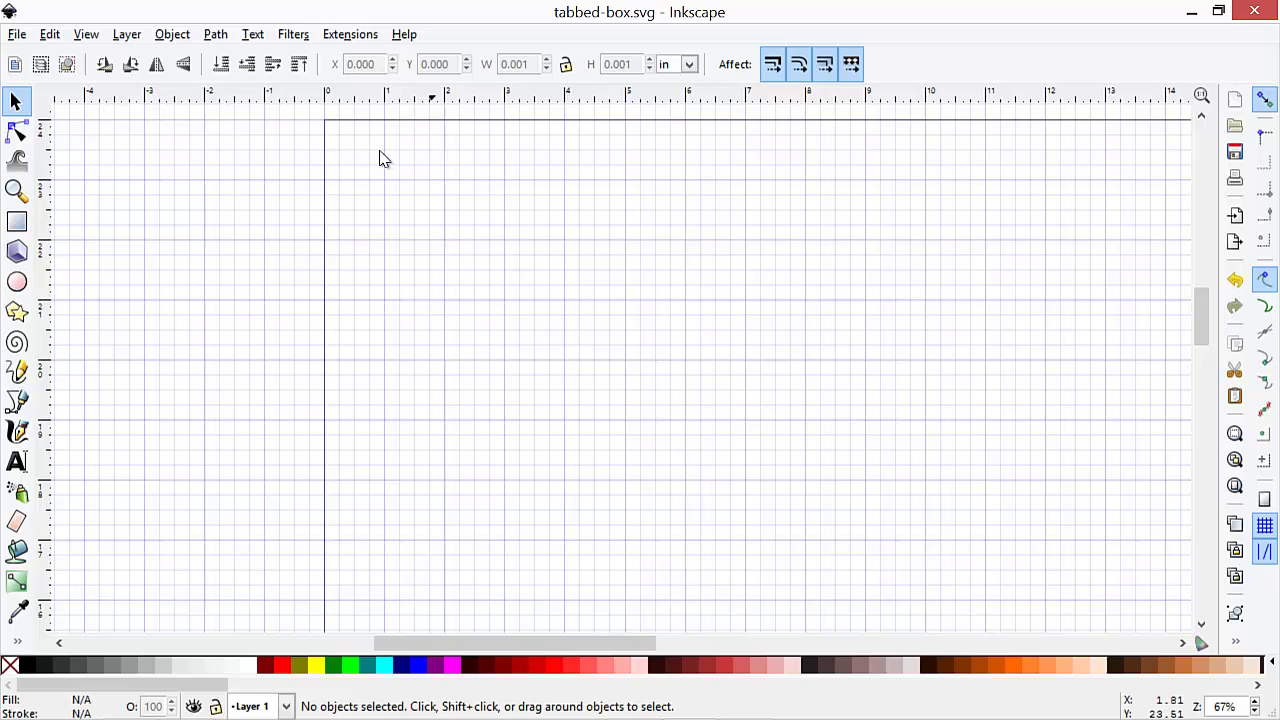
Draw a blue rectangle near the page's top-left corner and size it 3 in wide by 2 in tall.
{"action": "left_click", "coordinate": [17, 221]}
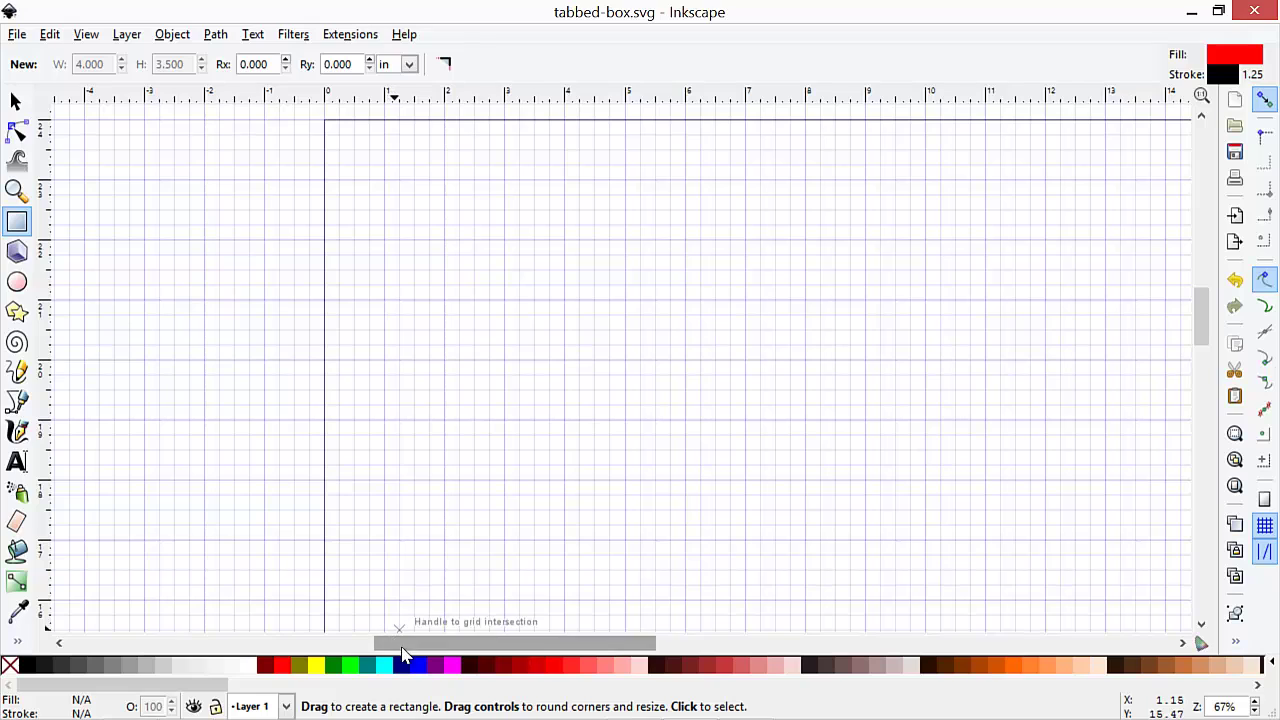
{"action": "left_click", "coordinate": [418, 665]}
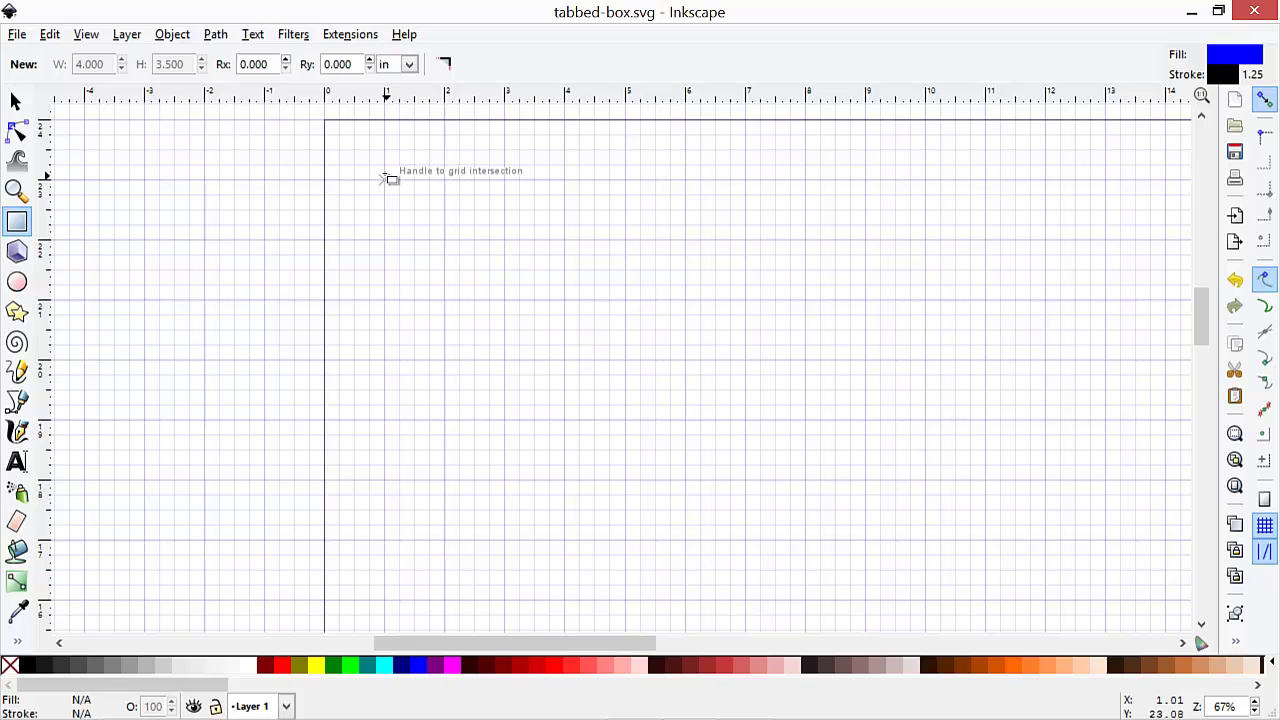
{"action": "left_click_drag", "start_coordinate": [384, 178], "coordinate": [519, 268]}
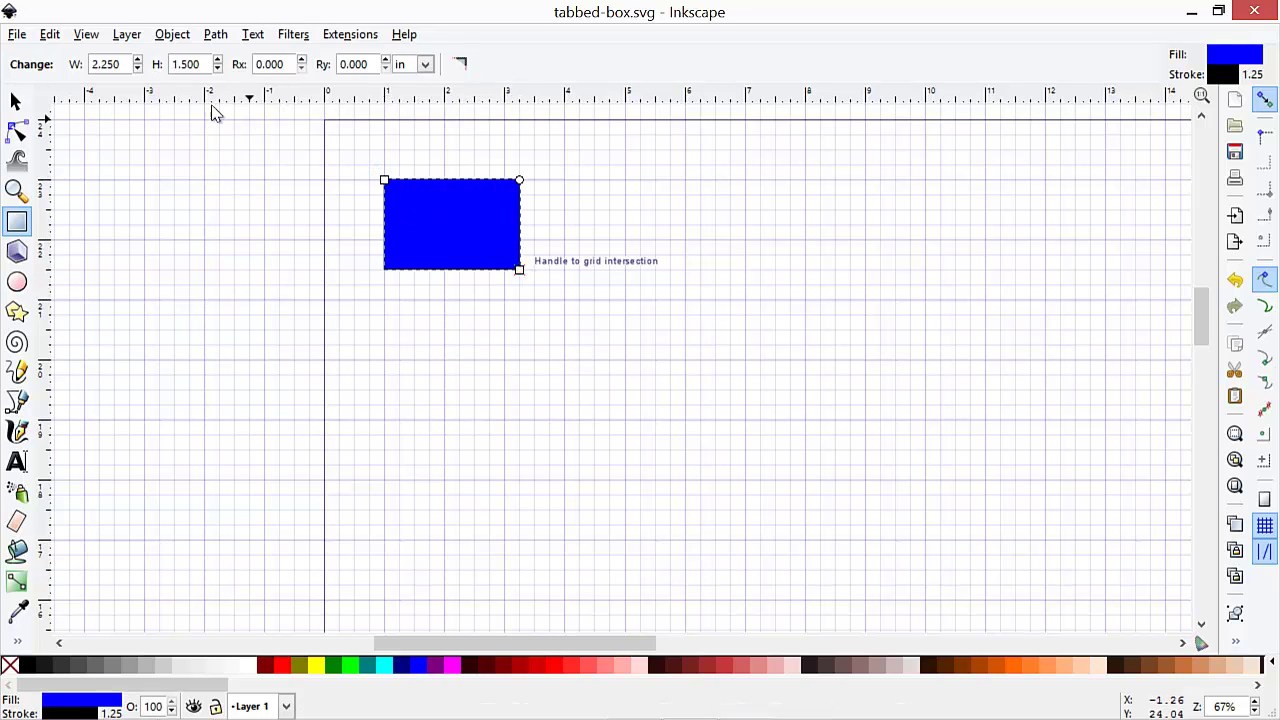
{"action": "double_click", "coordinate": [122, 64]}
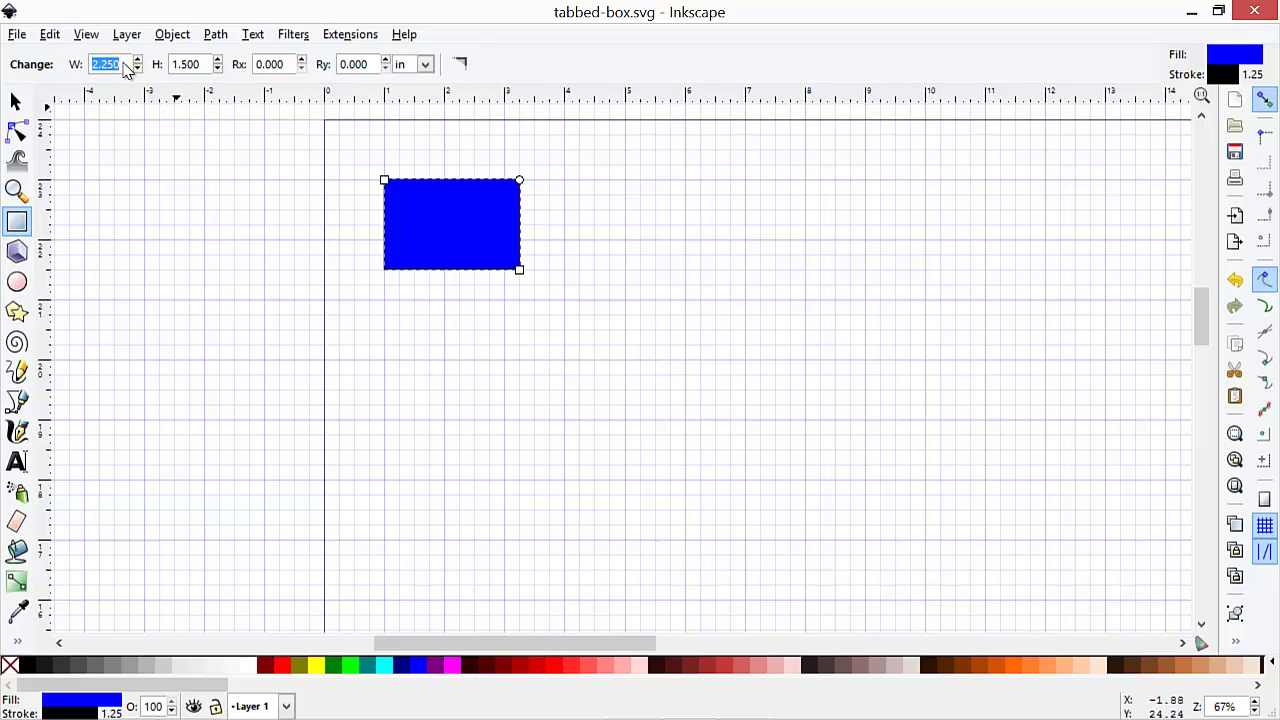
{"action": "type", "text": "3"}
{"action": "key", "text": "Return"}
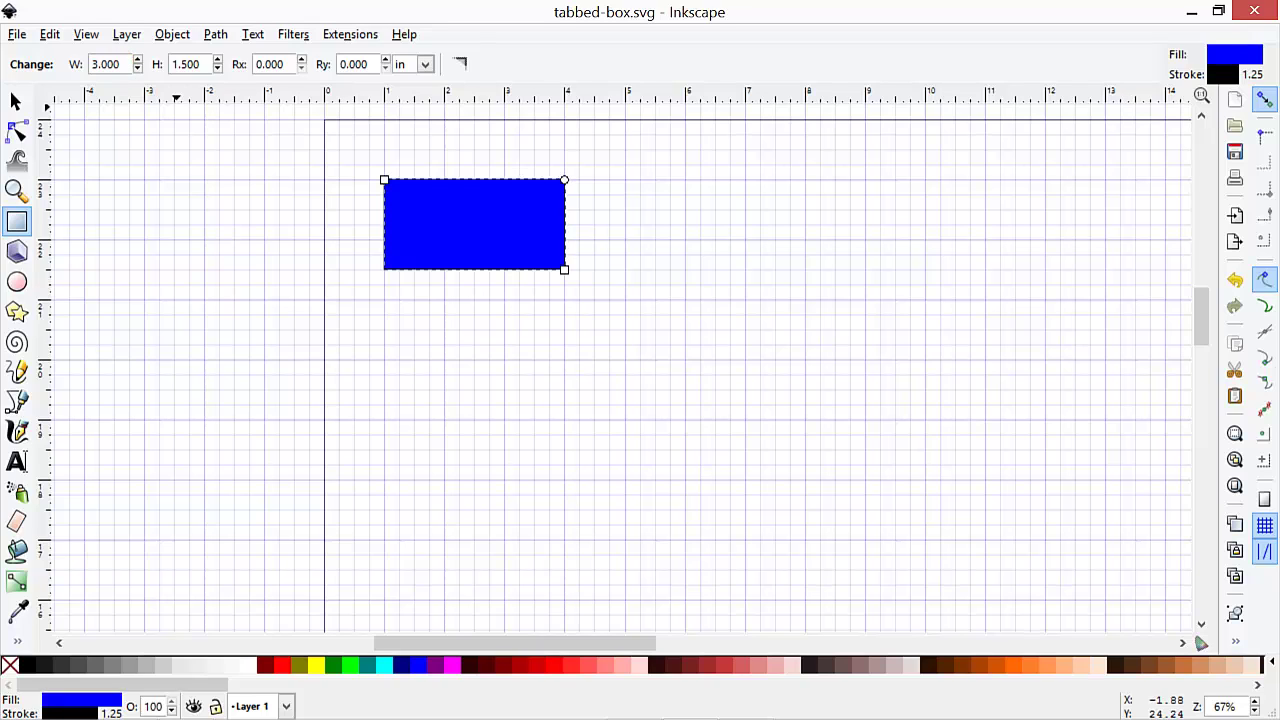
{"action": "double_click", "coordinate": [205, 63]}
{"action": "type", "text": "2"}
{"action": "key", "text": "Return"}
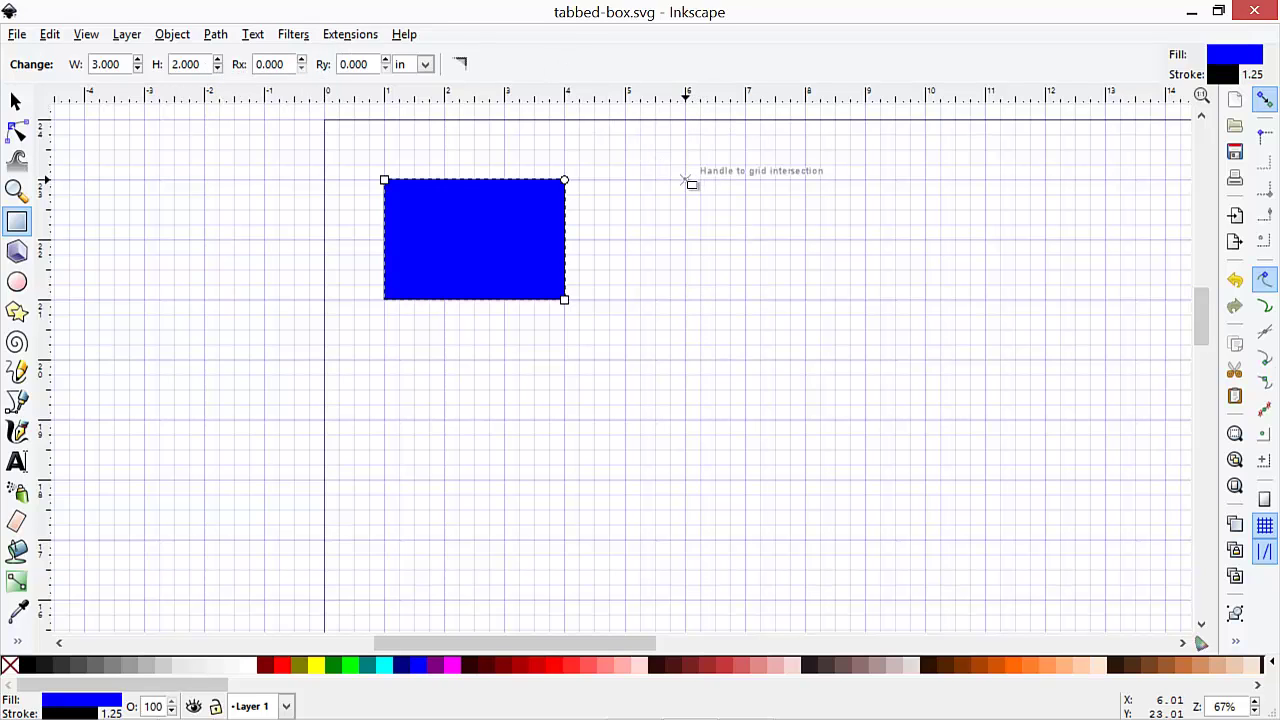
Draw two more rectangles, one right of the first and one below it, giving the lower one a 3.5 in height.
{"action": "left_click_drag", "start_coordinate": [686, 180], "coordinate": [925, 299]}
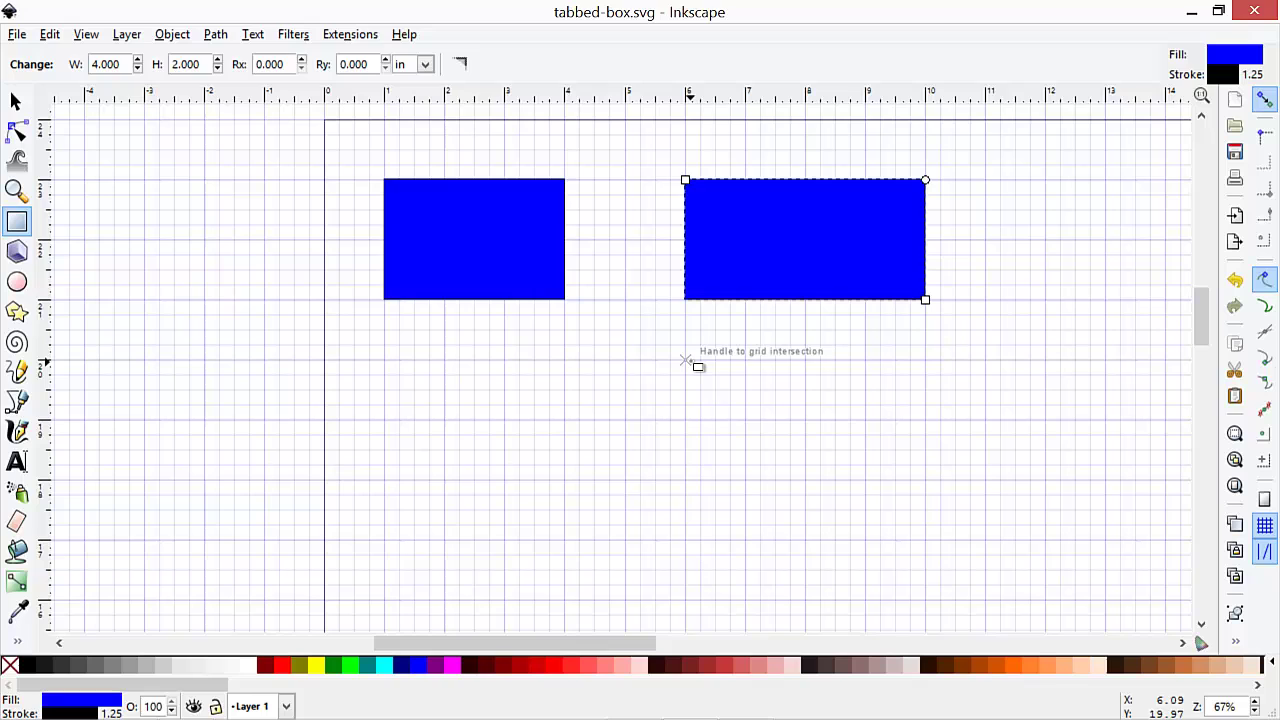
{"action": "left_click_drag", "start_coordinate": [685, 360], "coordinate": [927, 435]}
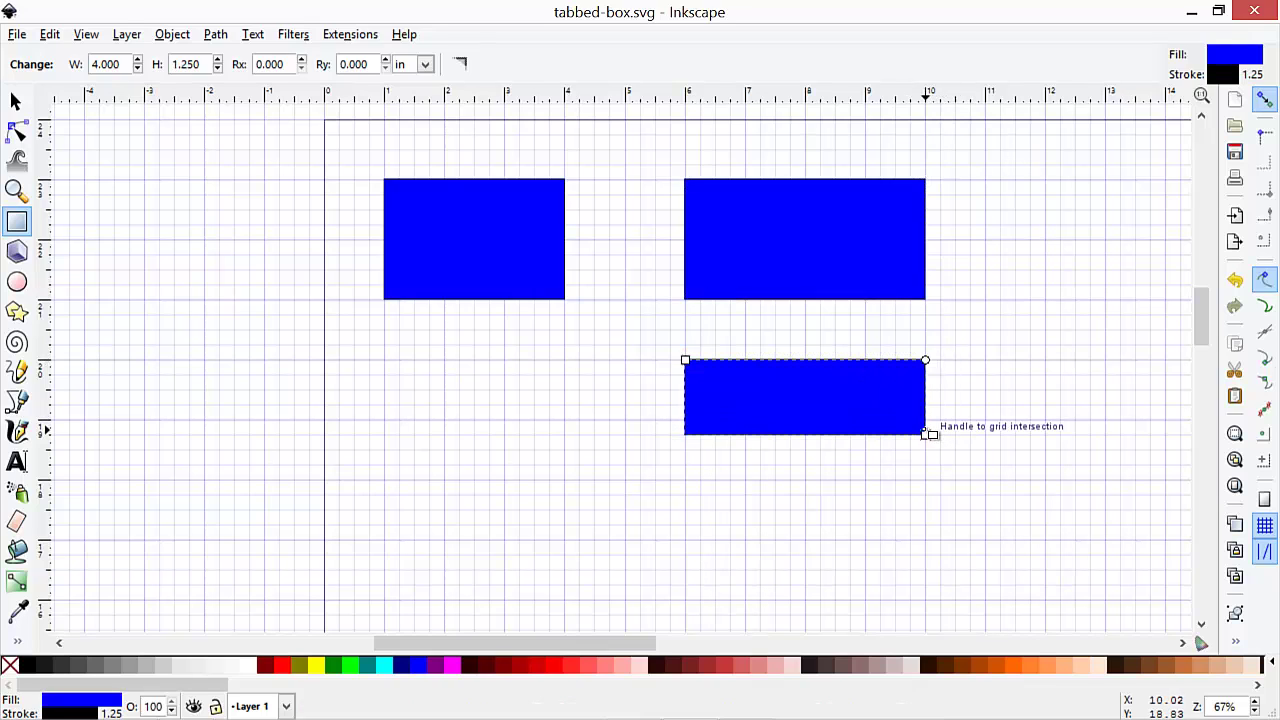
{"action": "double_click", "coordinate": [203, 61]}
{"action": "type", "text": "3.5"}
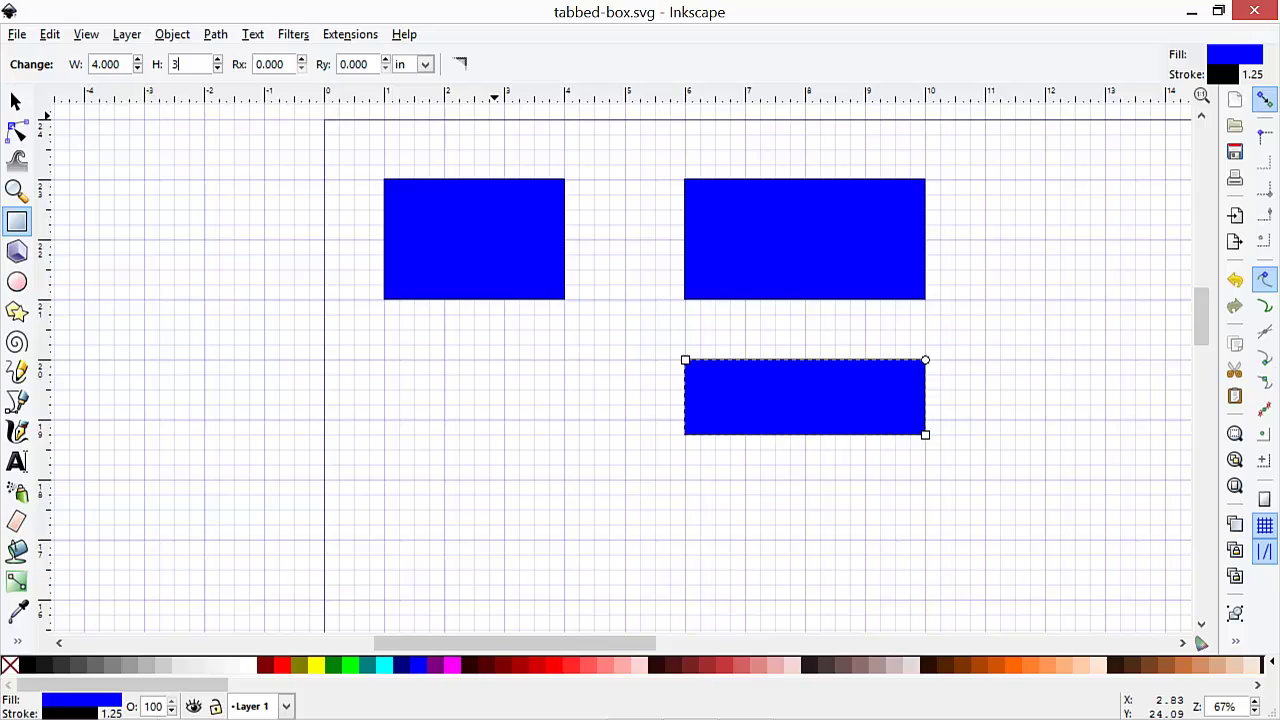
{"action": "key", "text": "Return"}
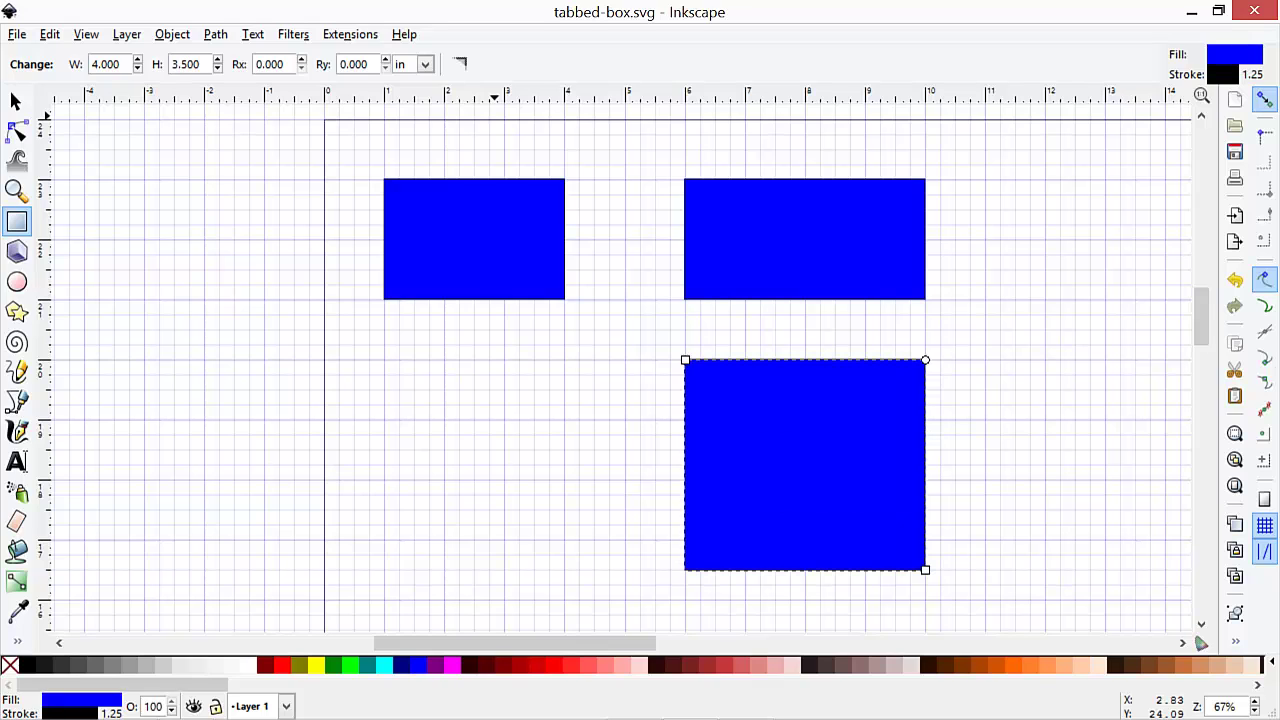
{"action": "left_click", "coordinate": [17, 100]}
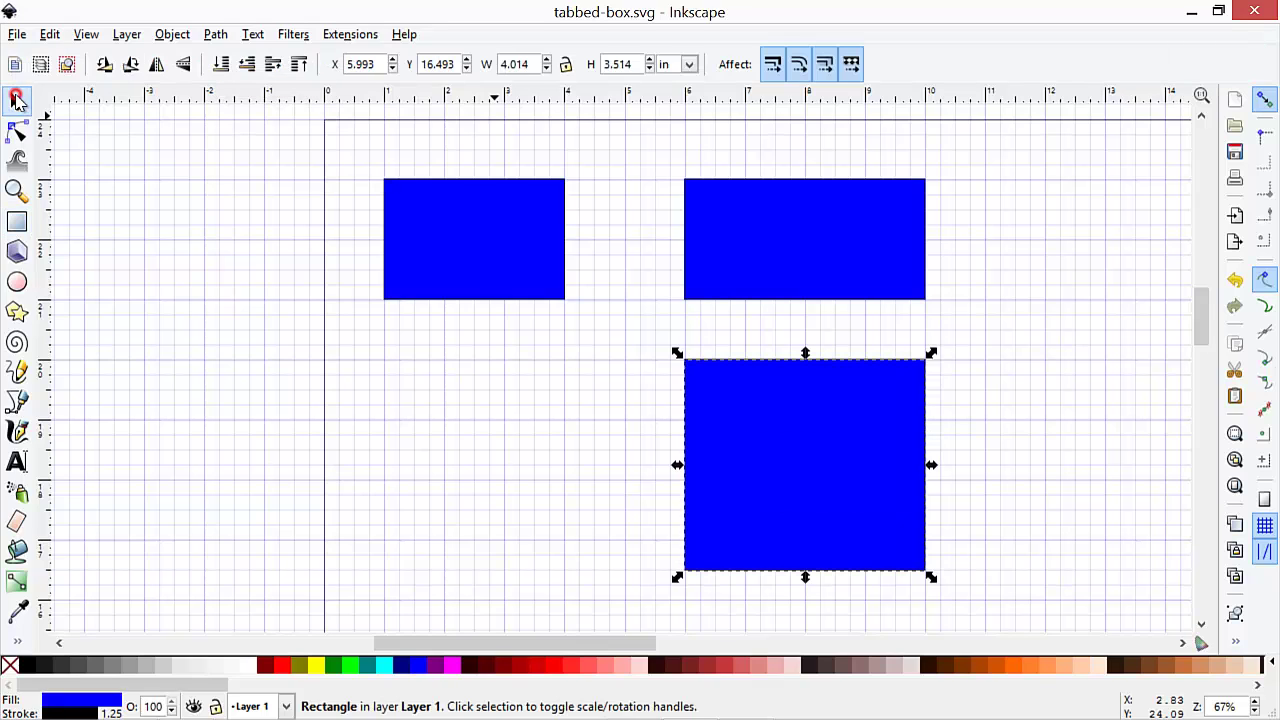
{"action": "left_click", "coordinate": [500, 387]}
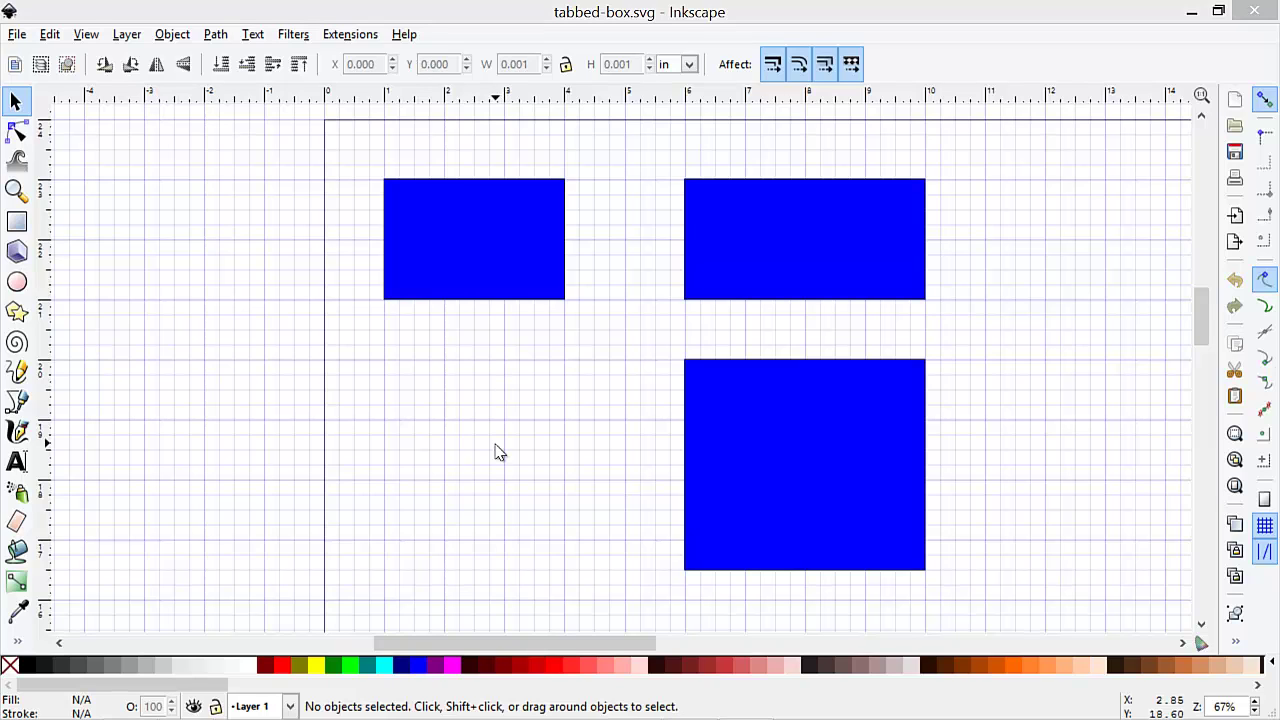
Nudge the lower-right rectangle slightly down, then zoom in on the pieces.
{"action": "left_click", "coordinate": [782, 434]}
{"action": "left_click_drag", "start_coordinate": [780, 431], "coordinate": [781, 482]}
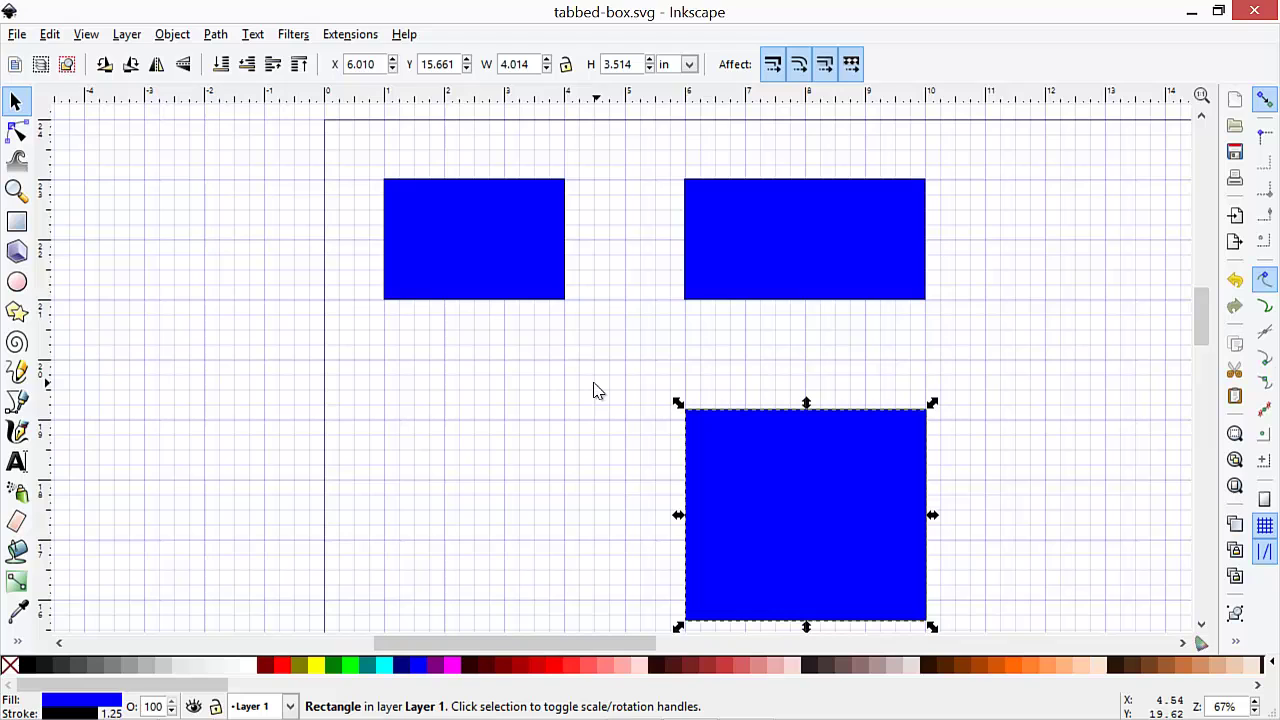
{"action": "left_click", "coordinate": [525, 366]}
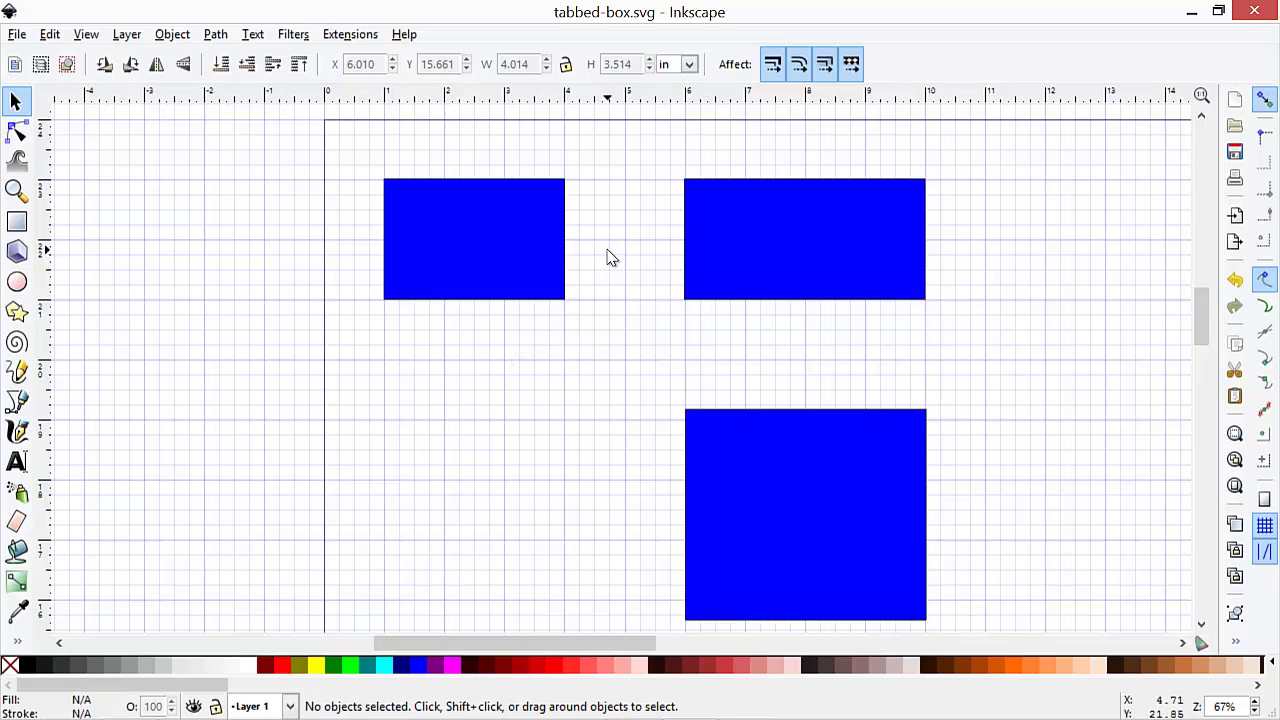
{"action": "key", "text": "ctrl"}
{"action": "scroll", "coordinate": [605, 258], "scroll_direction": "up", "scroll_amount": 1}
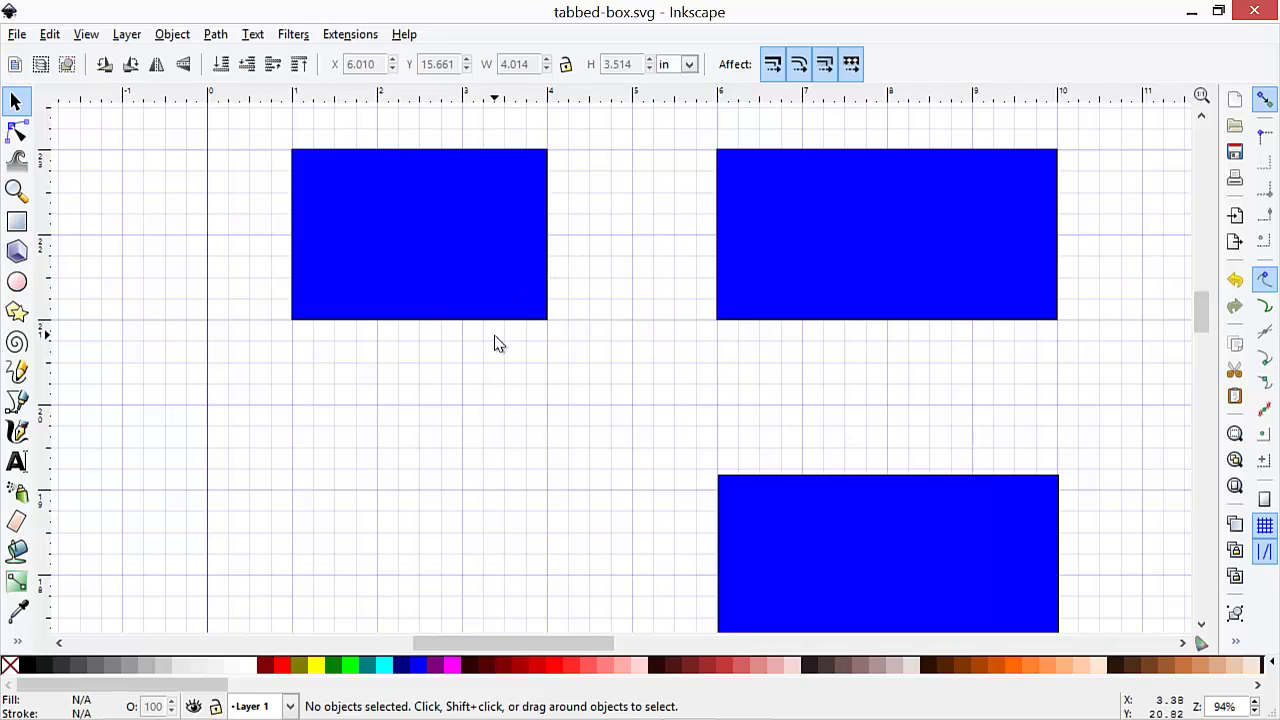
{"action": "left_click", "coordinate": [17, 222]}
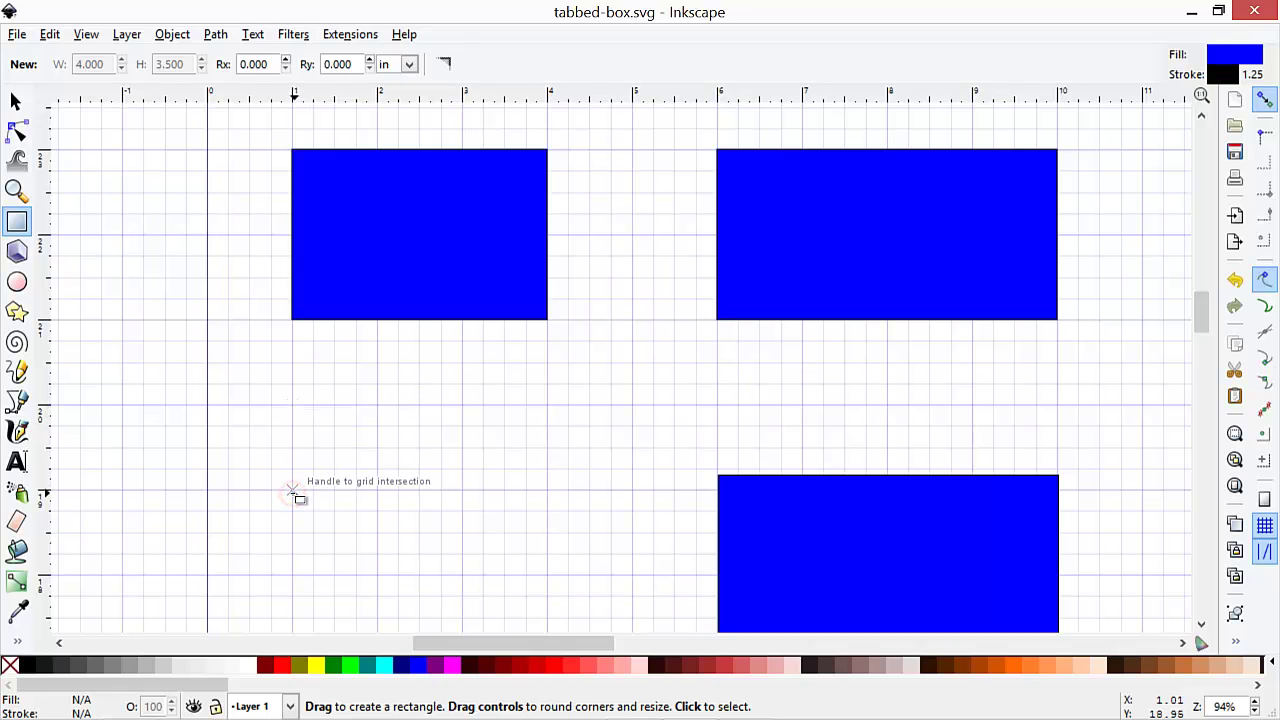
Draw a small half-inch square below the first rectangle and enable bounding-box corner snapping.
{"action": "left_click_drag", "start_coordinate": [295, 494], "coordinate": [336, 535]}
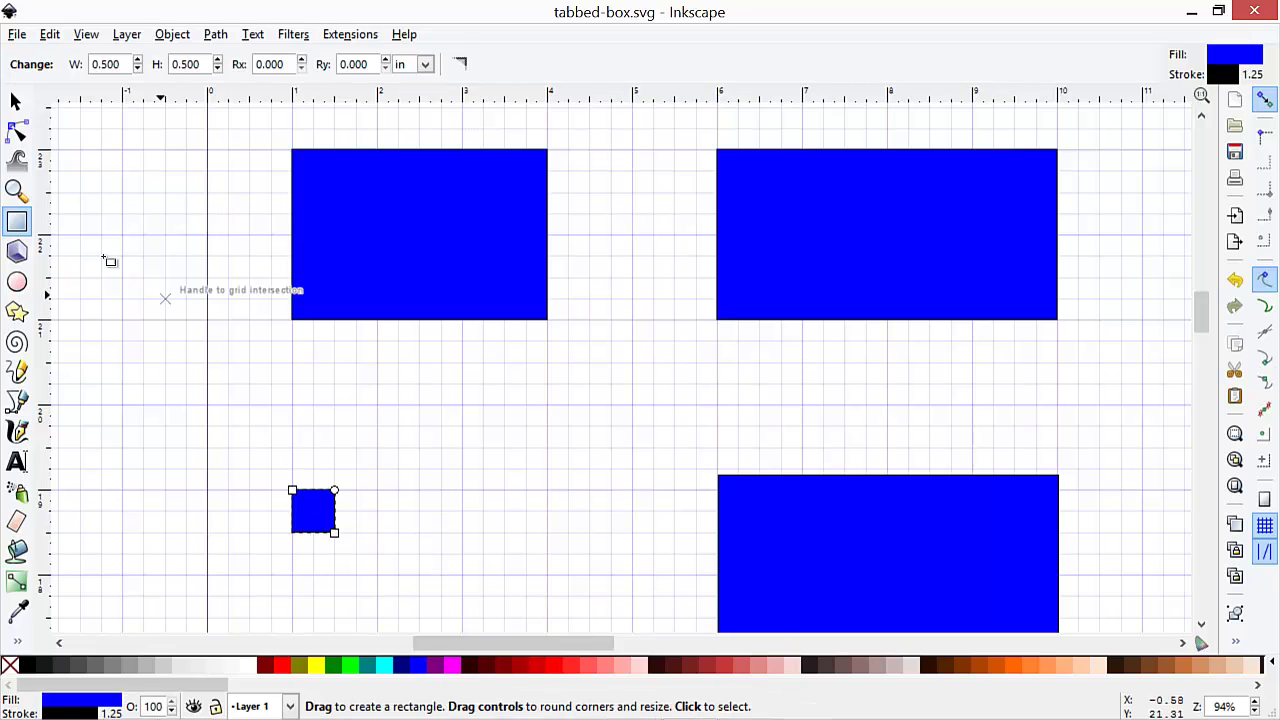
{"action": "left_click", "coordinate": [15, 102]}
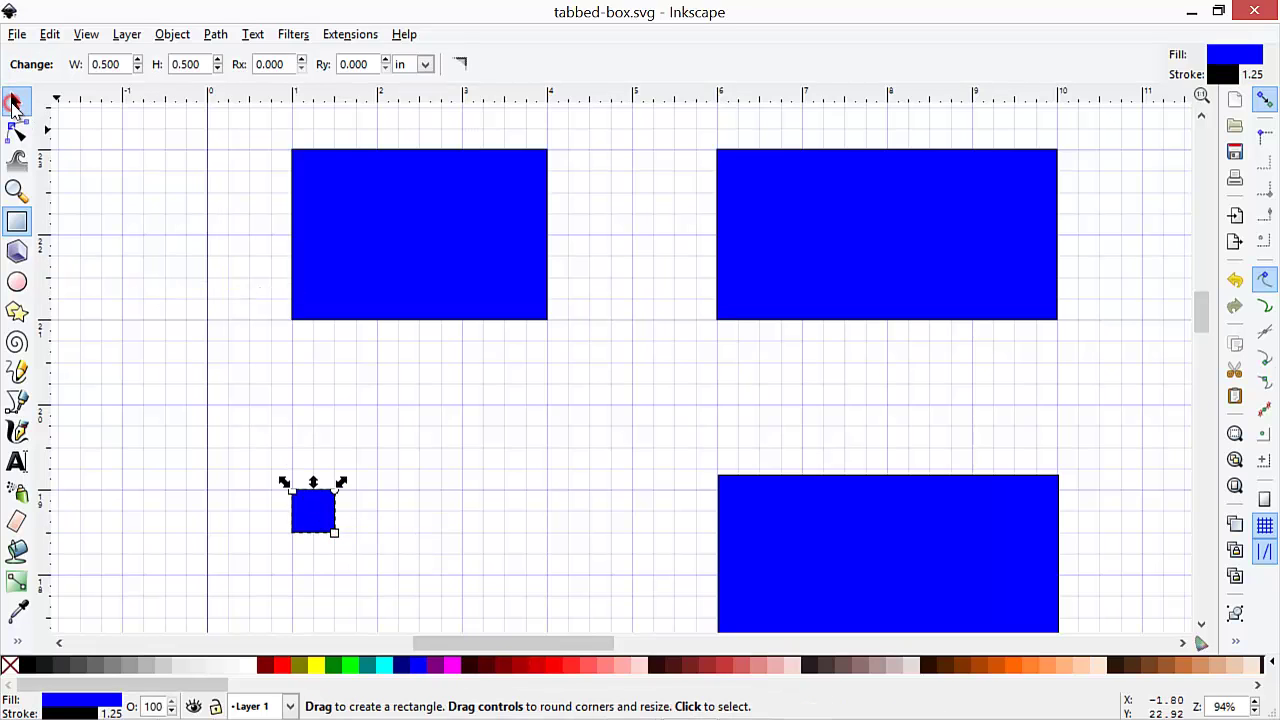
{"action": "left_click", "coordinate": [432, 373]}
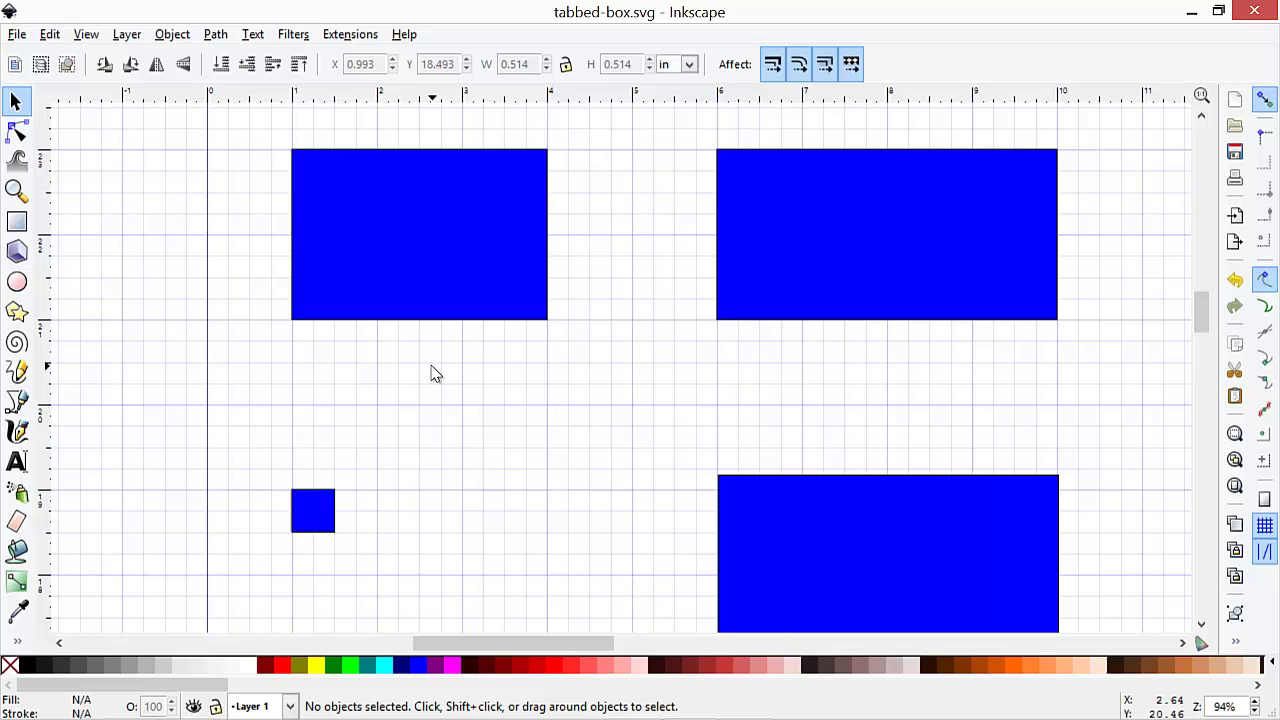
{"action": "left_click", "coordinate": [1268, 138]}
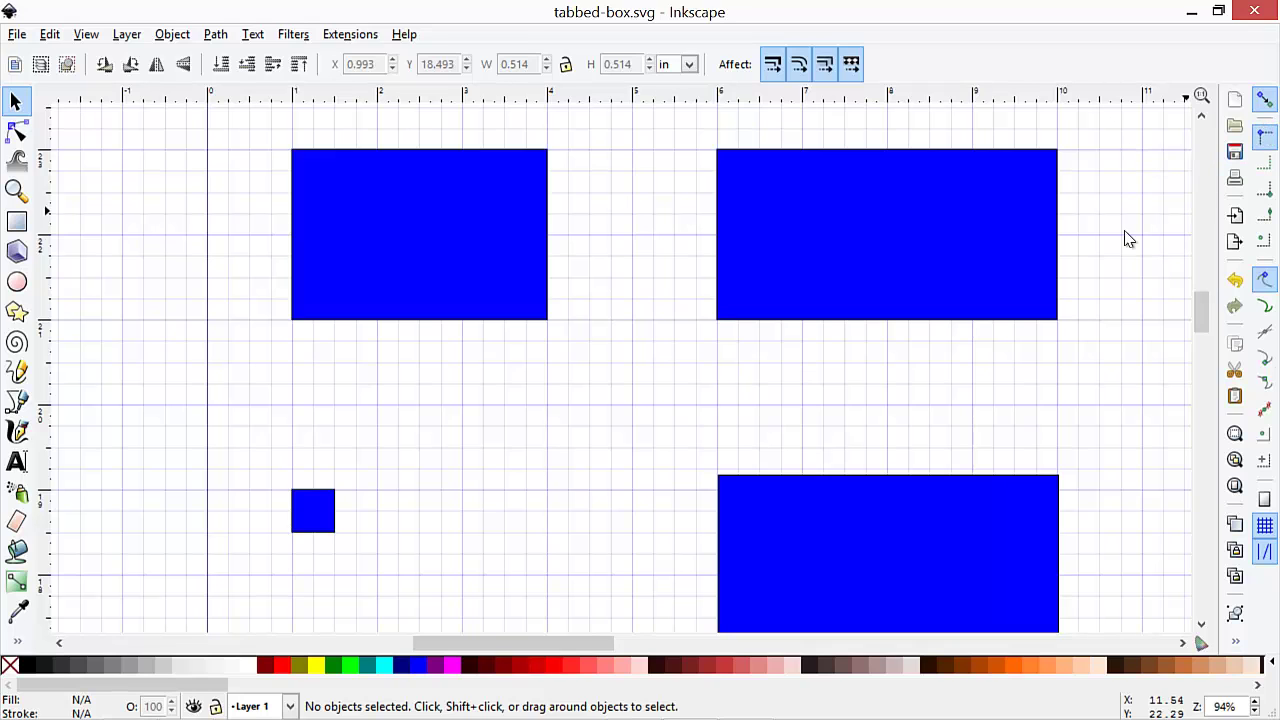
Paste four copies of the square as tabs on the rectangle's left, right and bottom edges, then select them all.
{"action": "left_click", "coordinate": [312, 507]}
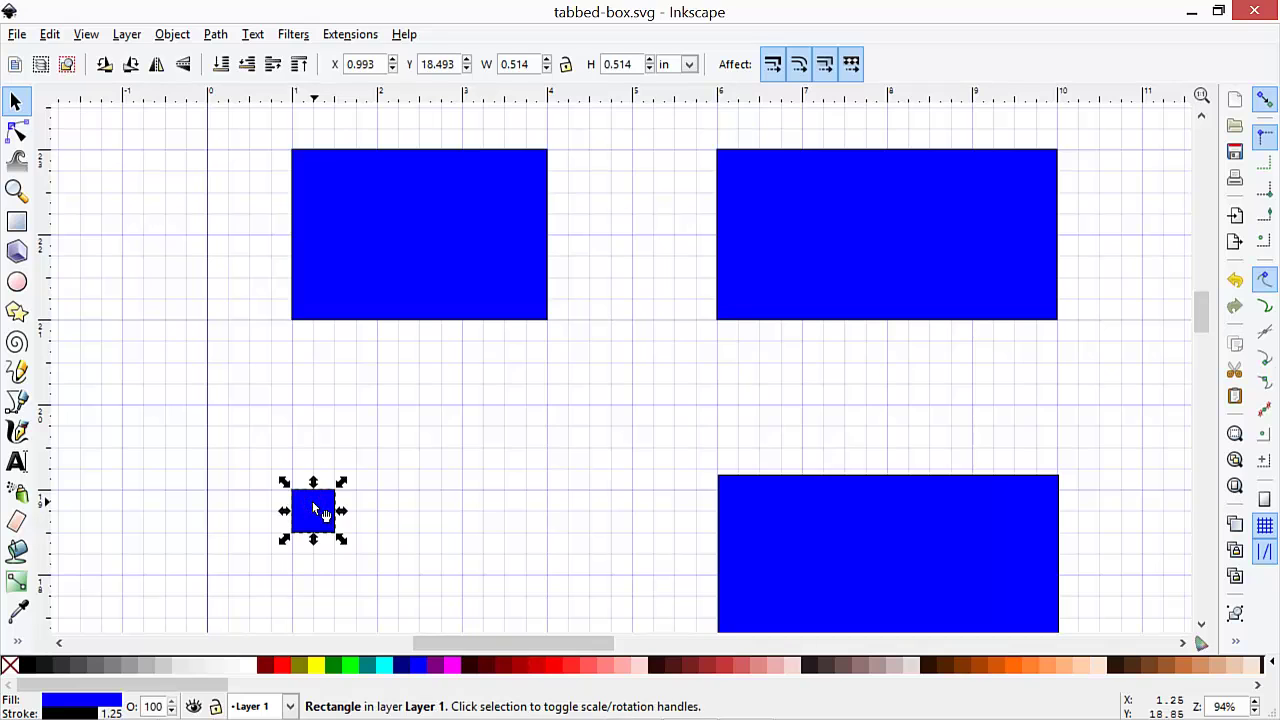
{"action": "key", "text": "ctrl+c"}
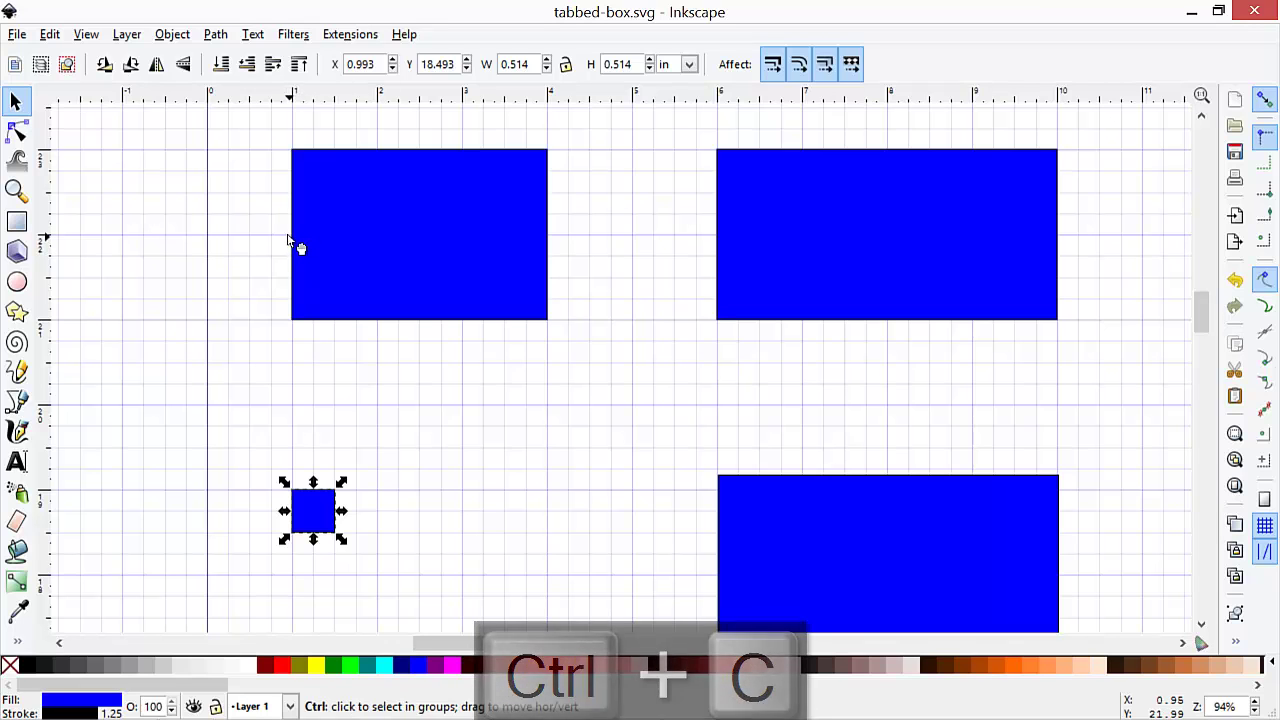
{"action": "key", "text": "ctrl+v"}
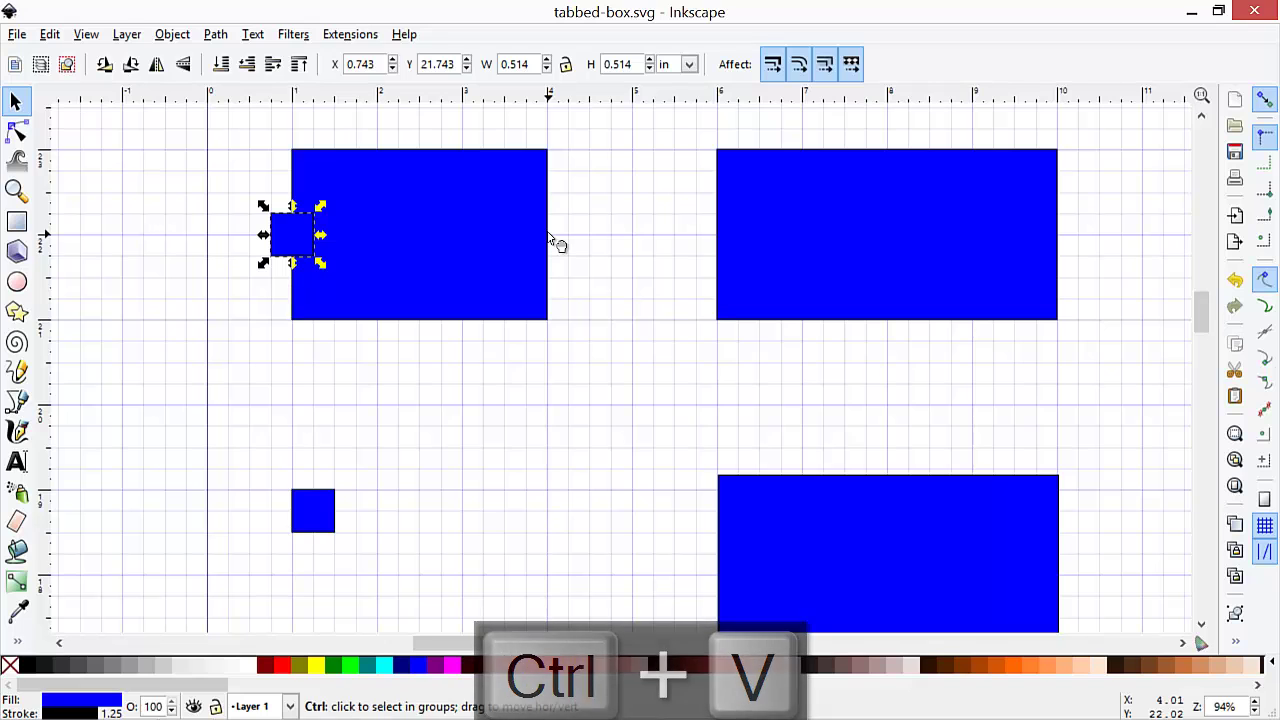
{"action": "key", "text": "ctrl+v"}
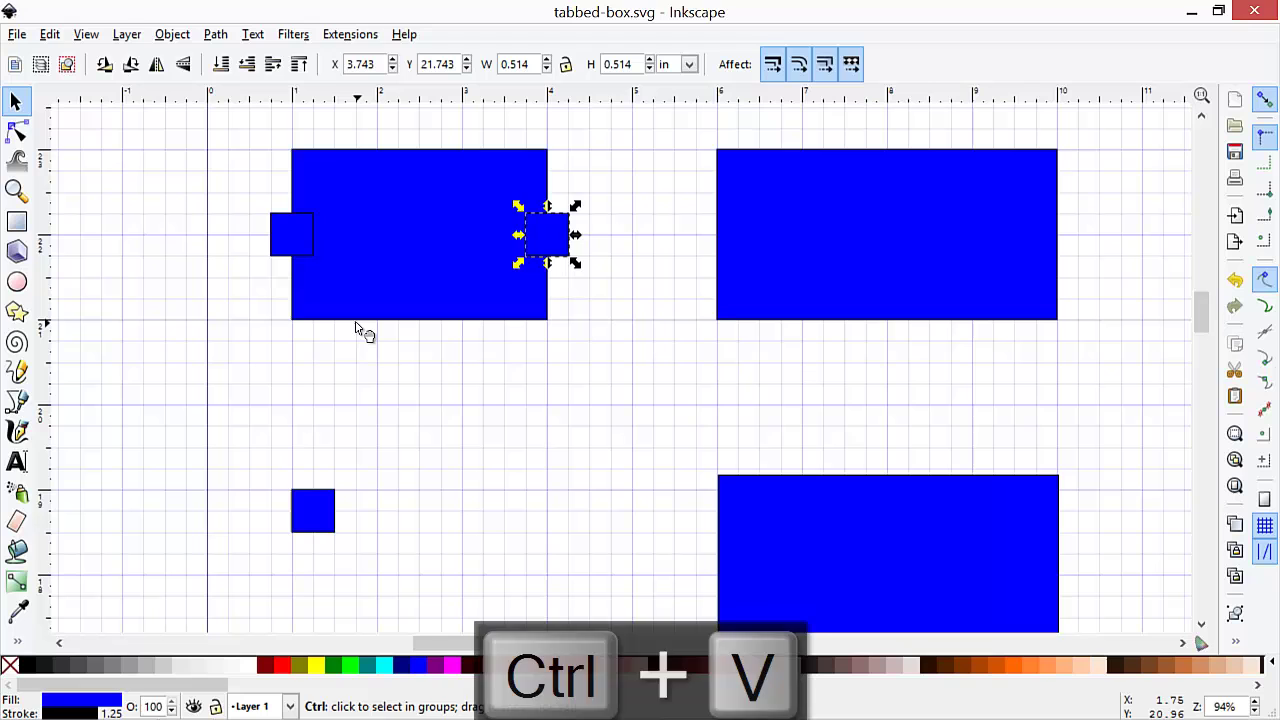
{"action": "key", "text": "ctrl+v"}
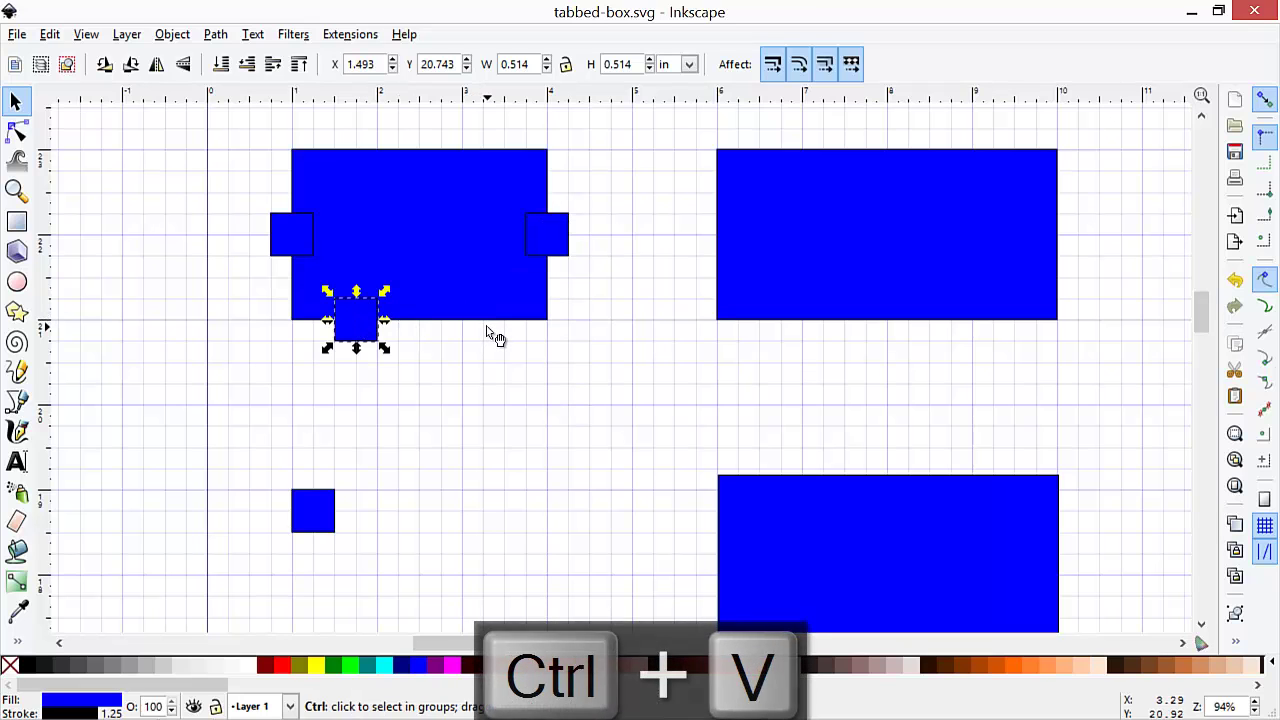
{"action": "key", "text": "ctrl+v"}
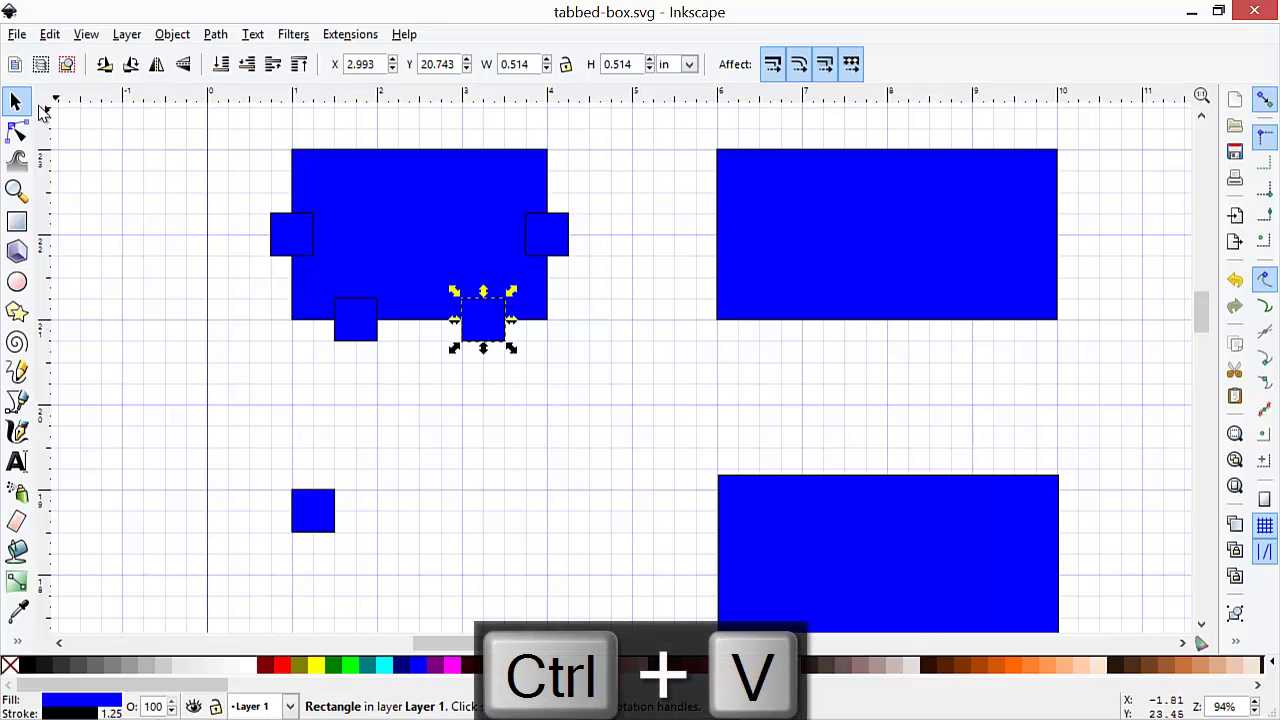
{"action": "left_click", "coordinate": [179, 190]}
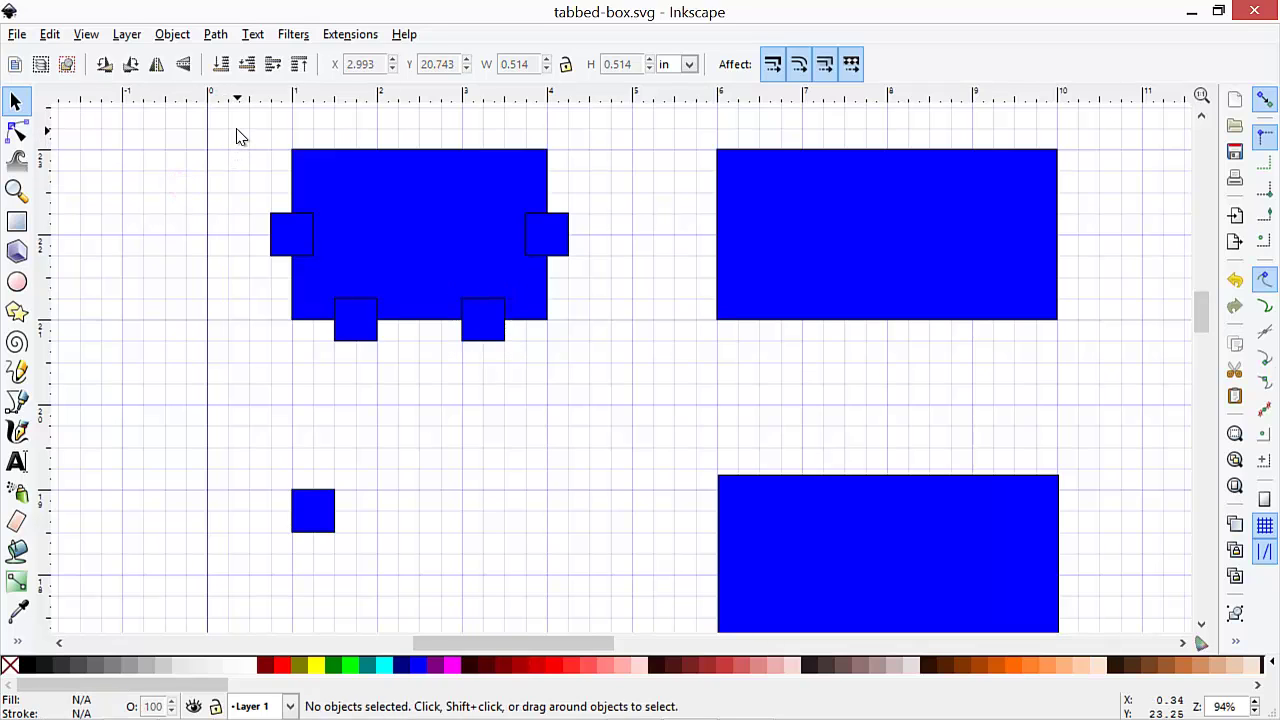
{"action": "left_click_drag", "start_coordinate": [237, 130], "coordinate": [605, 385]}
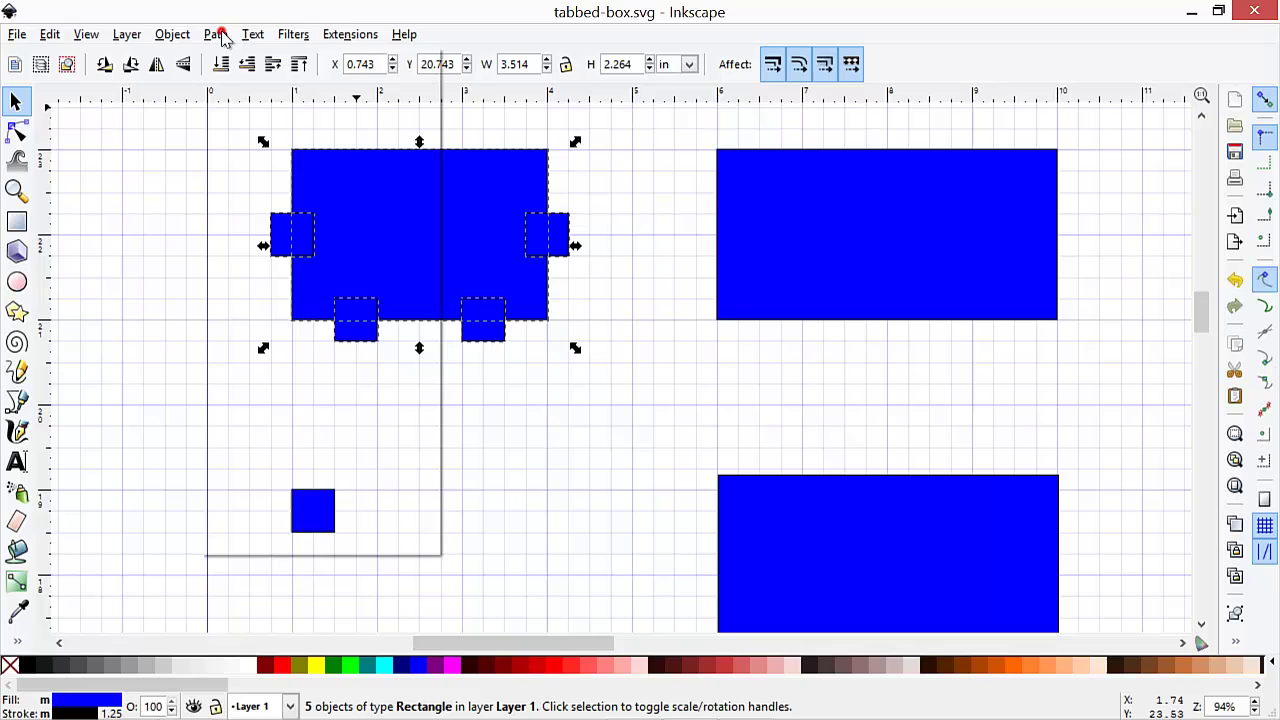
Union the 3 × 2 in rectangle and its four tabs into a single 20-node path with Path > Union.
{"action": "left_click", "coordinate": [218, 35]}
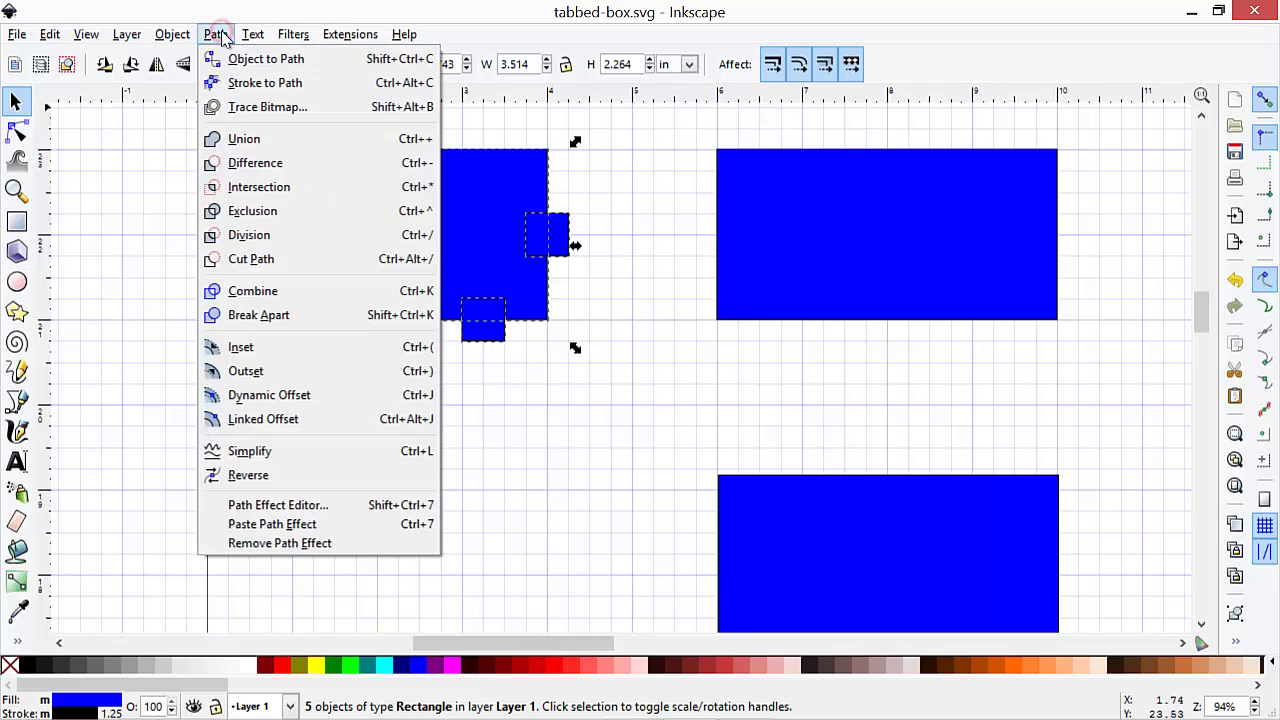
{"action": "left_click", "coordinate": [241, 141]}
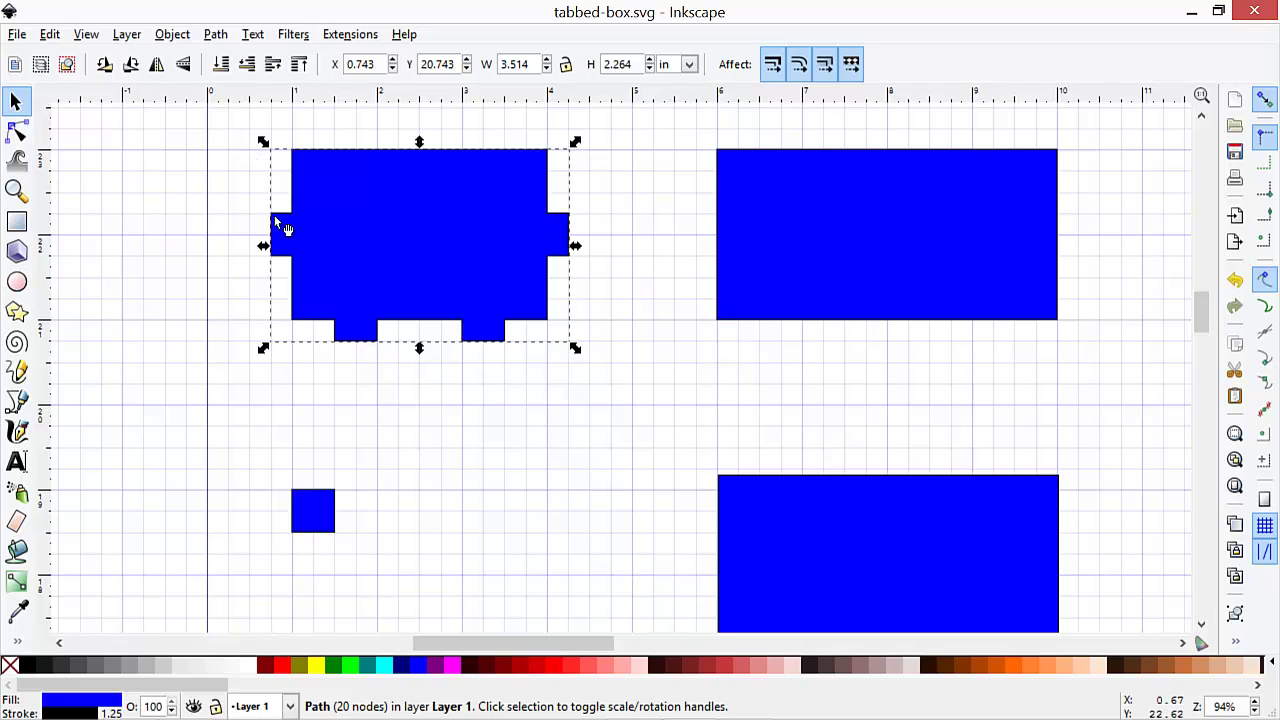
{"action": "left_click", "coordinate": [449, 386]}
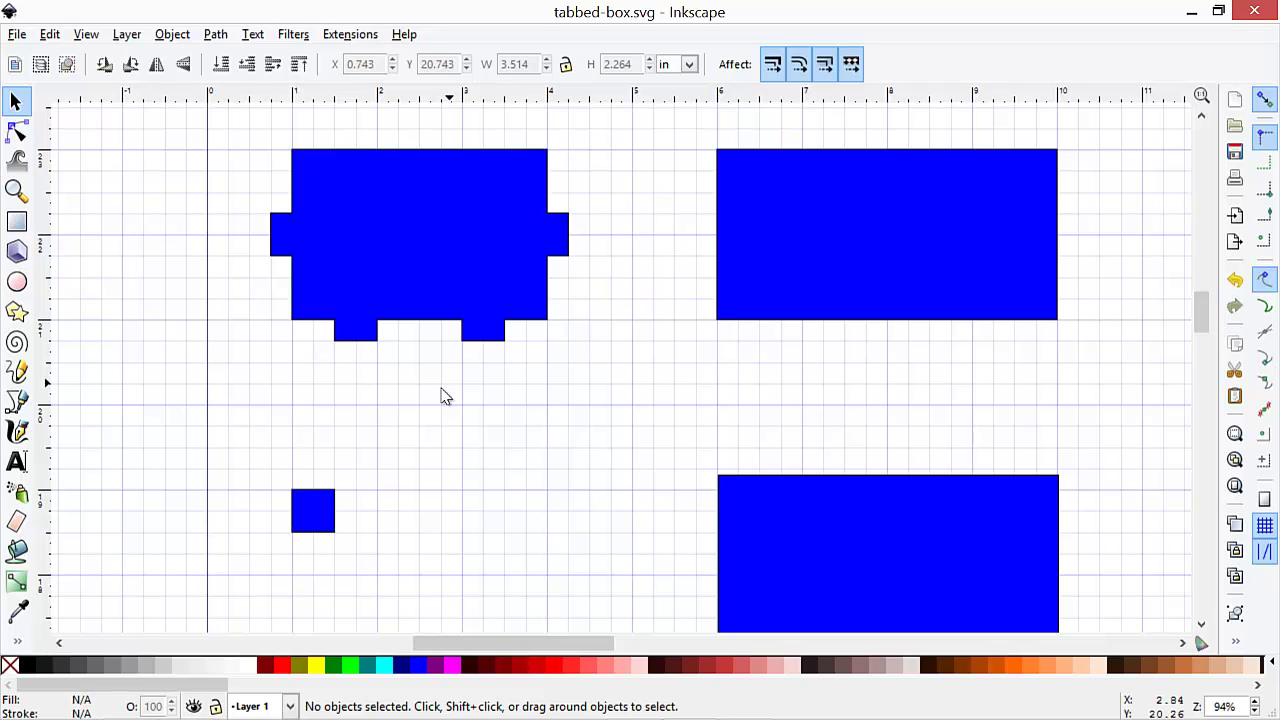
Paste three copies of the small square as tabs along the upper-right rectangle's bottom edge.
{"action": "left_click", "coordinate": [321, 512]}
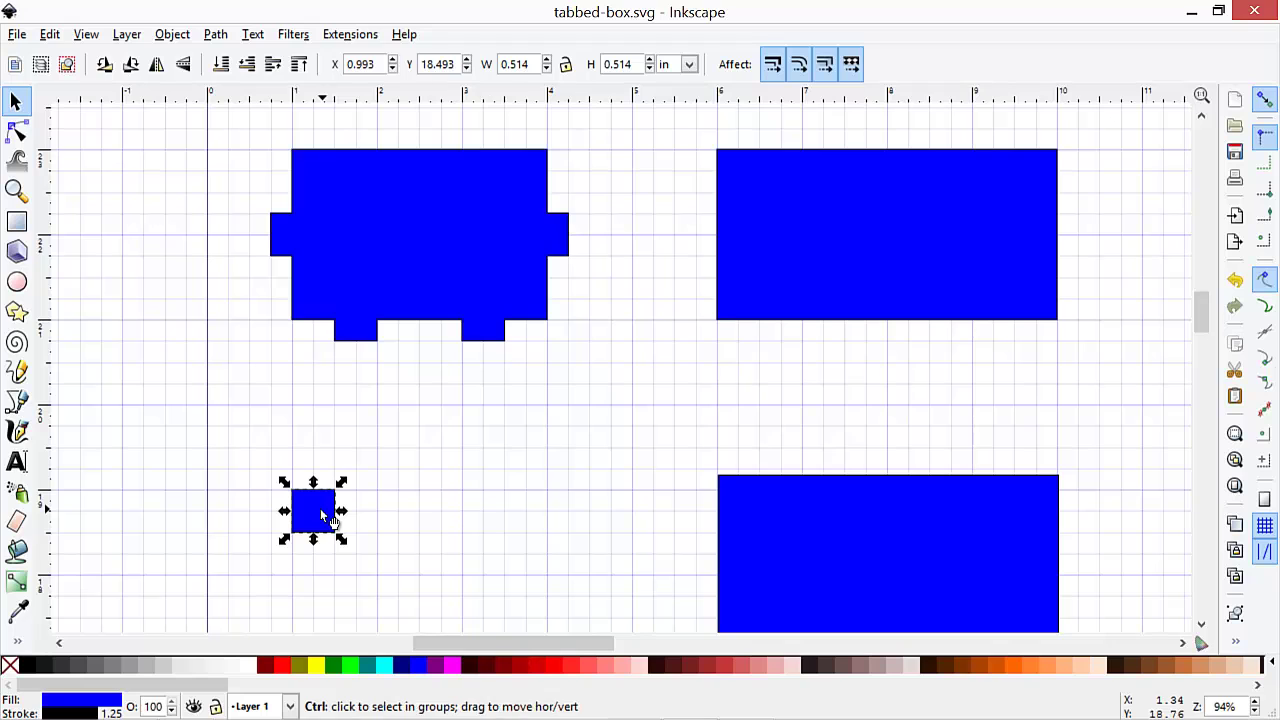
{"action": "key", "text": "ctrl+c"}
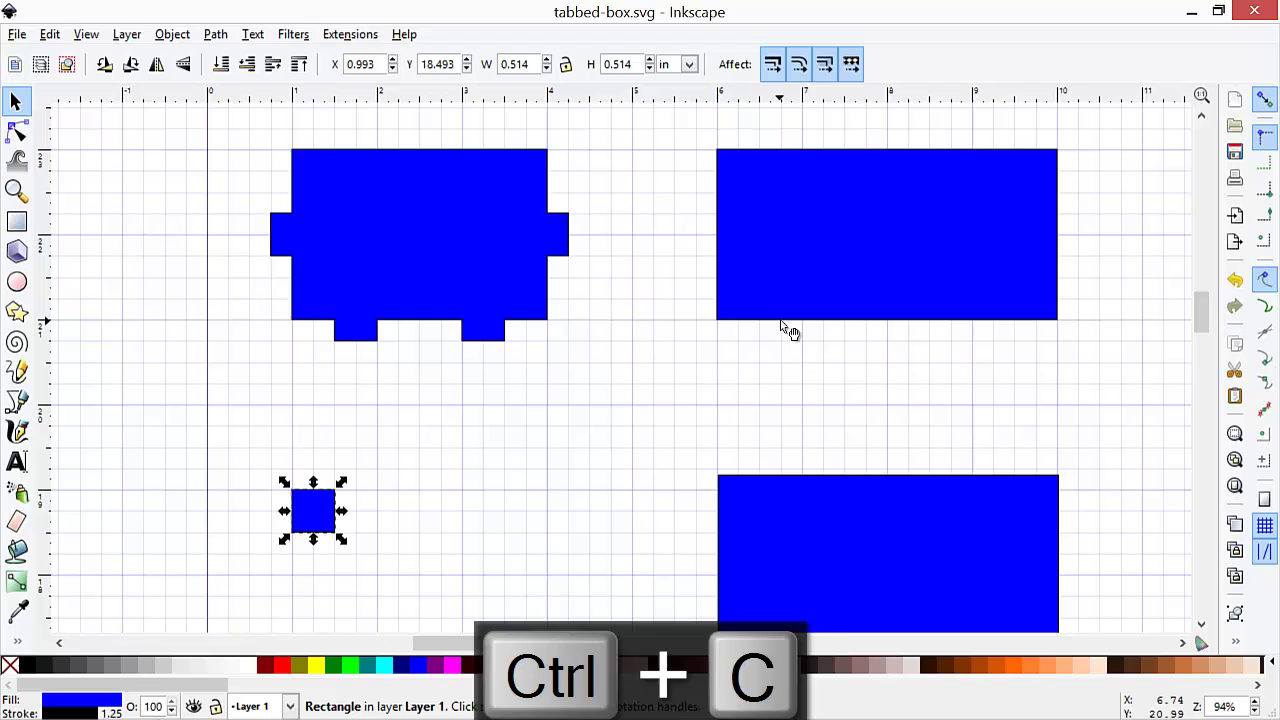
{"action": "key", "text": "ctrl+v"}
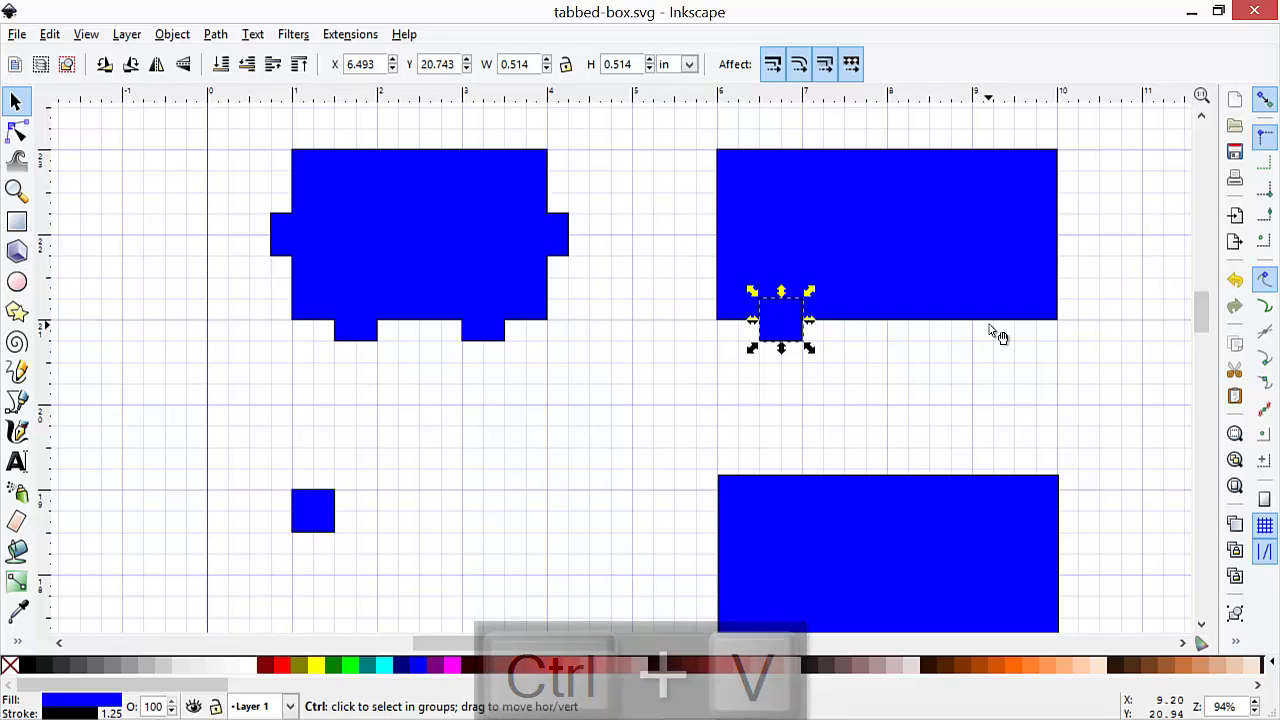
{"action": "key", "text": "ctrl+v"}
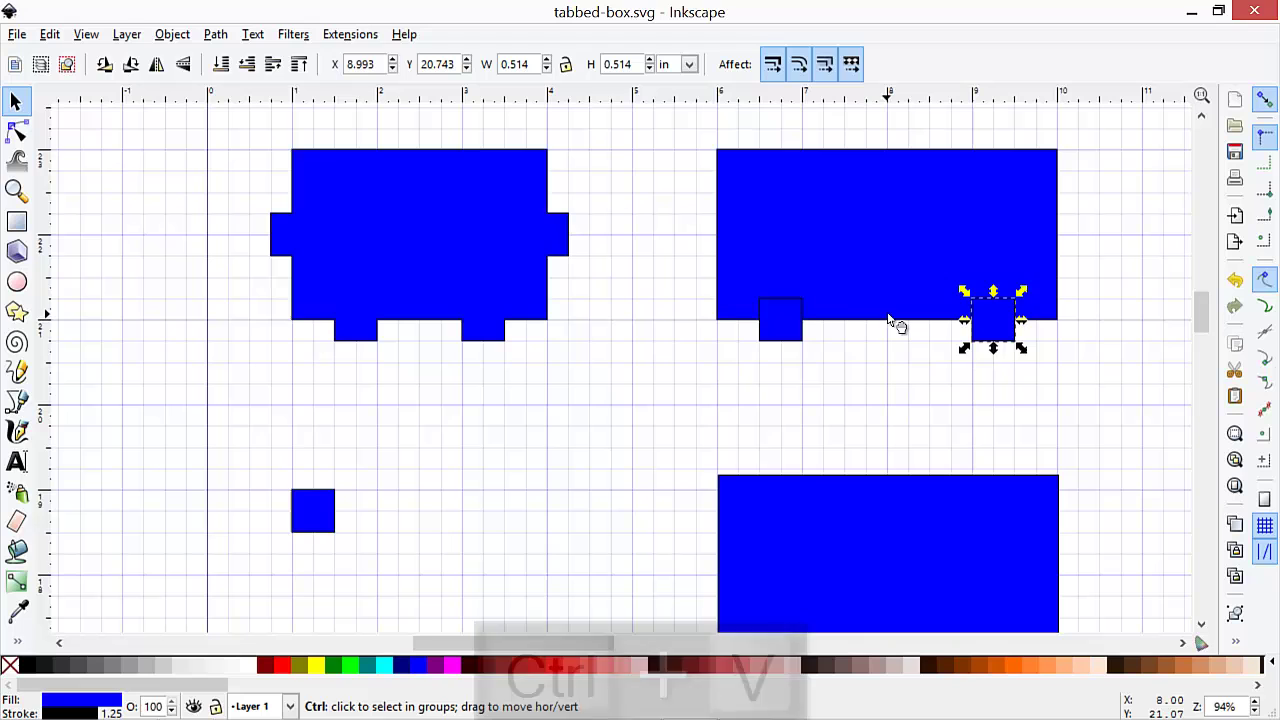
{"action": "key", "text": "ctrl+v"}
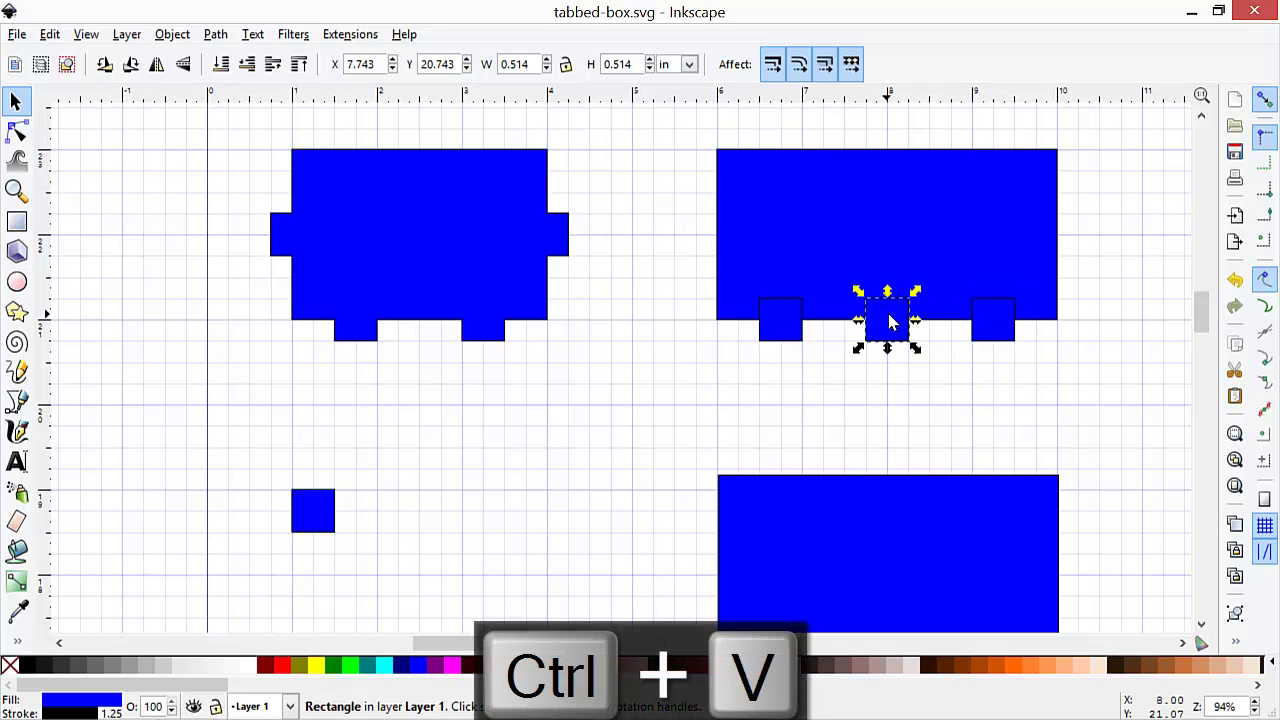
{"action": "left_click", "coordinate": [650, 363]}
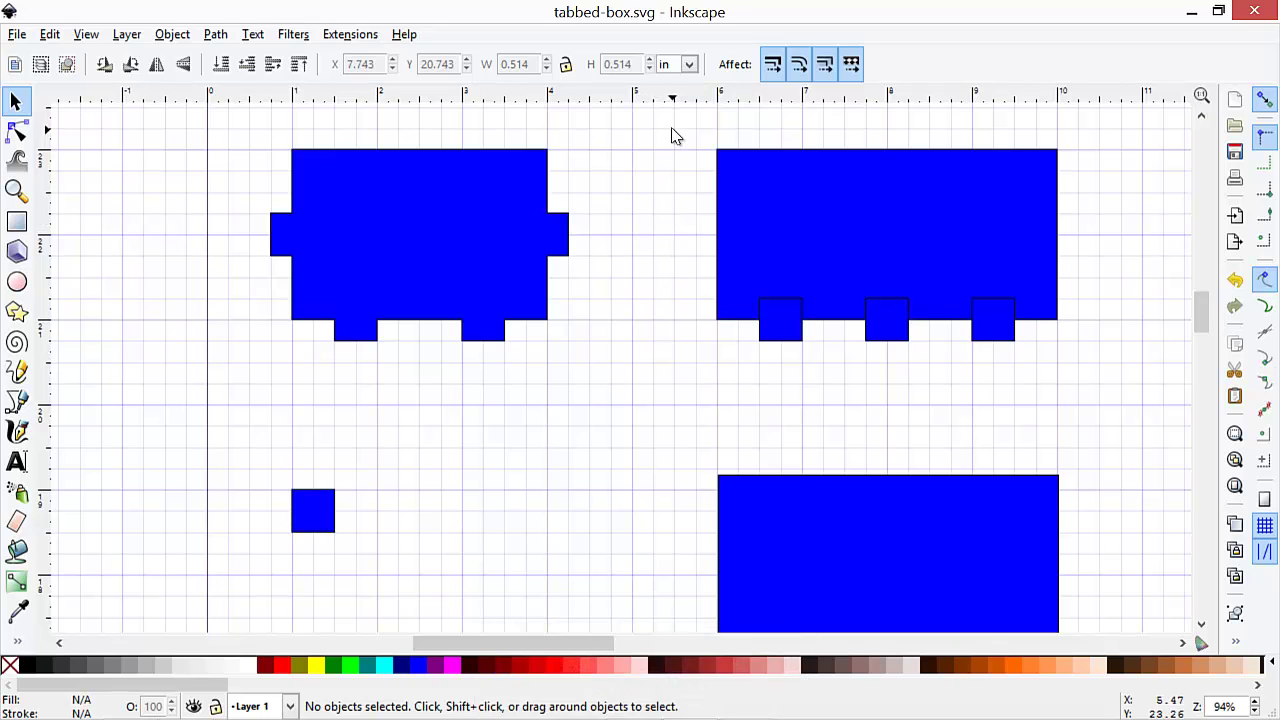
Select the upper-right rectangle with its three tabs and union them into one path.
{"action": "left_click_drag", "start_coordinate": [672, 129], "coordinate": [1074, 355]}
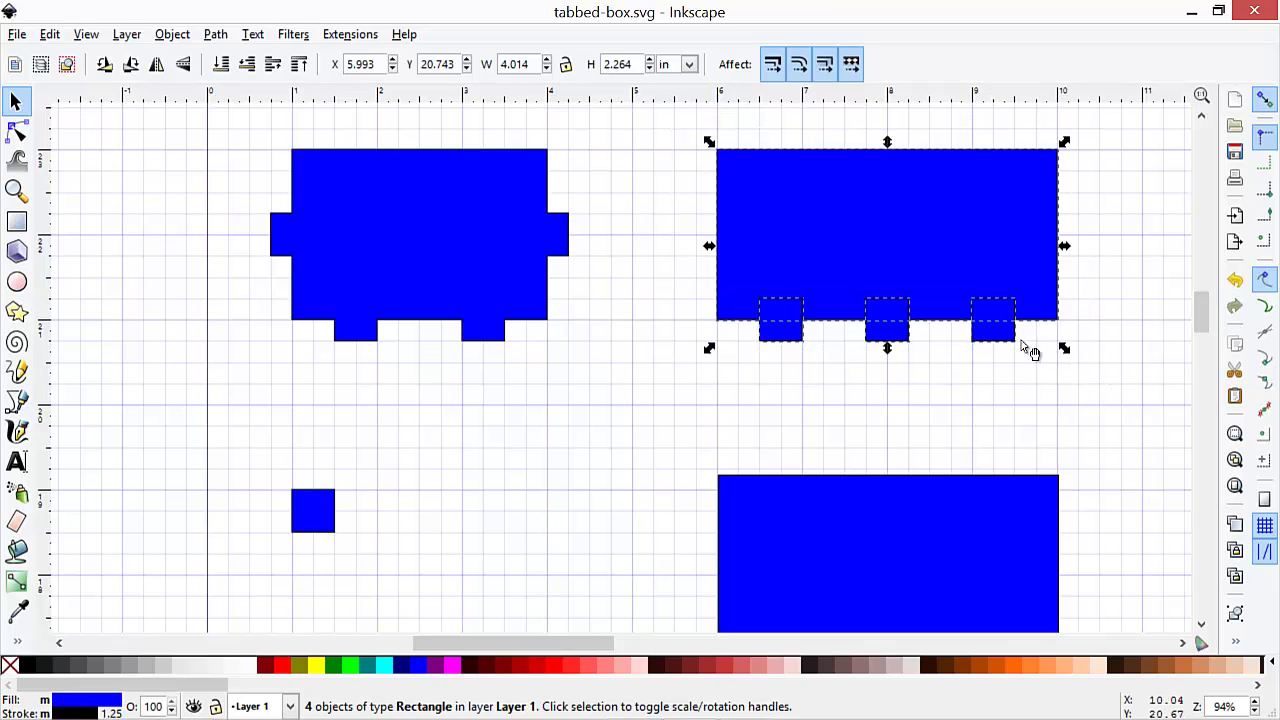
{"action": "left_click", "coordinate": [216, 34]}
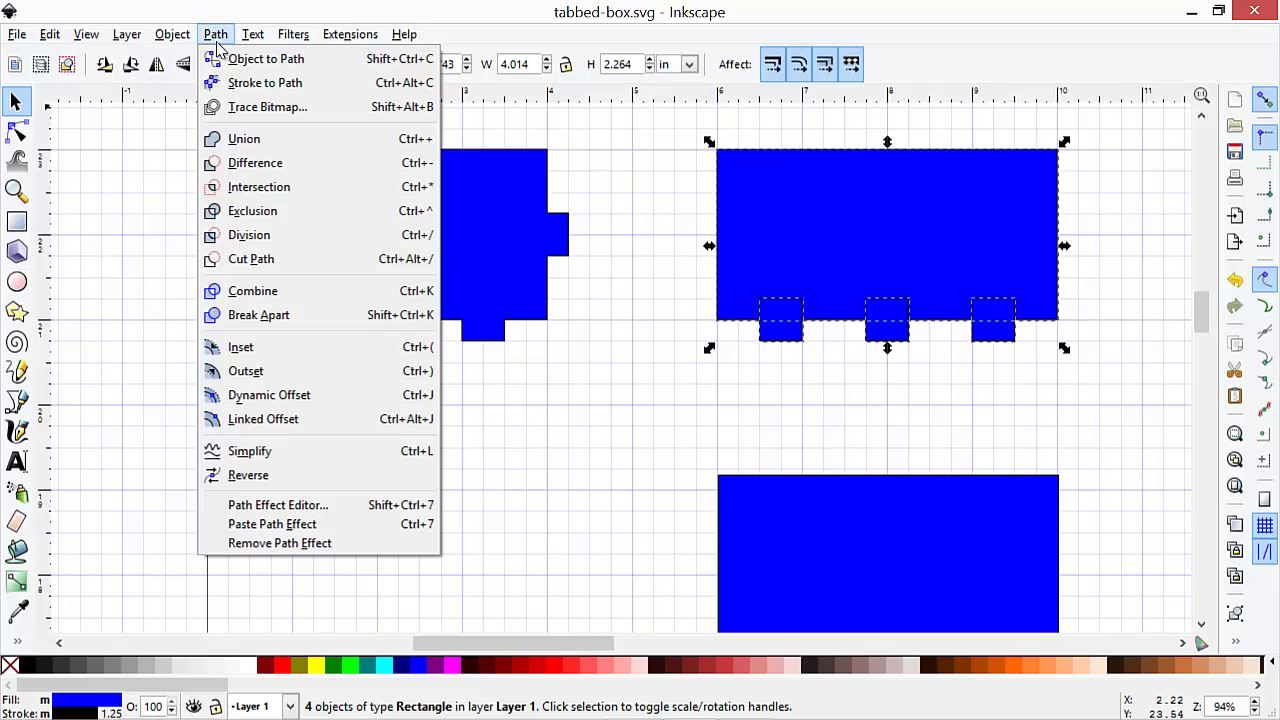
{"action": "left_click", "coordinate": [224, 139]}
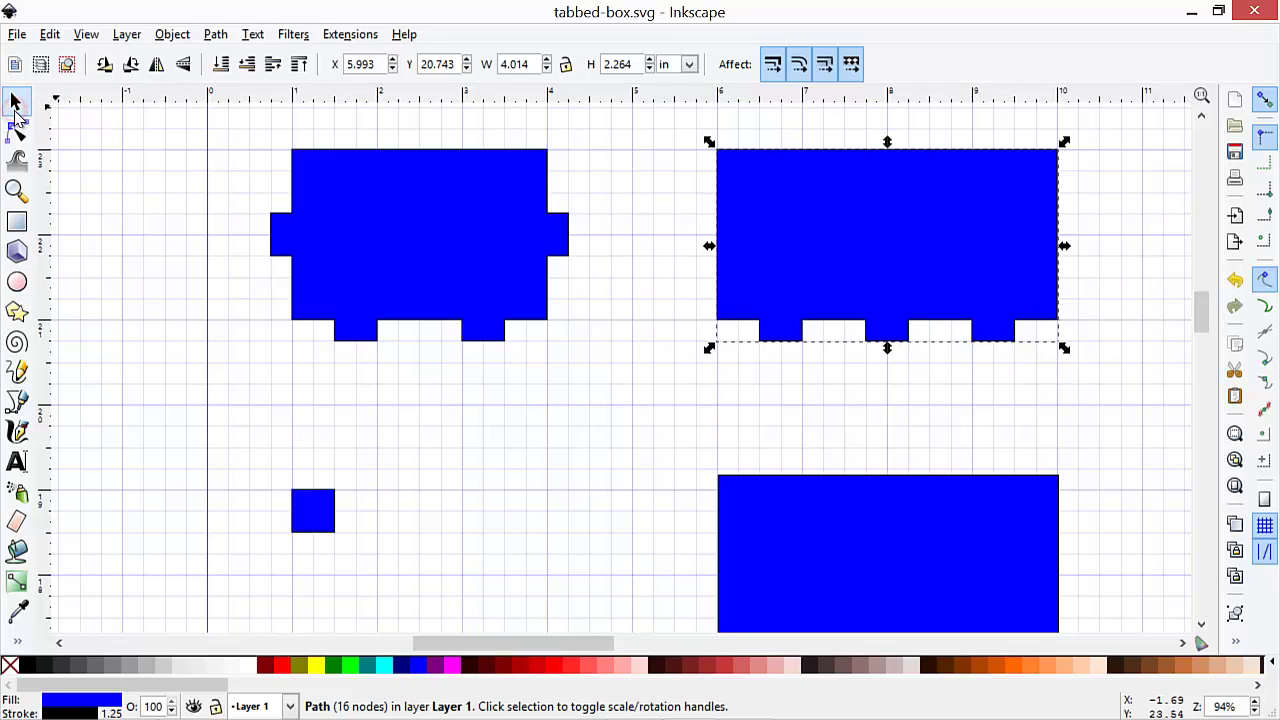
Delete the spare small square and save the drawing.
{"action": "left_click", "coordinate": [321, 506]}
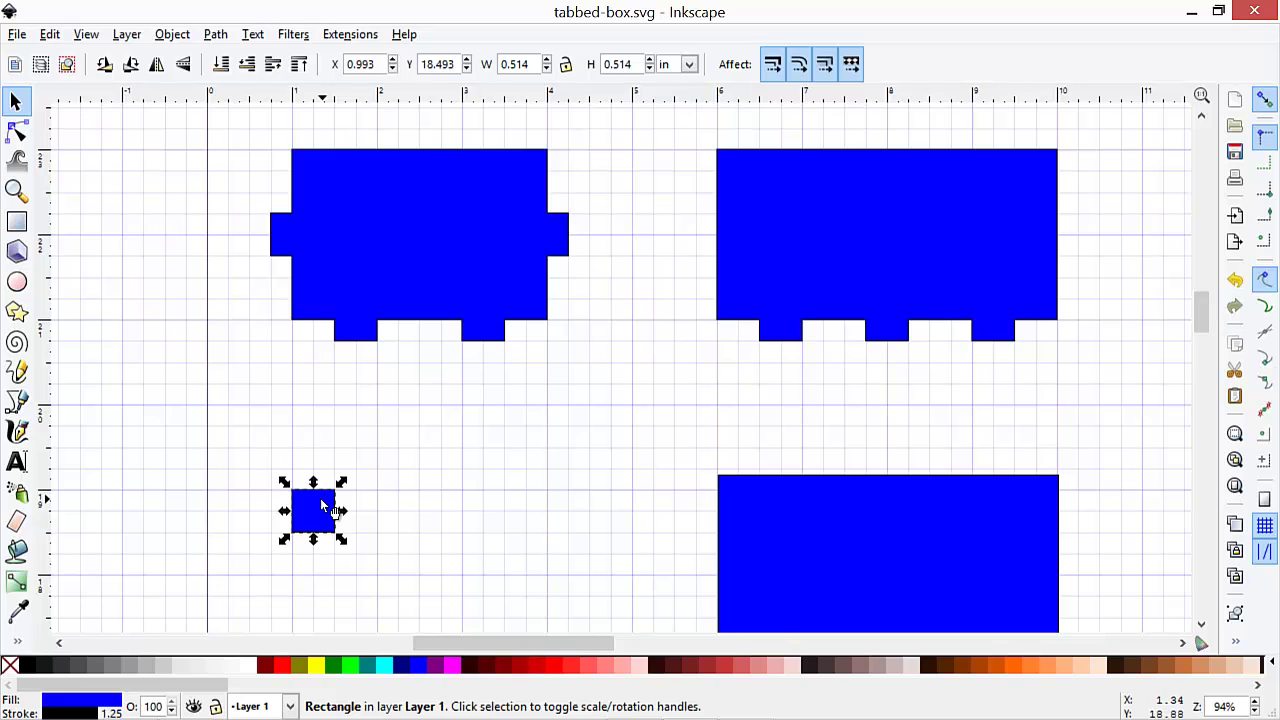
{"action": "key", "text": "Delete"}
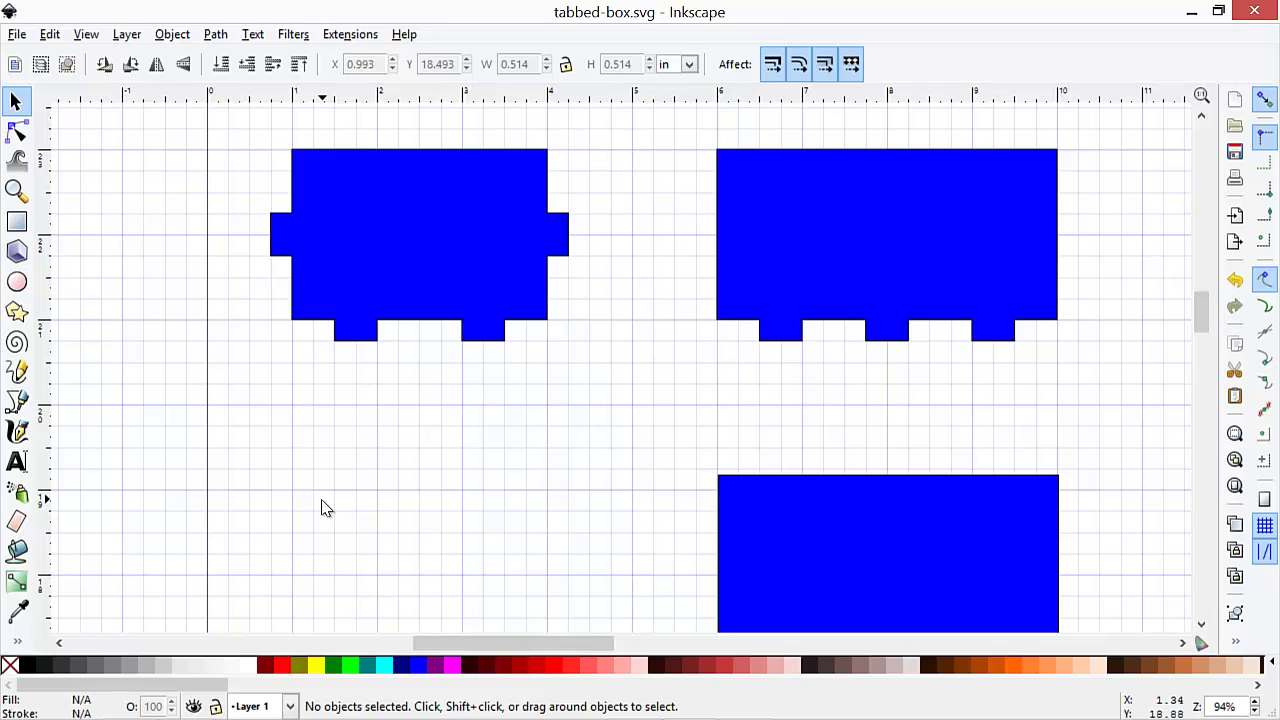
{"action": "key", "text": "ctrl+s"}
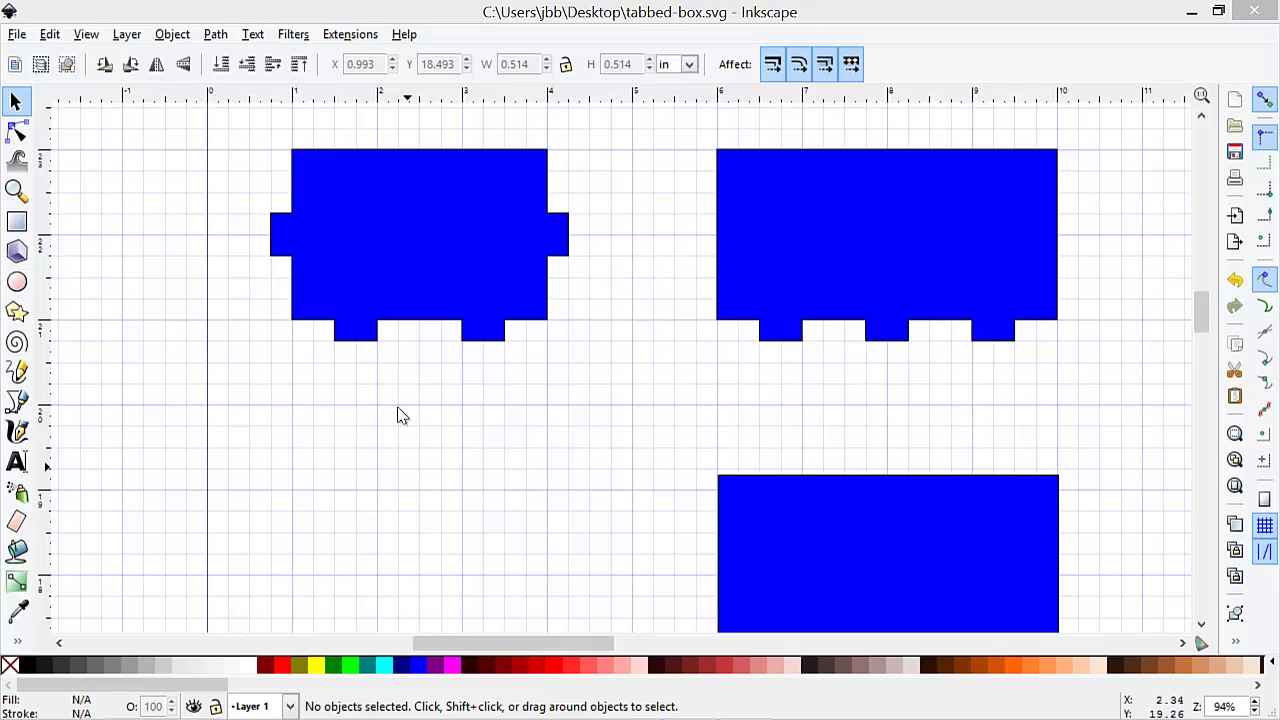
Move the side-tabbed panel down to the lower left and copy it.
{"action": "left_click", "coordinate": [383, 258]}
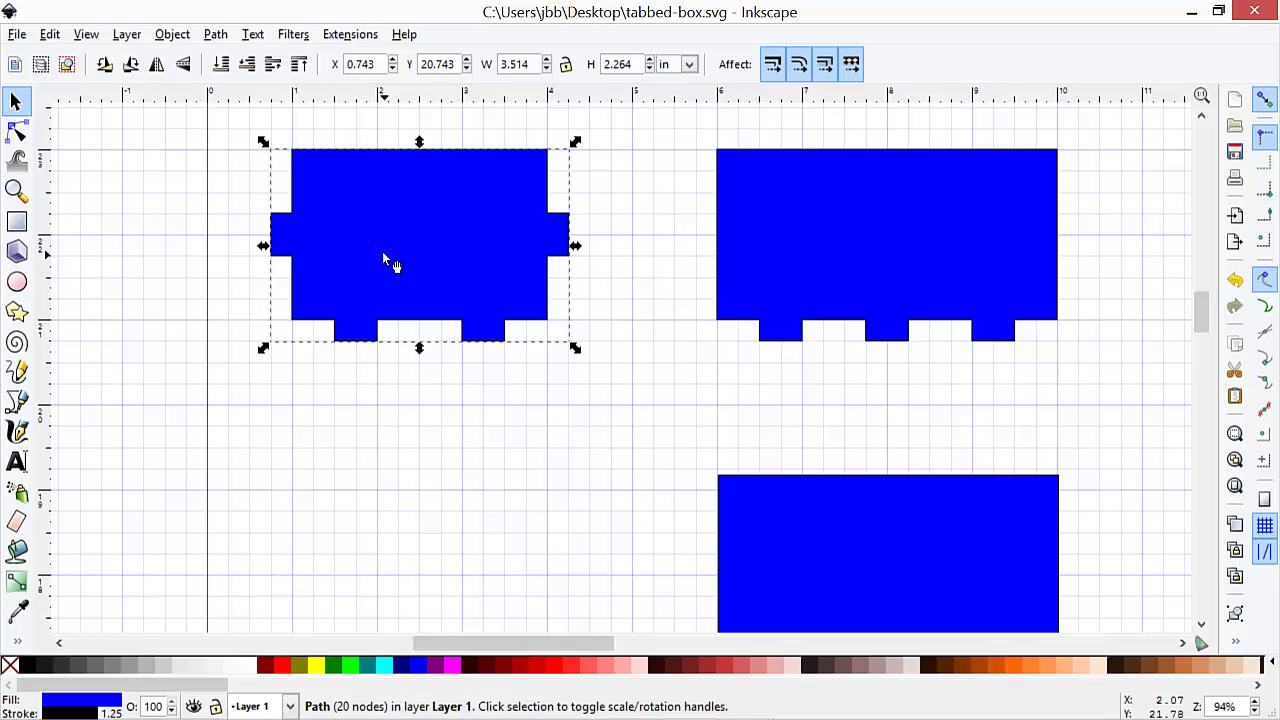
{"action": "left_click_drag", "start_coordinate": [383, 257], "coordinate": [394, 551]}
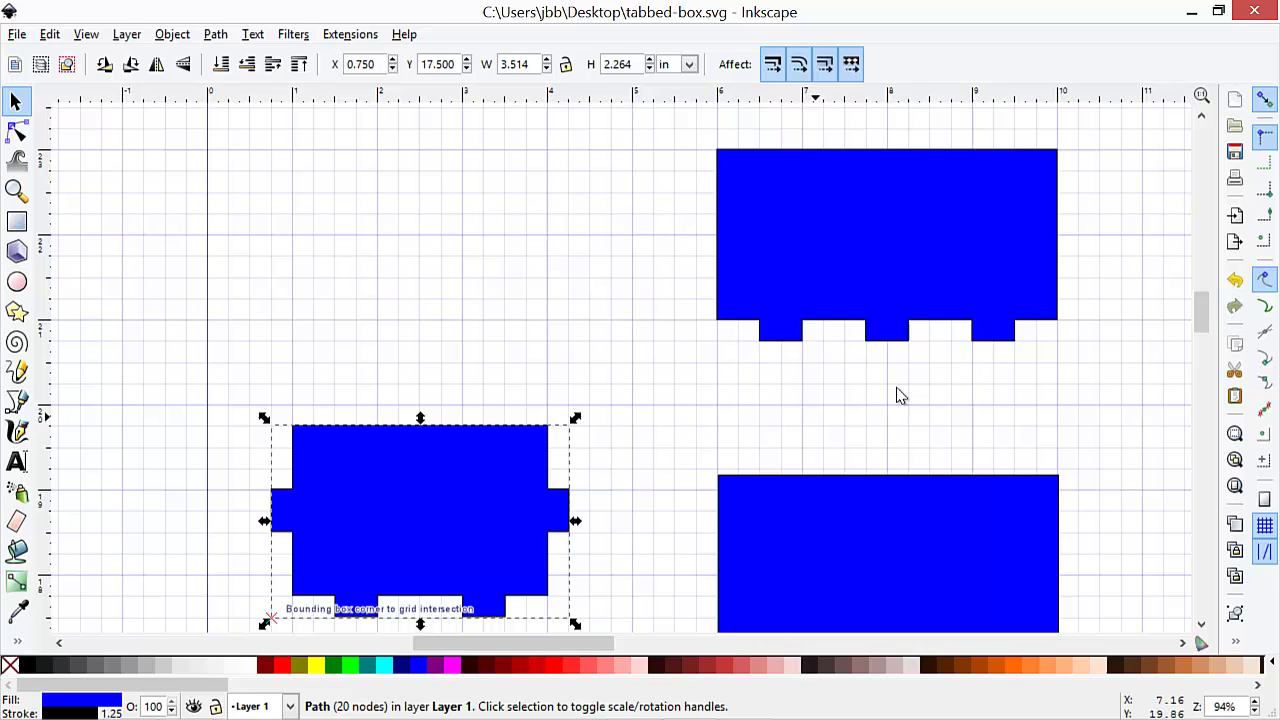
{"action": "key", "text": "ctrl"}
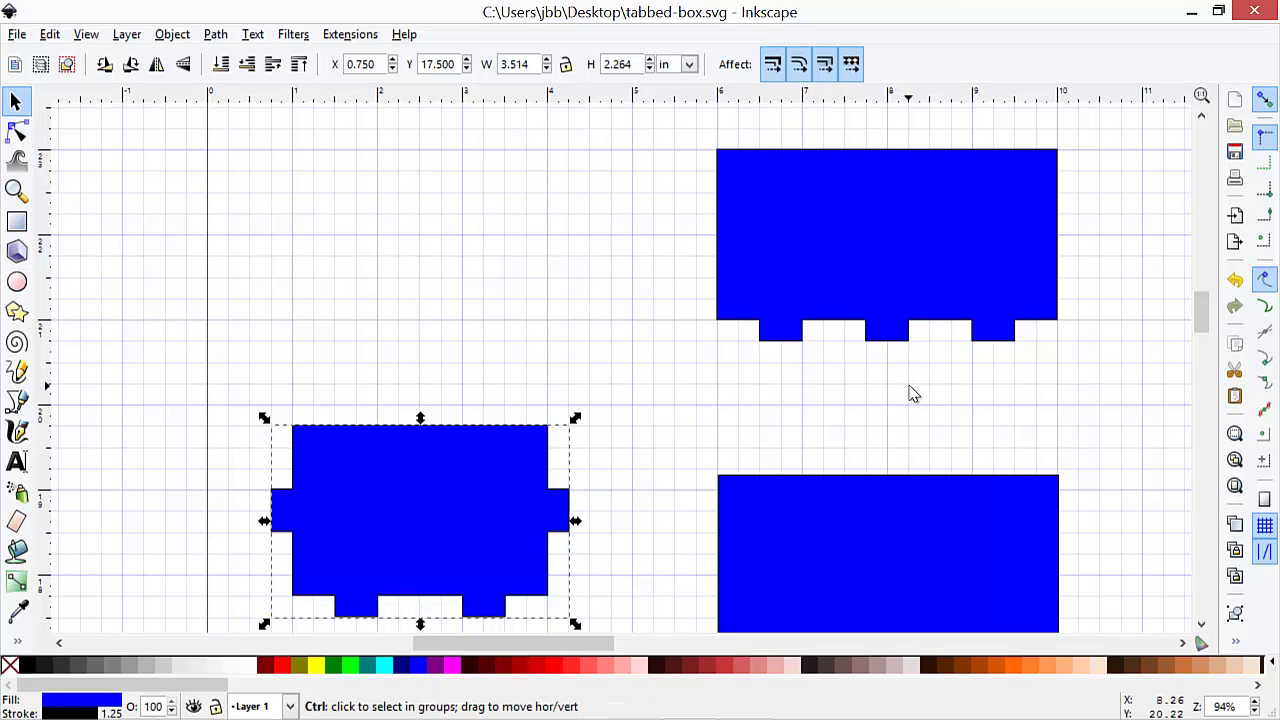
{"action": "key", "text": "ctrl+Right"}
{"action": "key", "text": "ctrl+Right"}
{"action": "key", "text": "ctrl+Right"}
{"action": "key", "text": "ctrl+Right"}
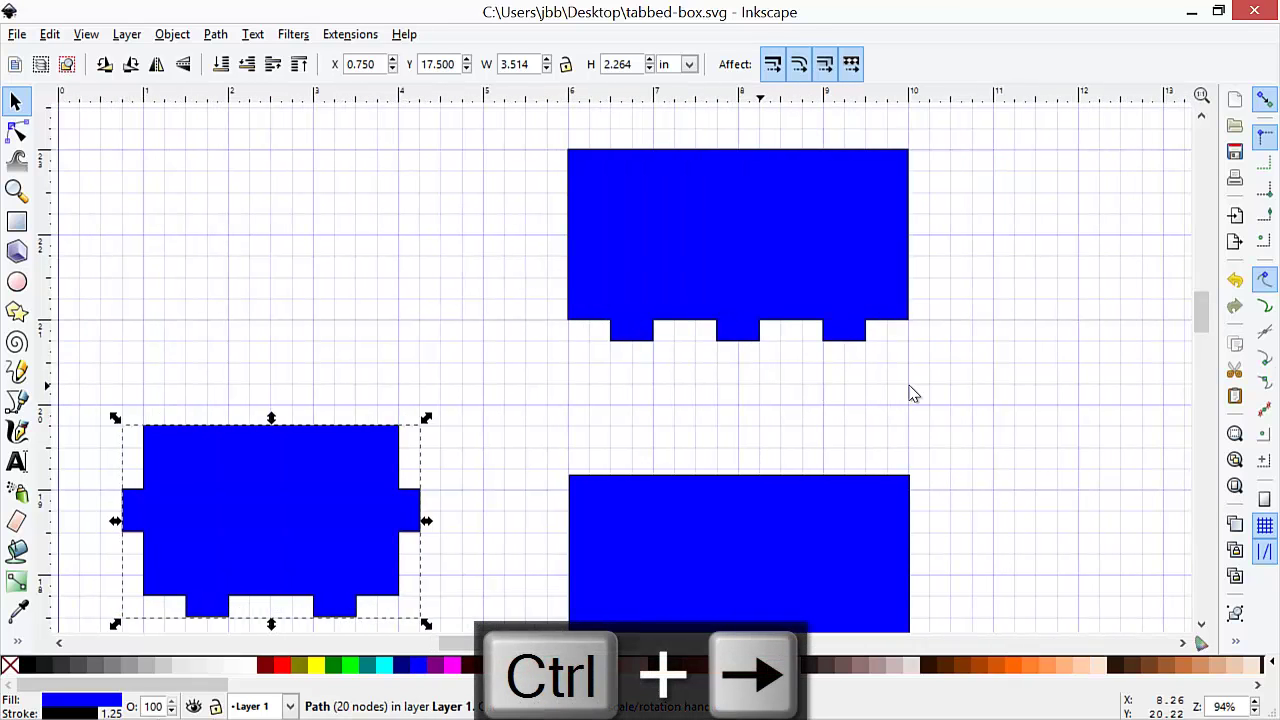
{"action": "key", "text": "ctrl+Right"}
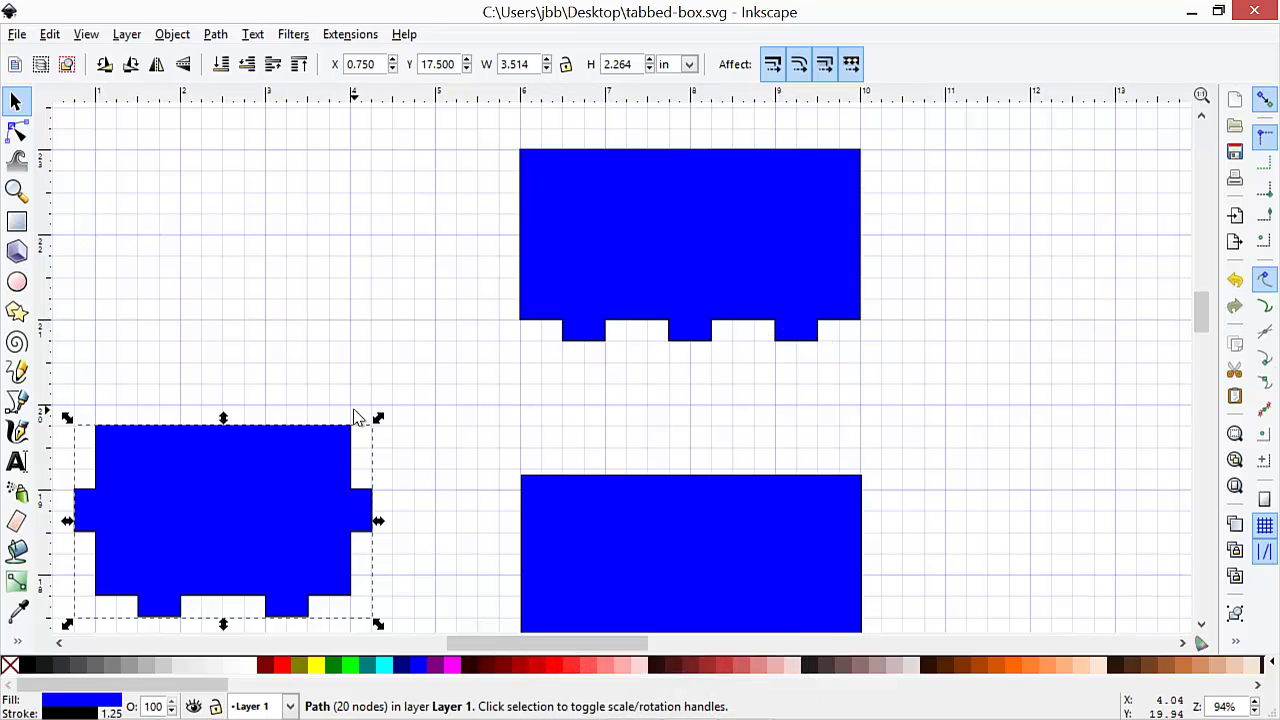
{"action": "left_click", "coordinate": [213, 469]}
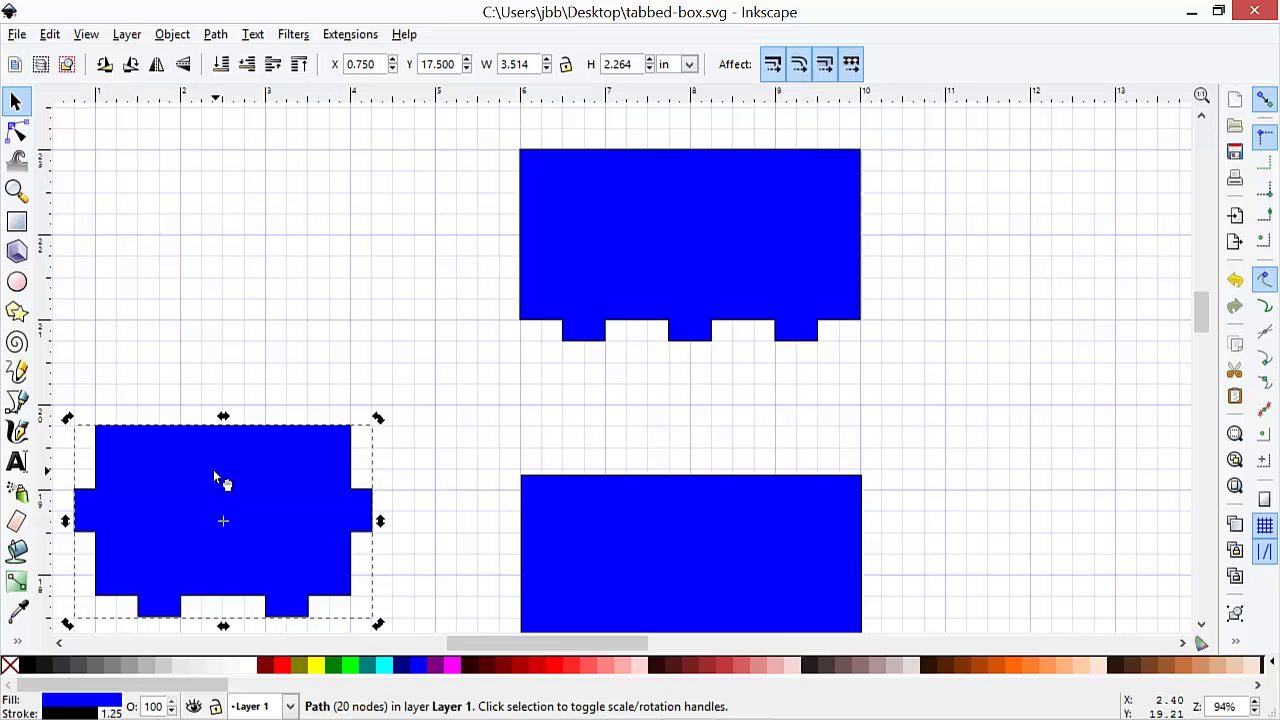
{"action": "key", "text": "ctrl+c"}
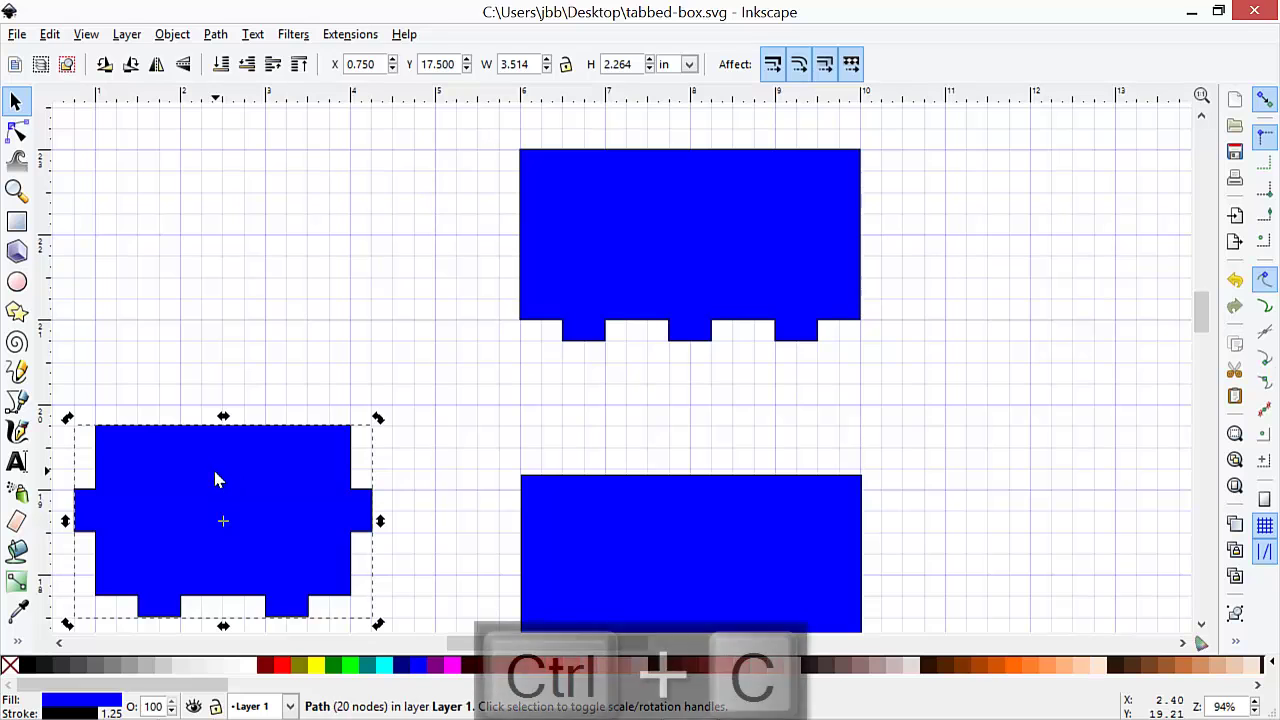
Paste a red side-panel copy over the three-tab panel's left edge and subtract it with Path > Difference.
{"action": "left_click", "coordinate": [211, 218]}
{"action": "key", "text": "ctrl+v"}
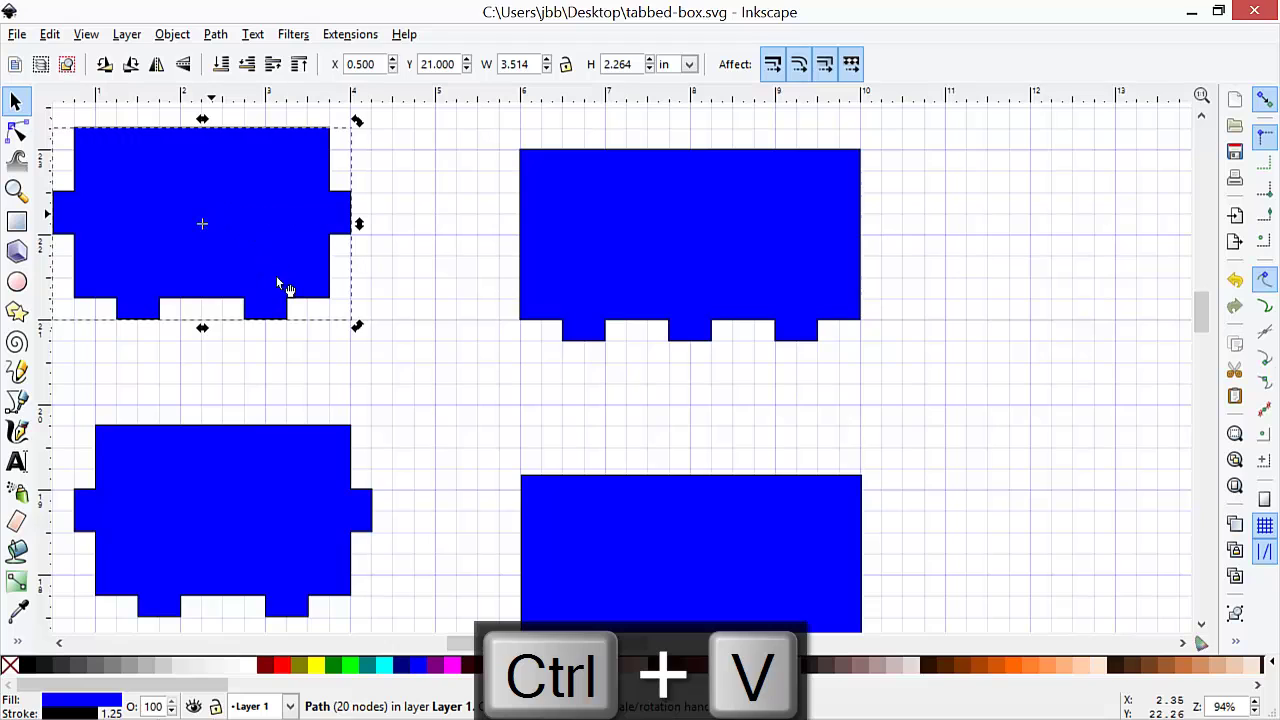
{"action": "left_click", "coordinate": [284, 666]}
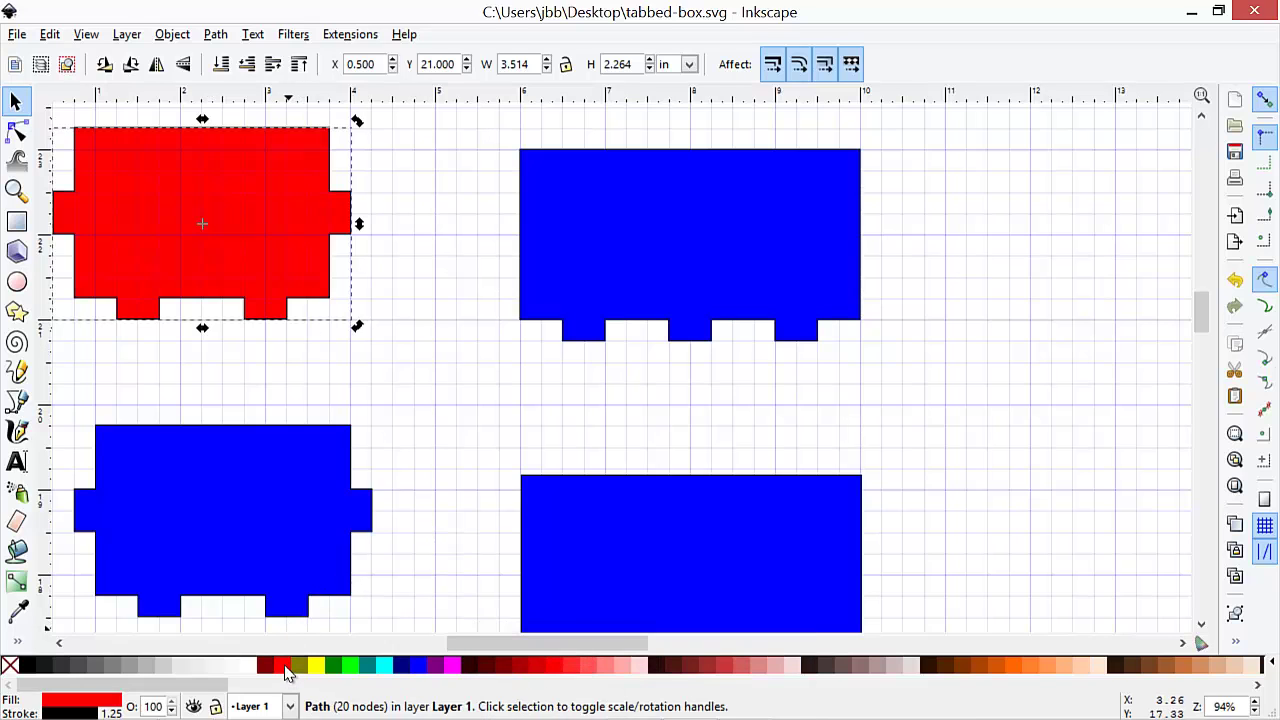
{"action": "left_click", "coordinate": [403, 397]}
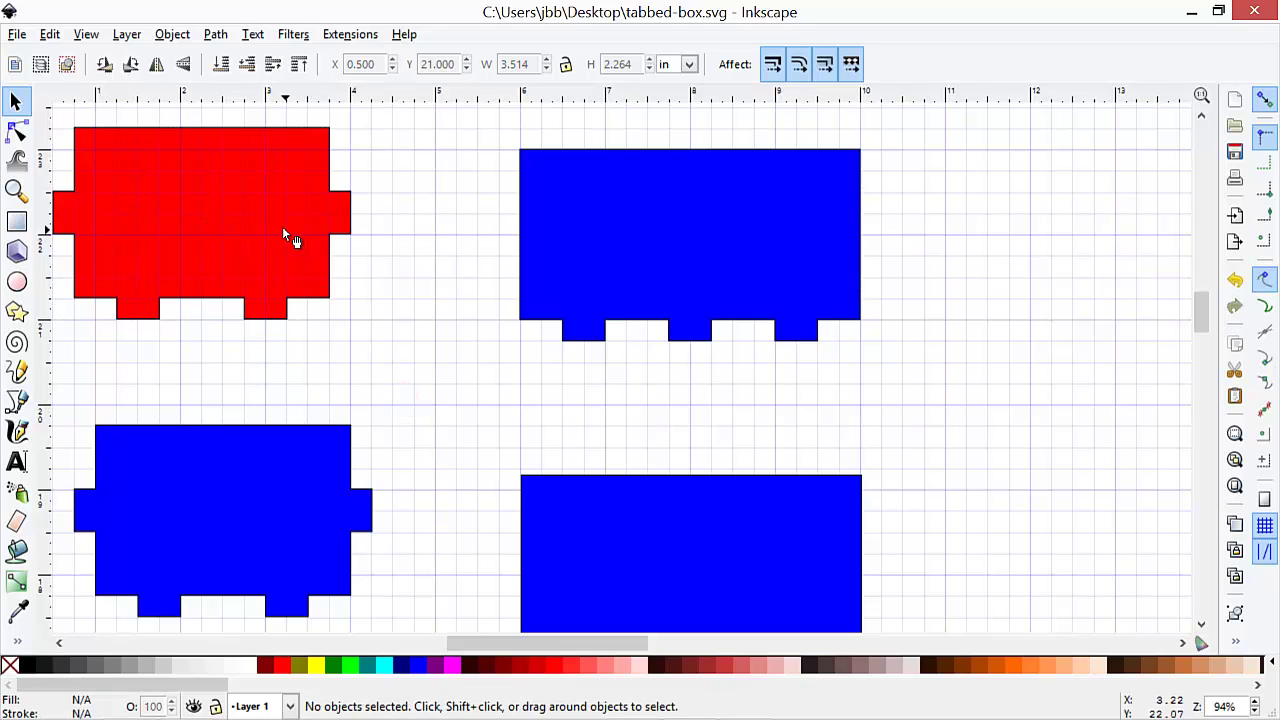
{"action": "left_click_drag", "start_coordinate": [285, 234], "coordinate": [472, 243]}
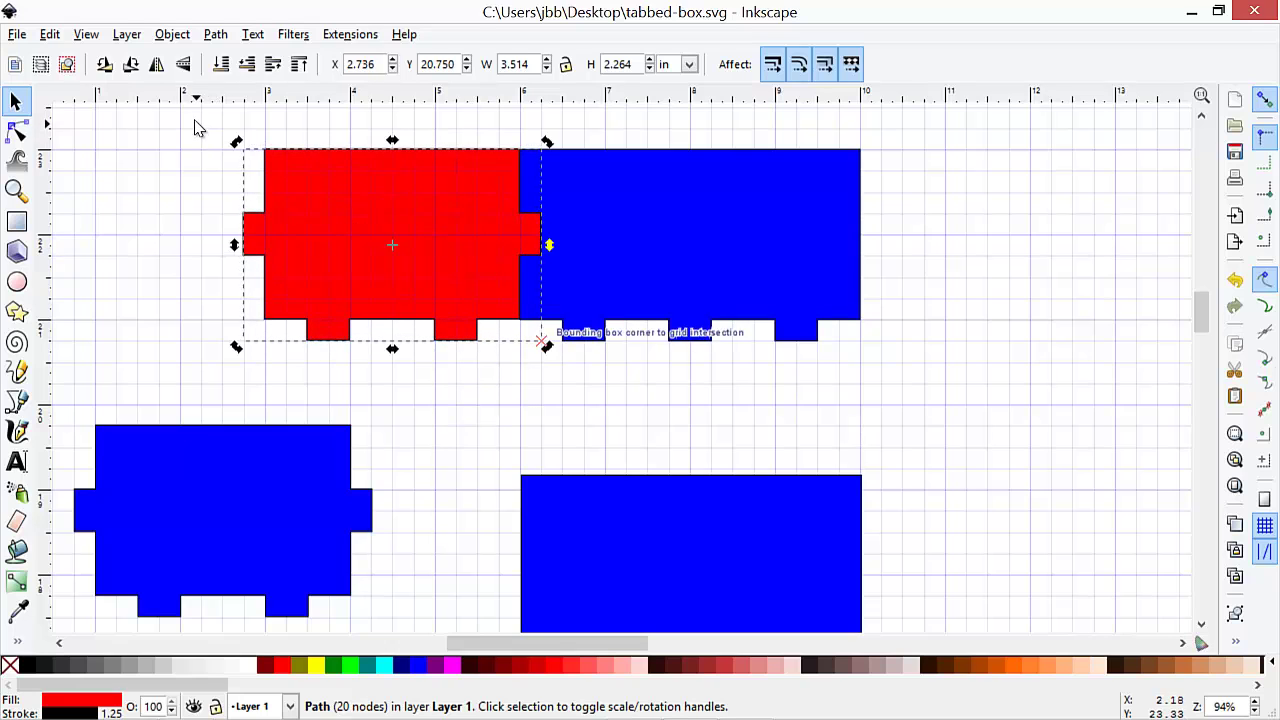
{"action": "left_click_drag", "start_coordinate": [193, 120], "coordinate": [885, 388]}
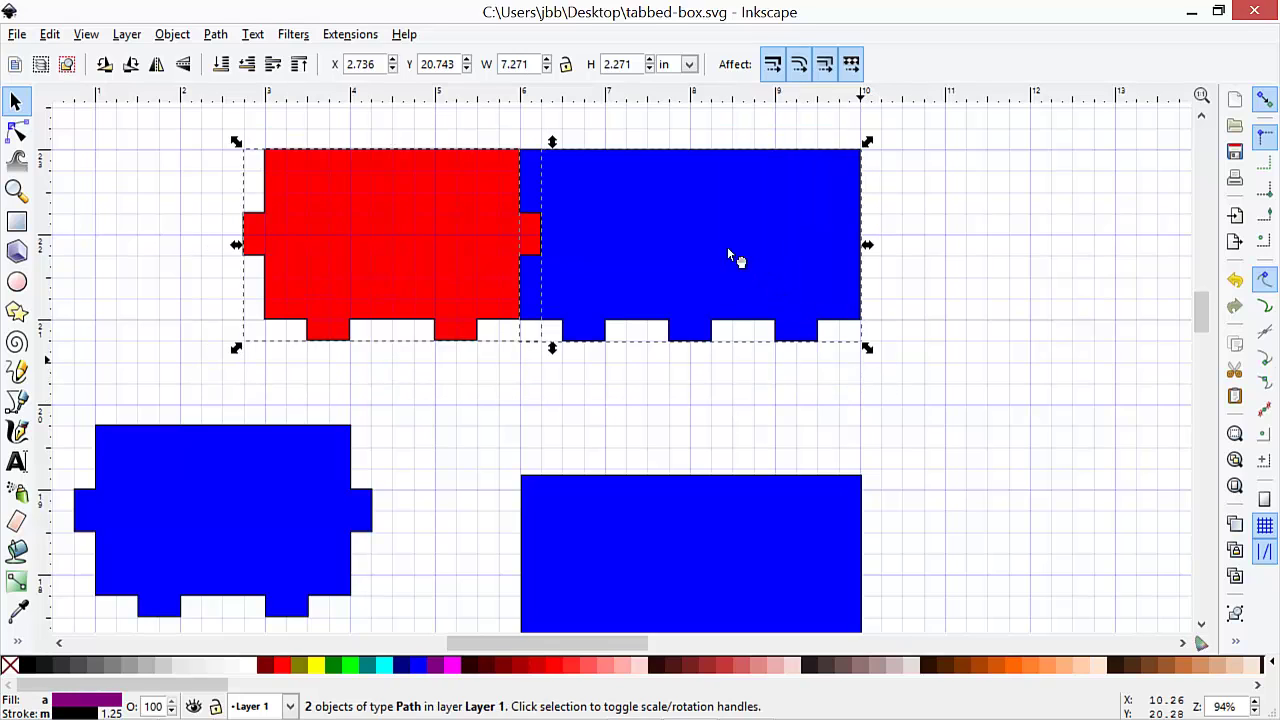
{"action": "left_click", "coordinate": [215, 35]}
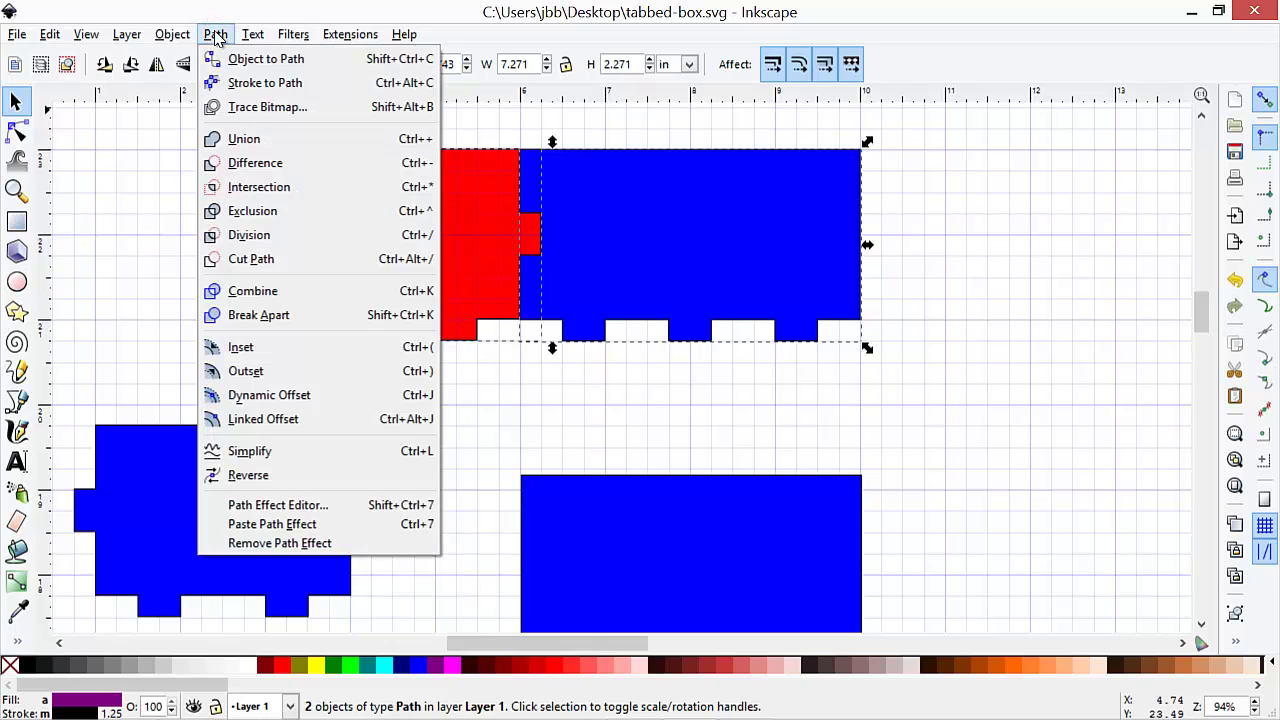
{"action": "left_click", "coordinate": [256, 168]}
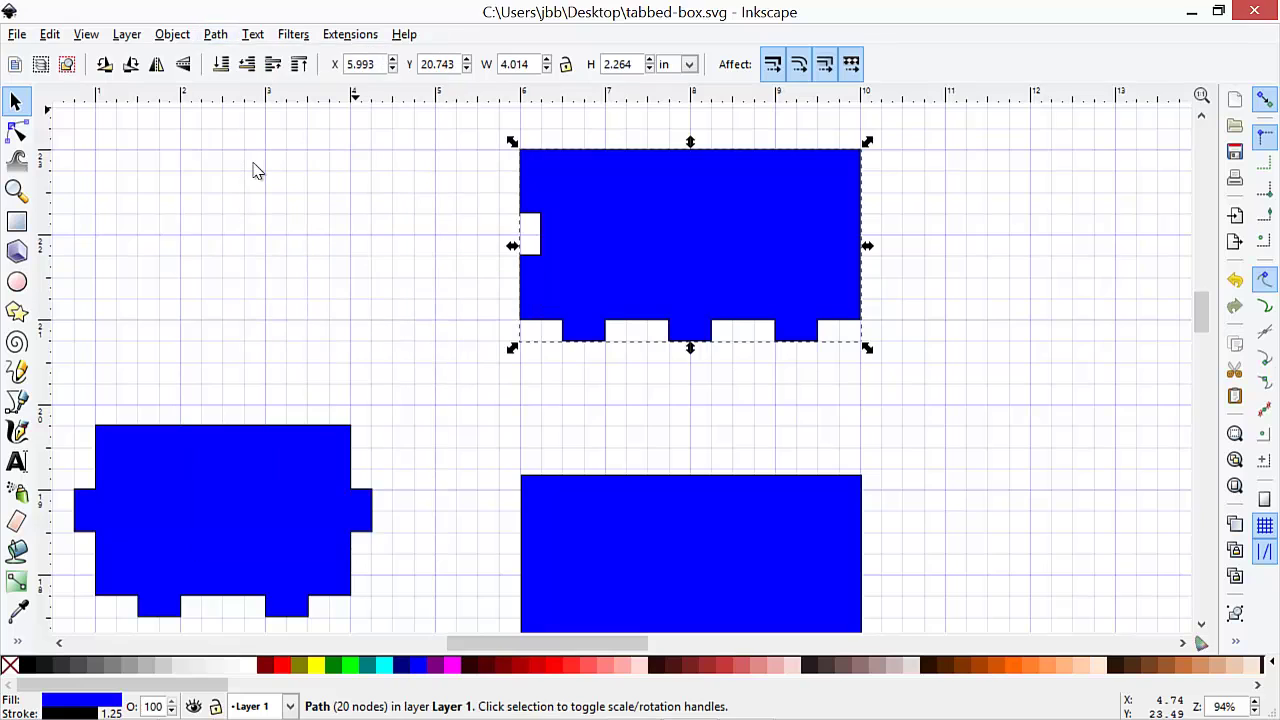
{"action": "left_click", "coordinate": [270, 231]}
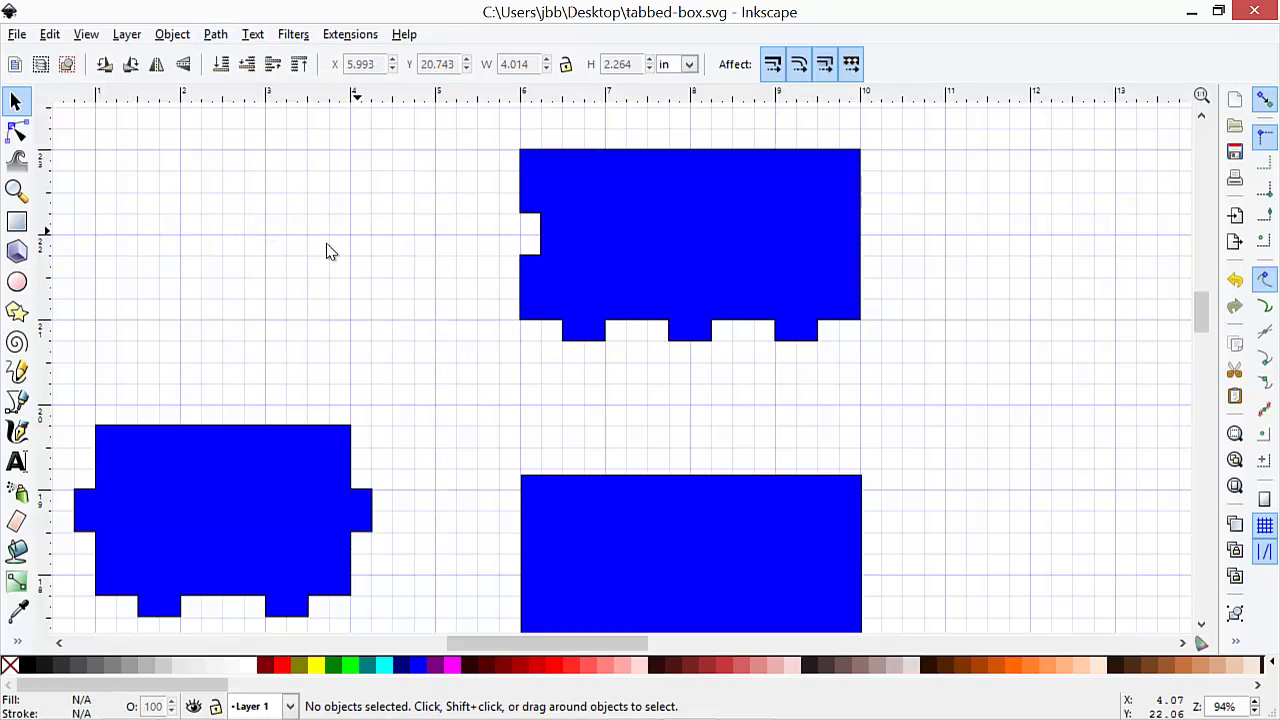
Subtract a red side-panel copy from the three-tab panel's right edge, then move the side panel up-left.
{"action": "left_click", "coordinate": [218, 465]}
{"action": "key", "text": "ctrl+c"}
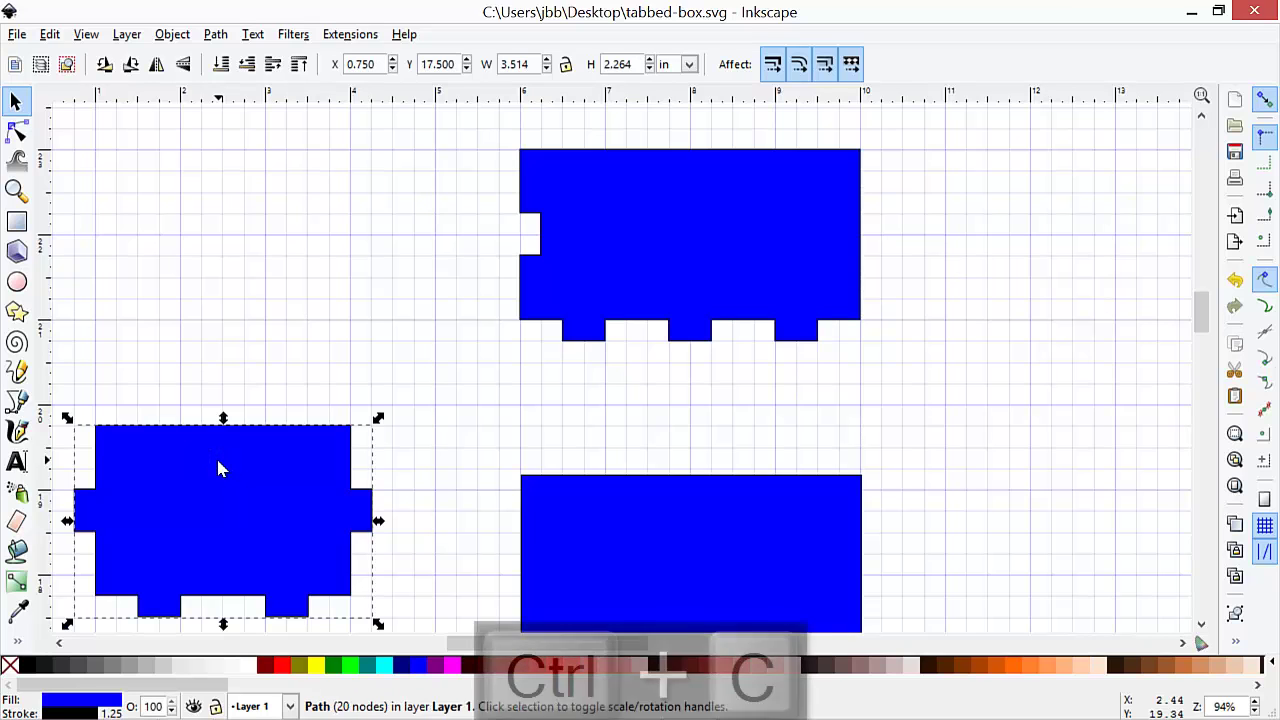
{"action": "left_click", "coordinate": [1066, 214]}
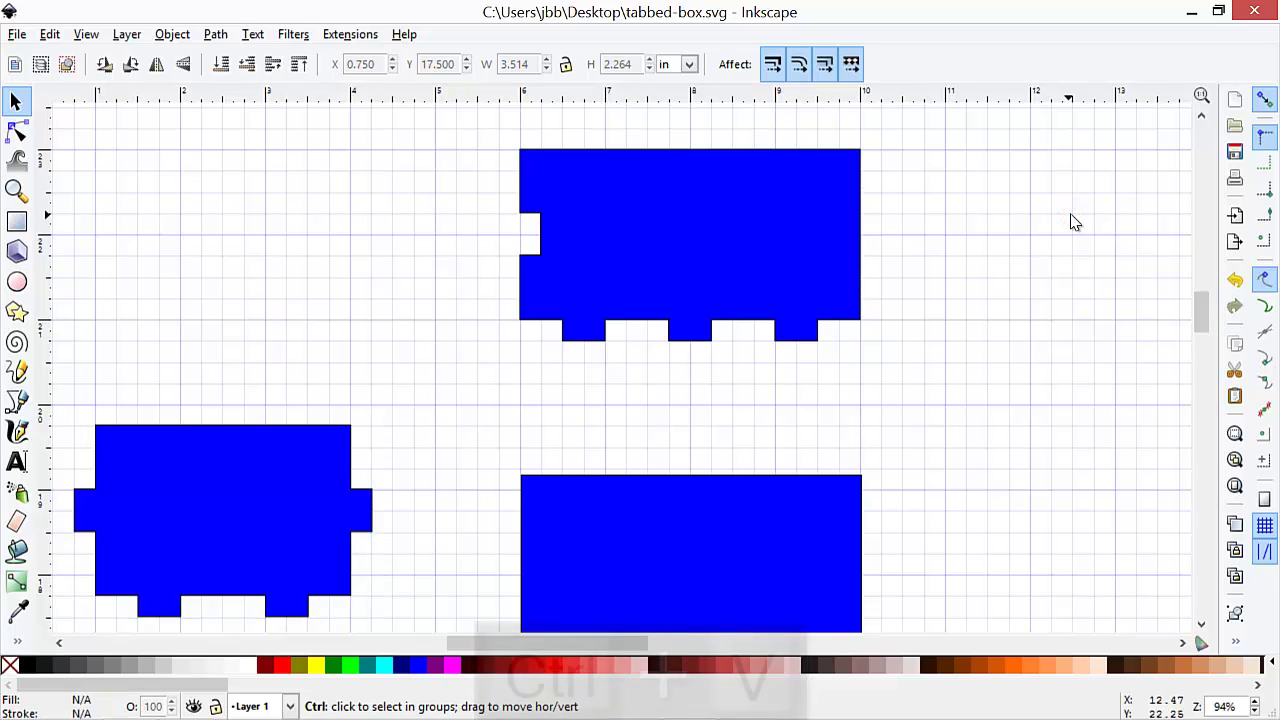
{"action": "key", "text": "ctrl+v"}
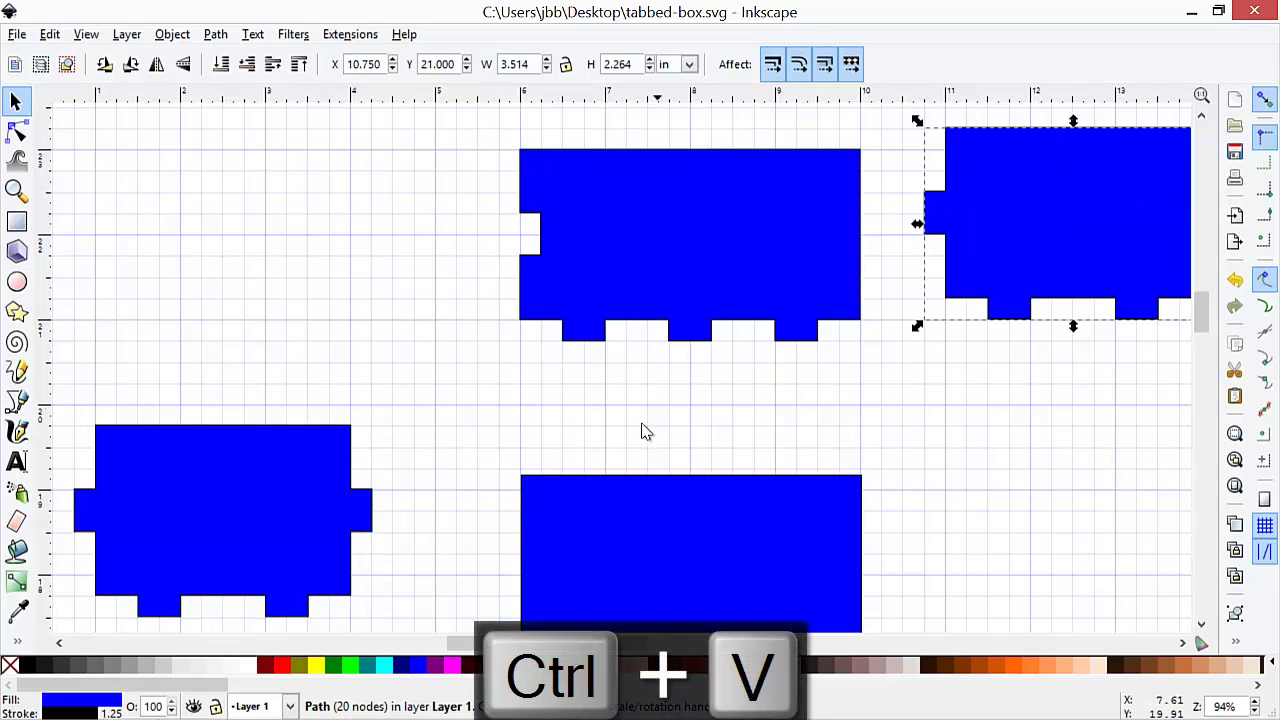
{"action": "left_click", "coordinate": [283, 665]}
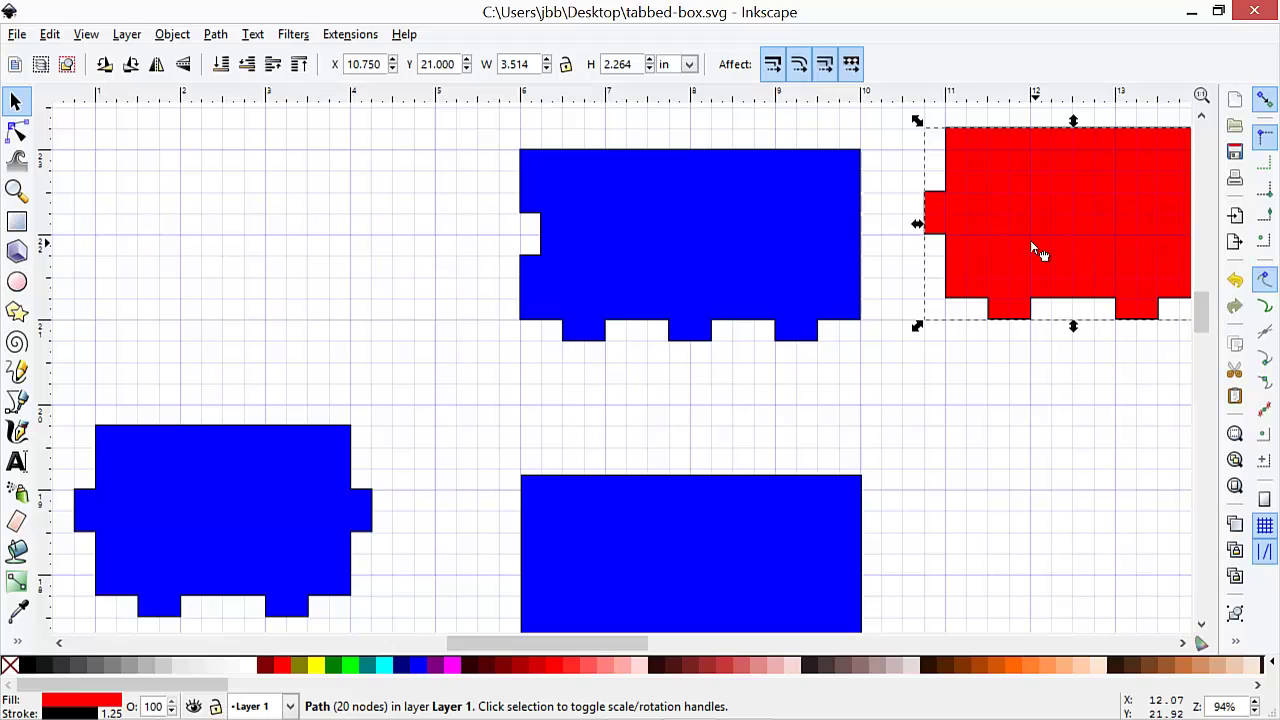
{"action": "left_click_drag", "start_coordinate": [1033, 246], "coordinate": [947, 263]}
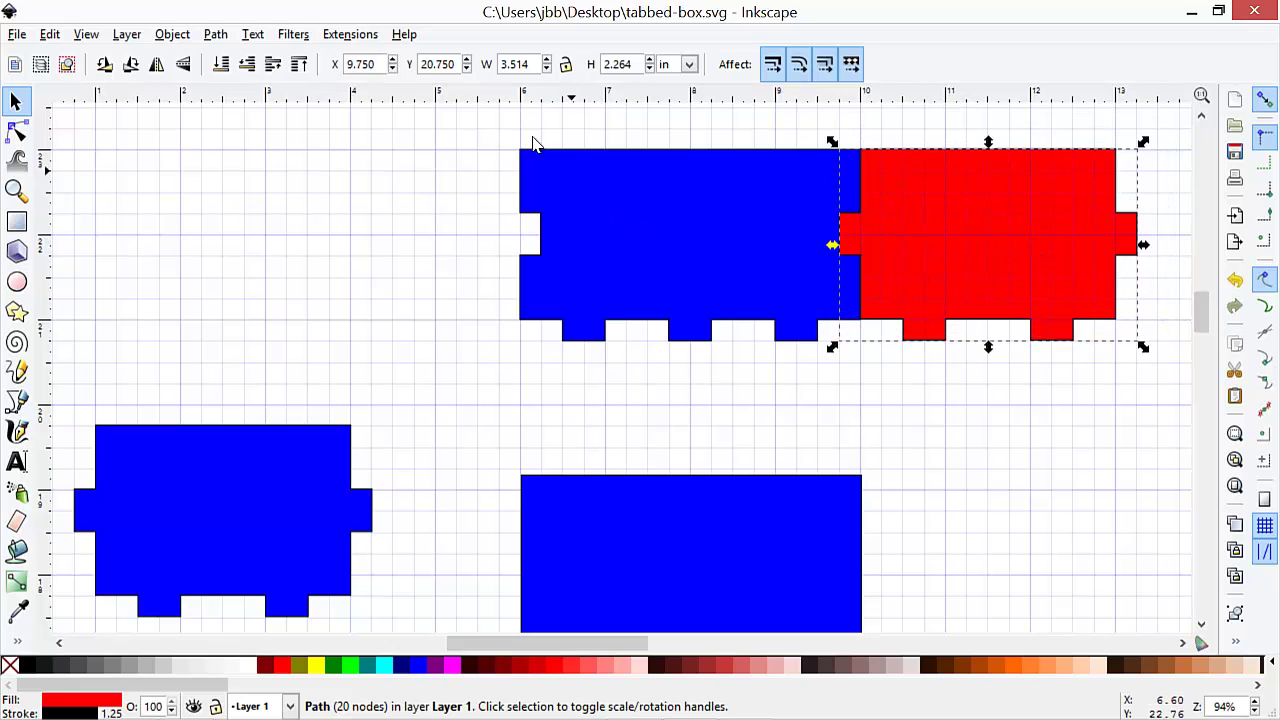
{"action": "left_click_drag", "start_coordinate": [486, 127], "coordinate": [1163, 380]}
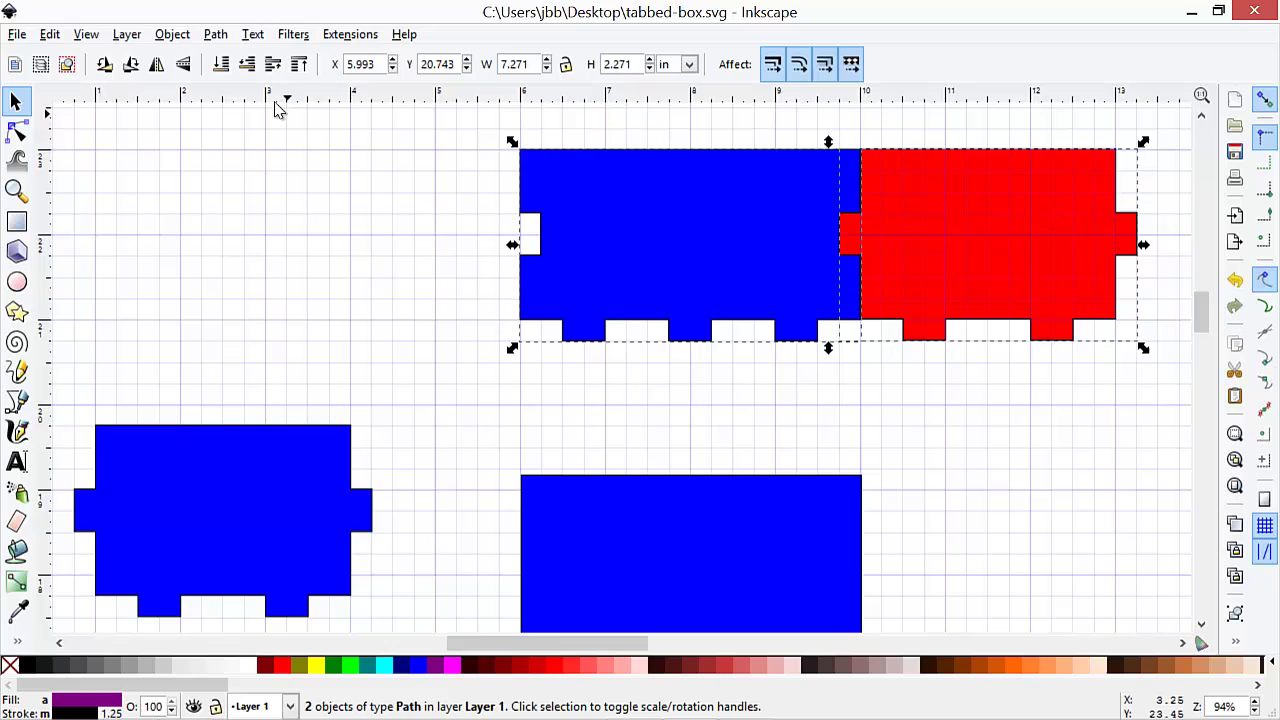
{"action": "left_click", "coordinate": [222, 36]}
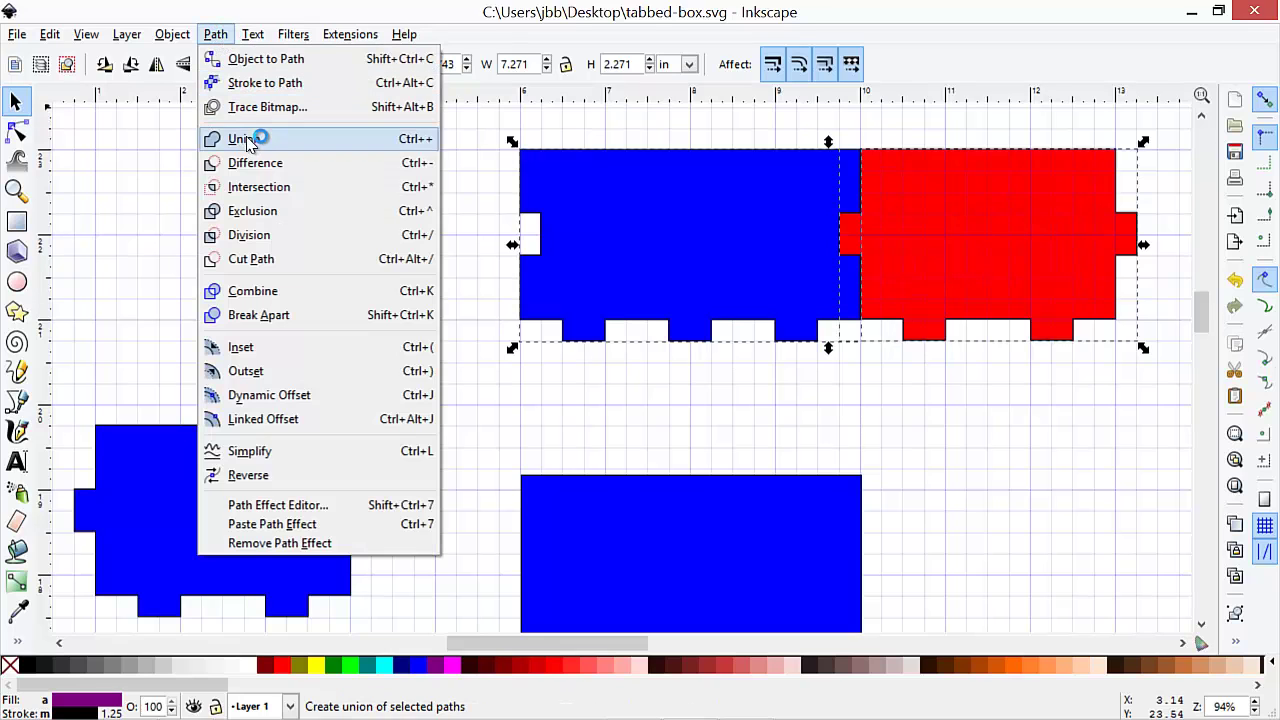
{"action": "left_click", "coordinate": [251, 163]}
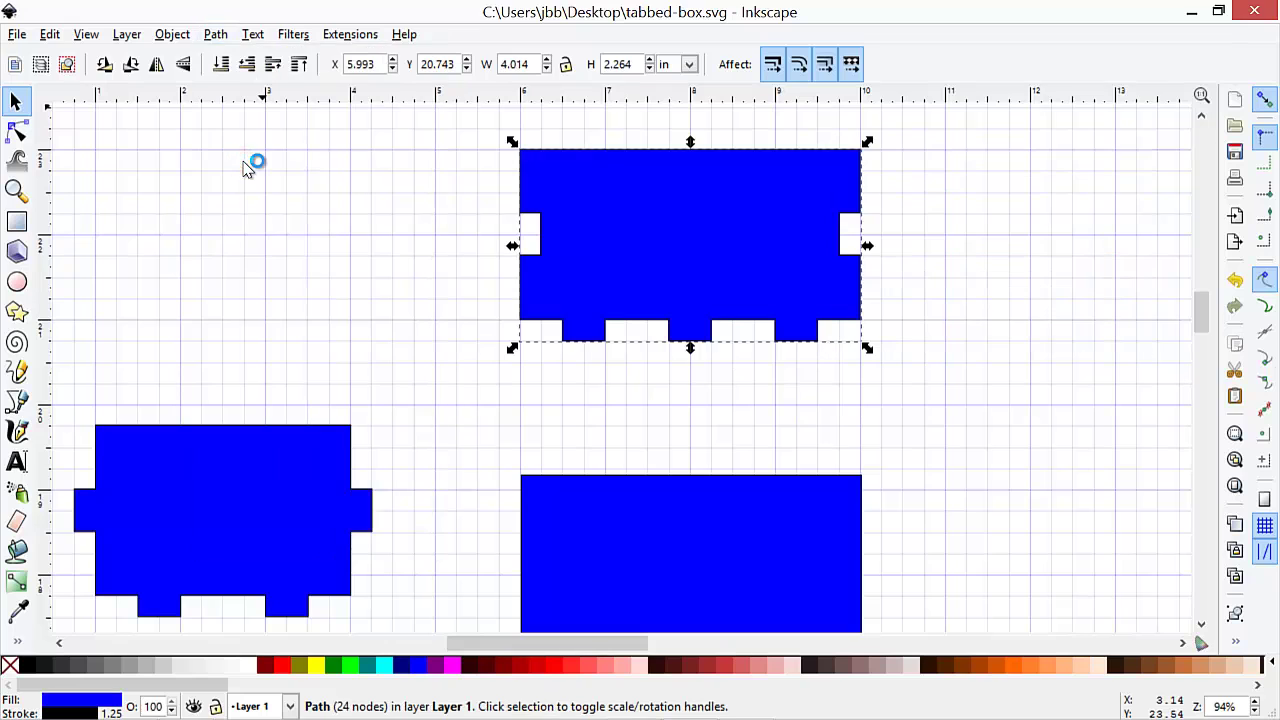
{"action": "left_click", "coordinate": [310, 229]}
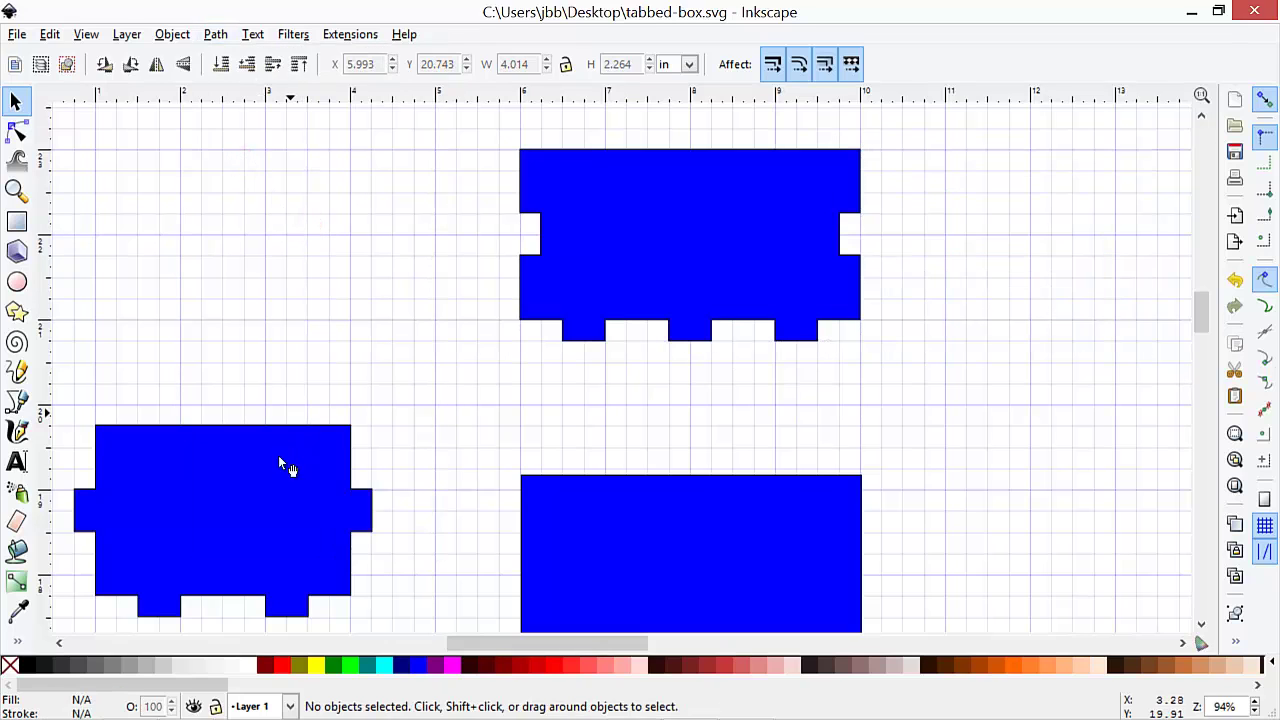
{"action": "left_click_drag", "start_coordinate": [234, 483], "coordinate": [269, 197]}
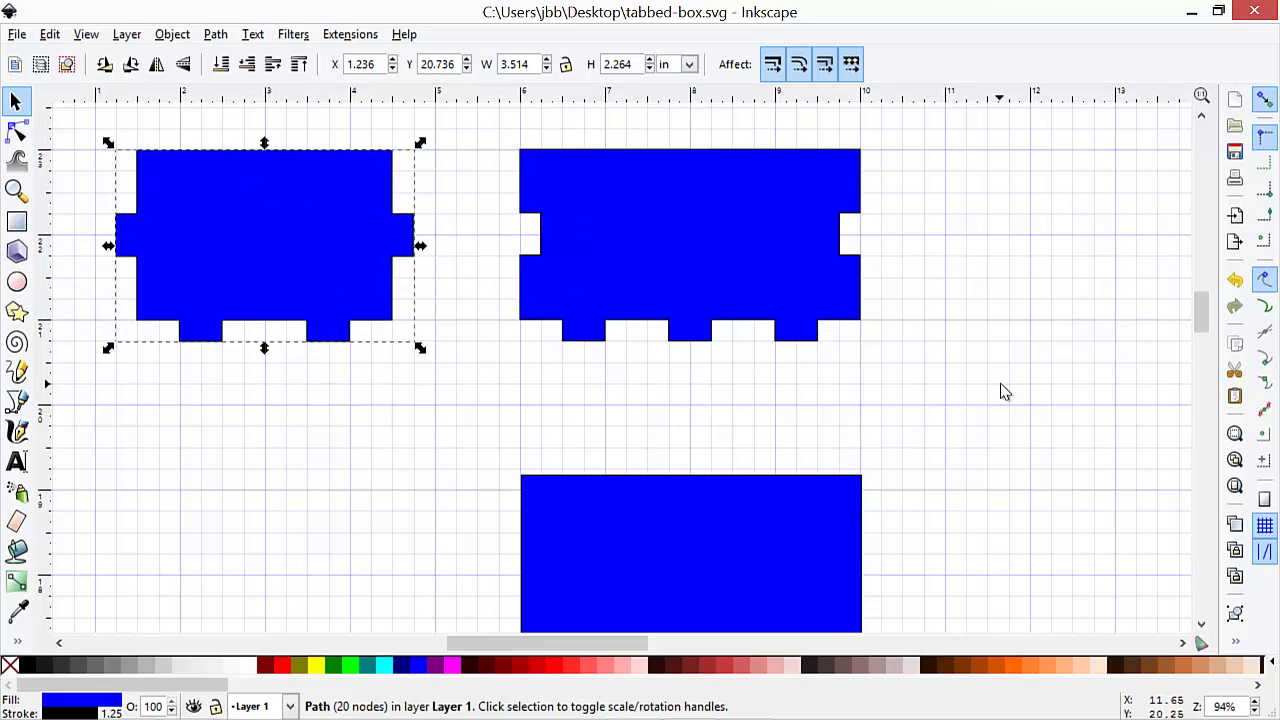
Move the 4.014 × 3.514 in base rectangle down-right onto a grid intersection at X 6.500, Y 13.736.
{"action": "key", "text": "shift"}
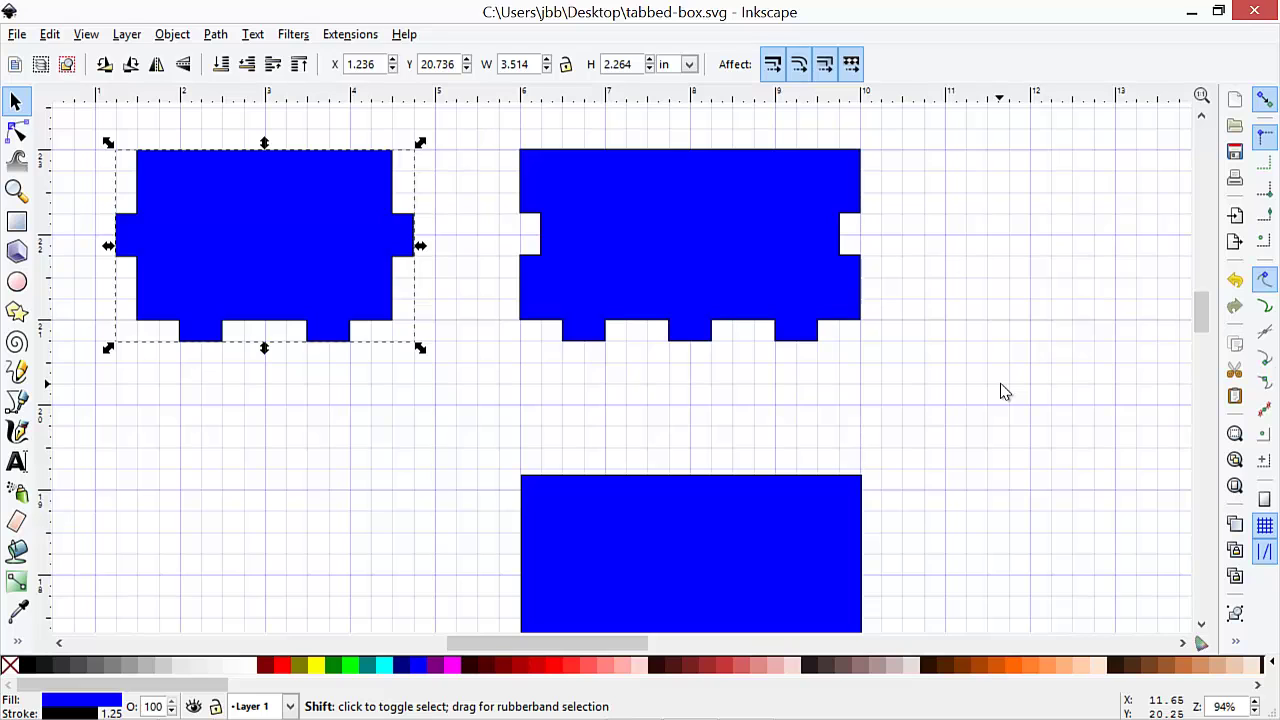
{"action": "scroll", "coordinate": [1004, 392], "scroll_direction": "down", "scroll_amount": 1}
{"action": "key", "text": "ctrl"}
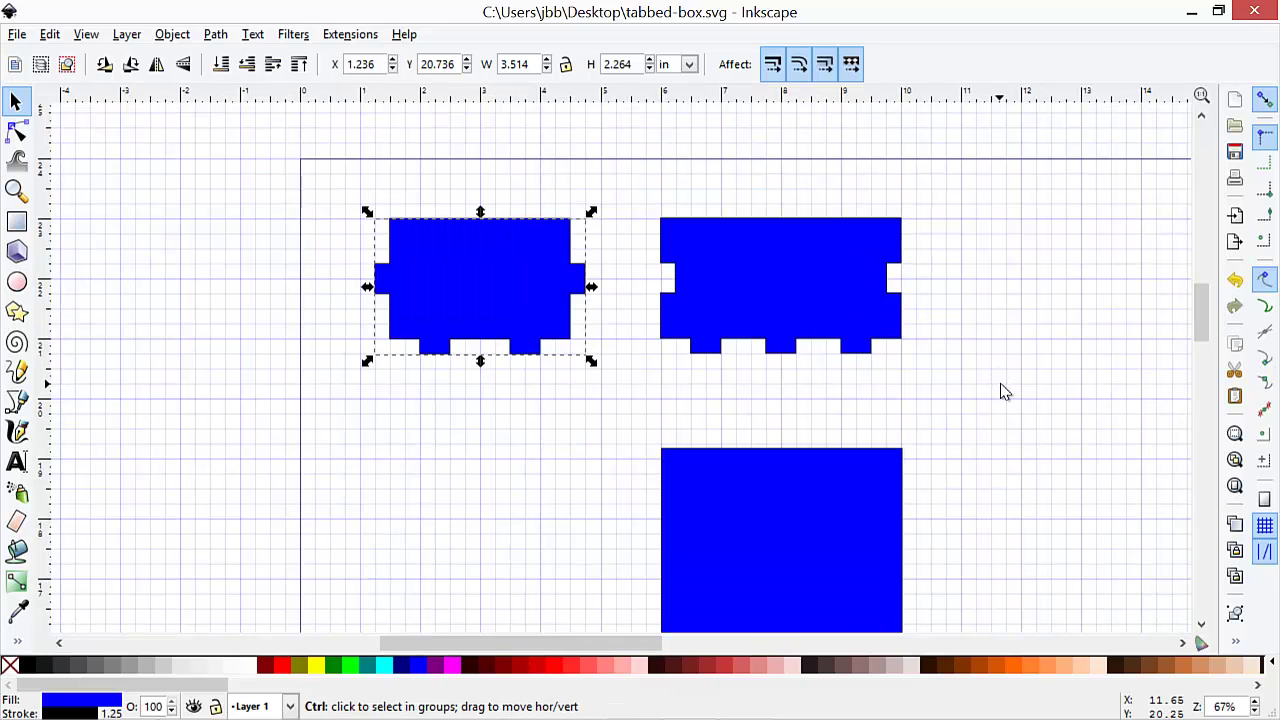
{"action": "scroll", "coordinate": [1004, 392], "scroll_direction": "down", "scroll_amount": 2}
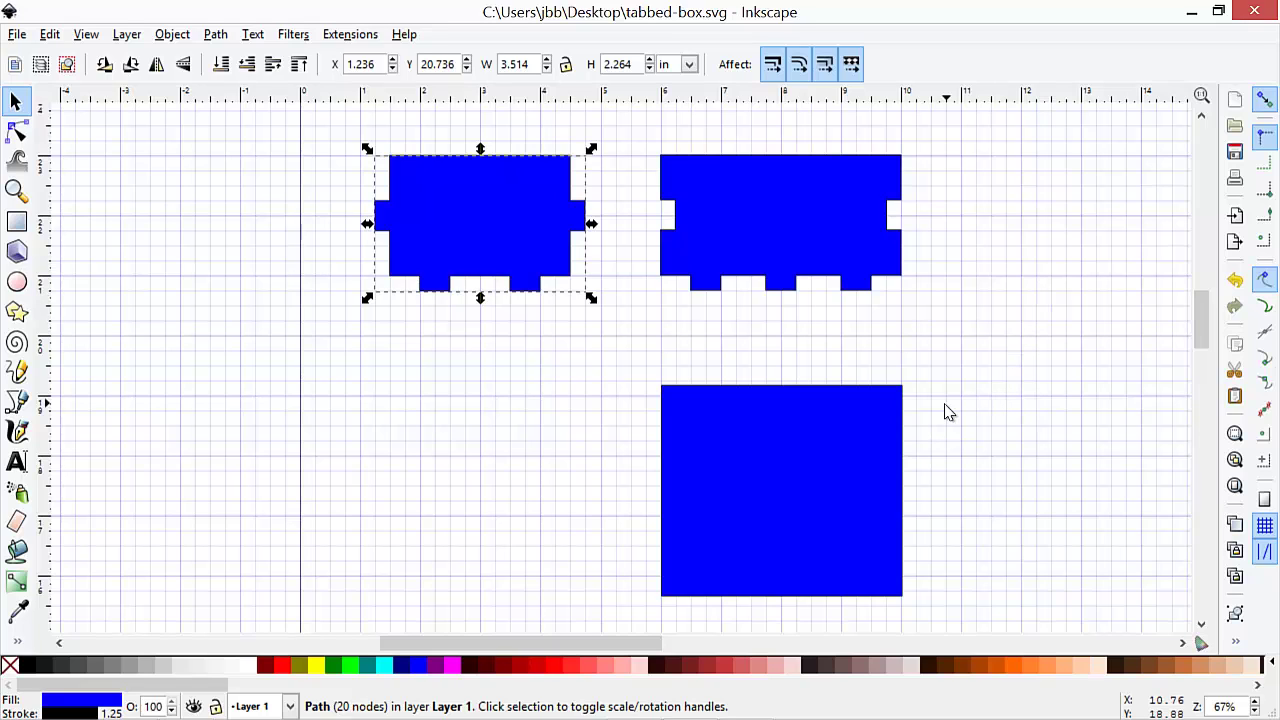
{"action": "left_click", "coordinate": [753, 465]}
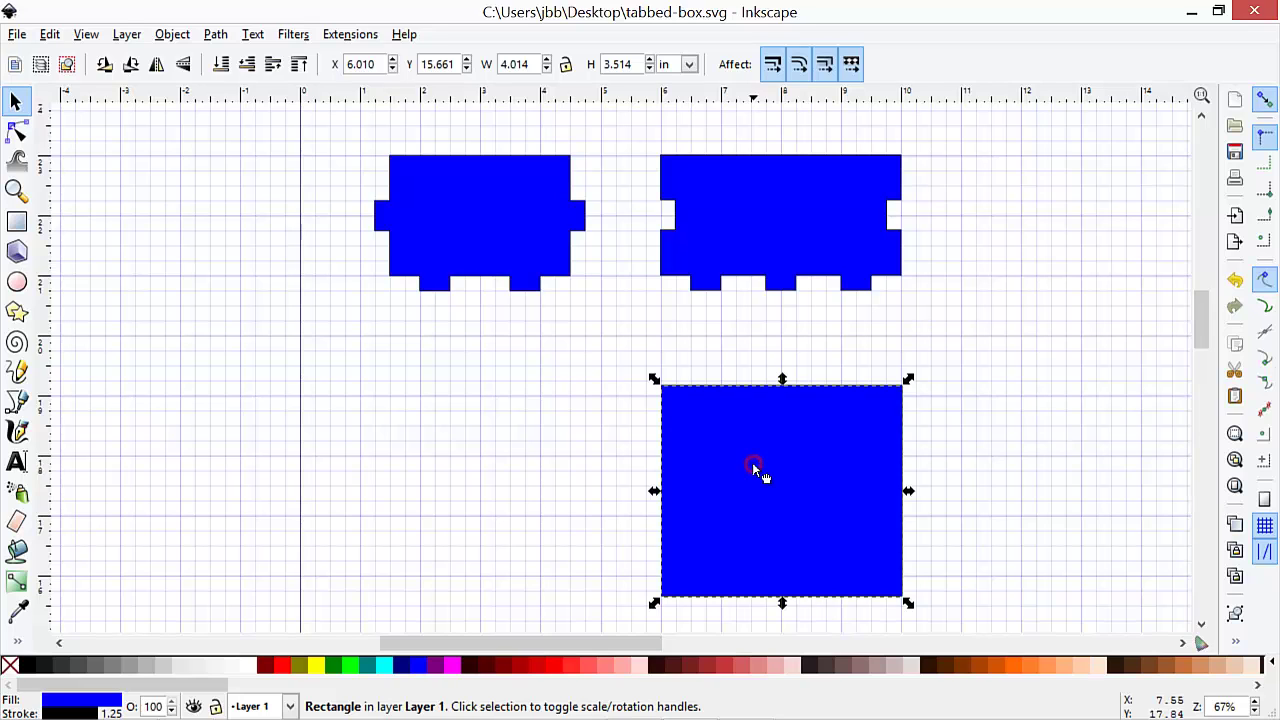
{"action": "left_click_drag", "start_coordinate": [755, 467], "coordinate": [785, 583]}
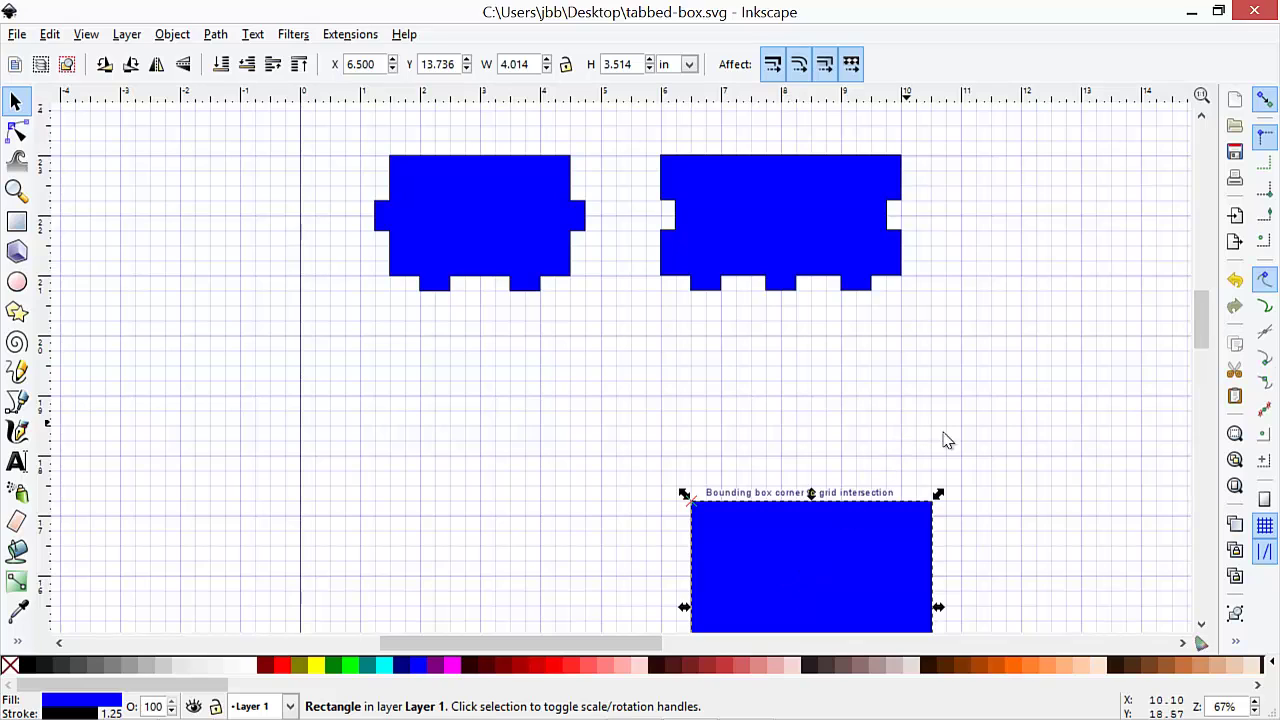
Paste a copy of the long tabbed piece and colour it red.
{"action": "left_click", "coordinate": [798, 206]}
{"action": "key", "text": "ctrl"}
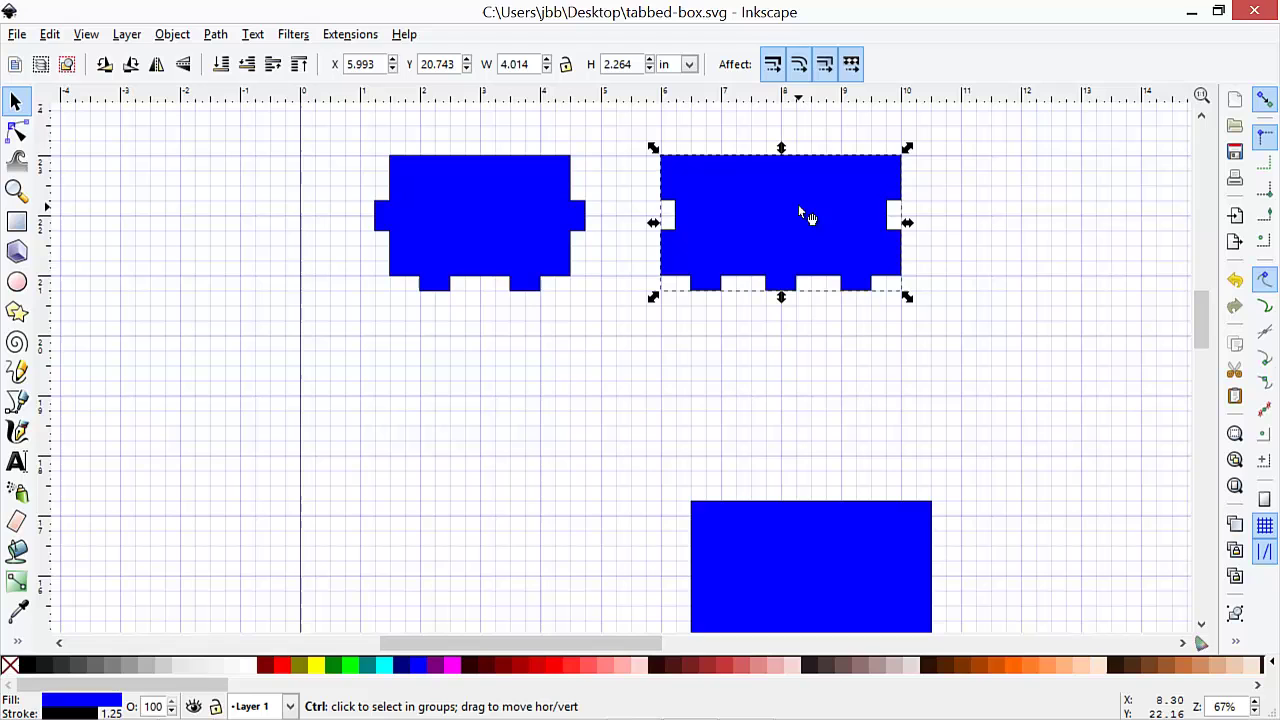
{"action": "key", "text": "ctrl+c"}
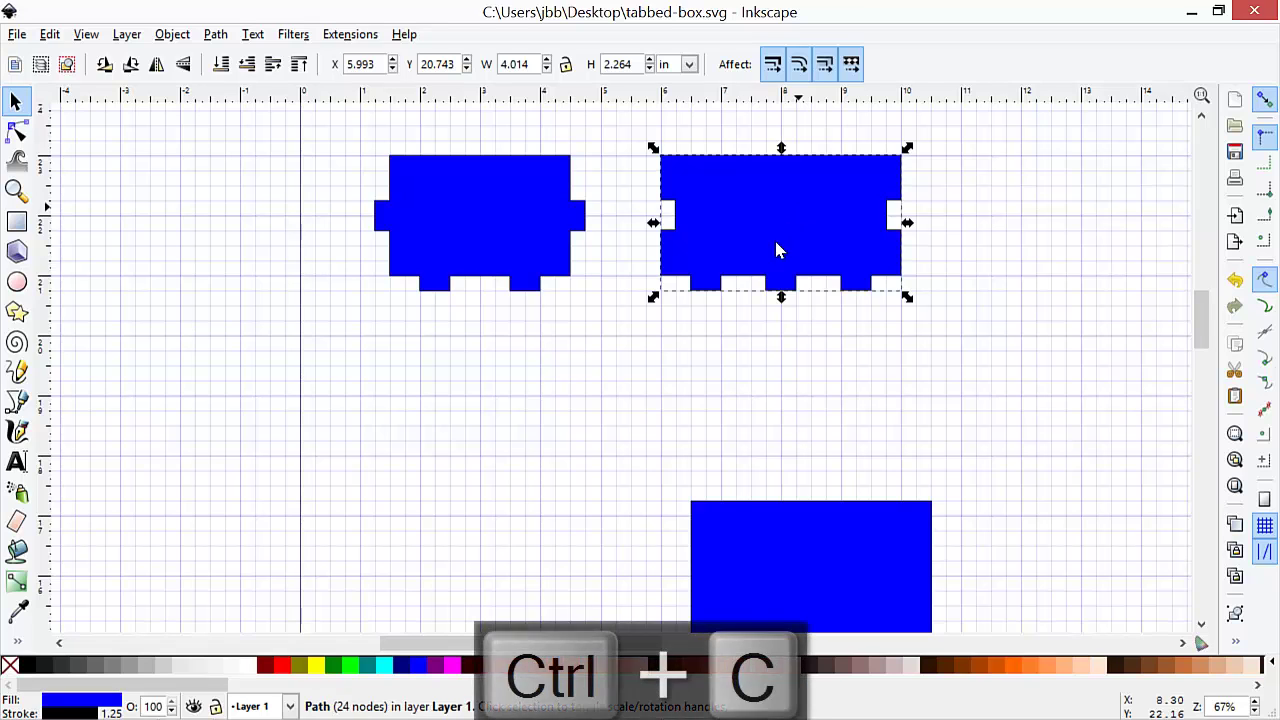
{"action": "left_click", "coordinate": [784, 420]}
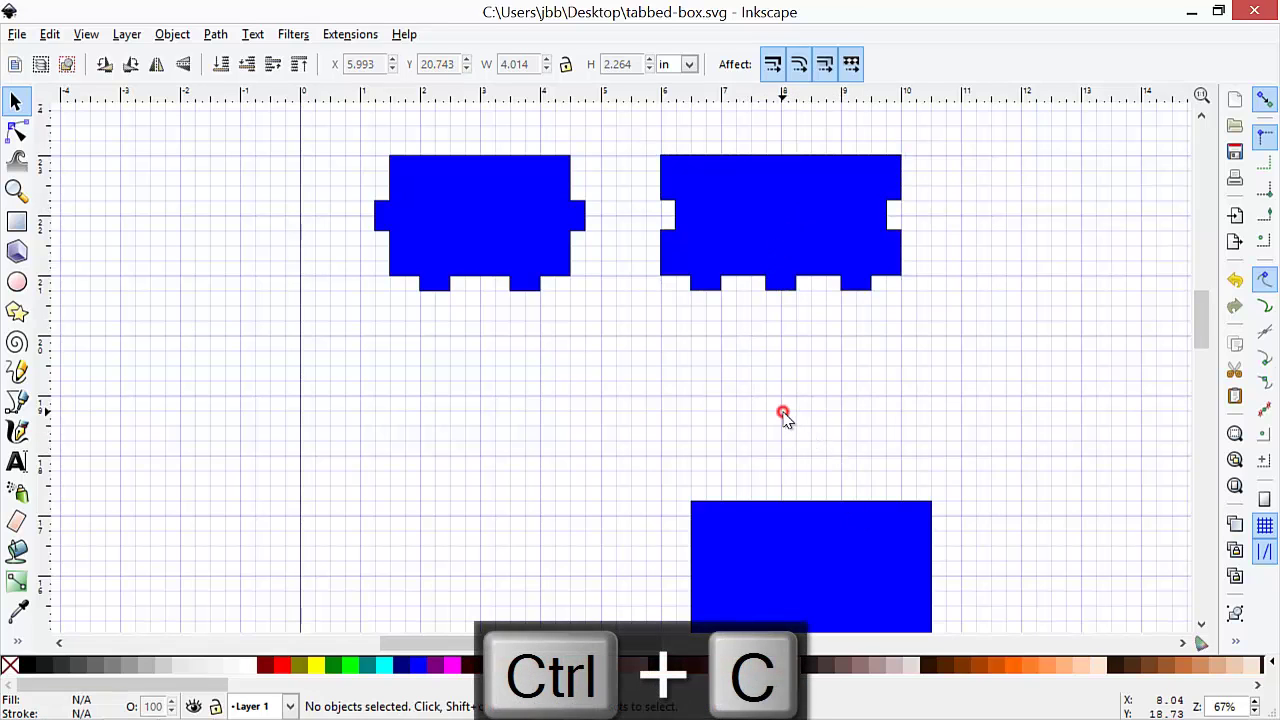
{"action": "key", "text": "ctrl"}
{"action": "key", "text": "ctrl+v"}
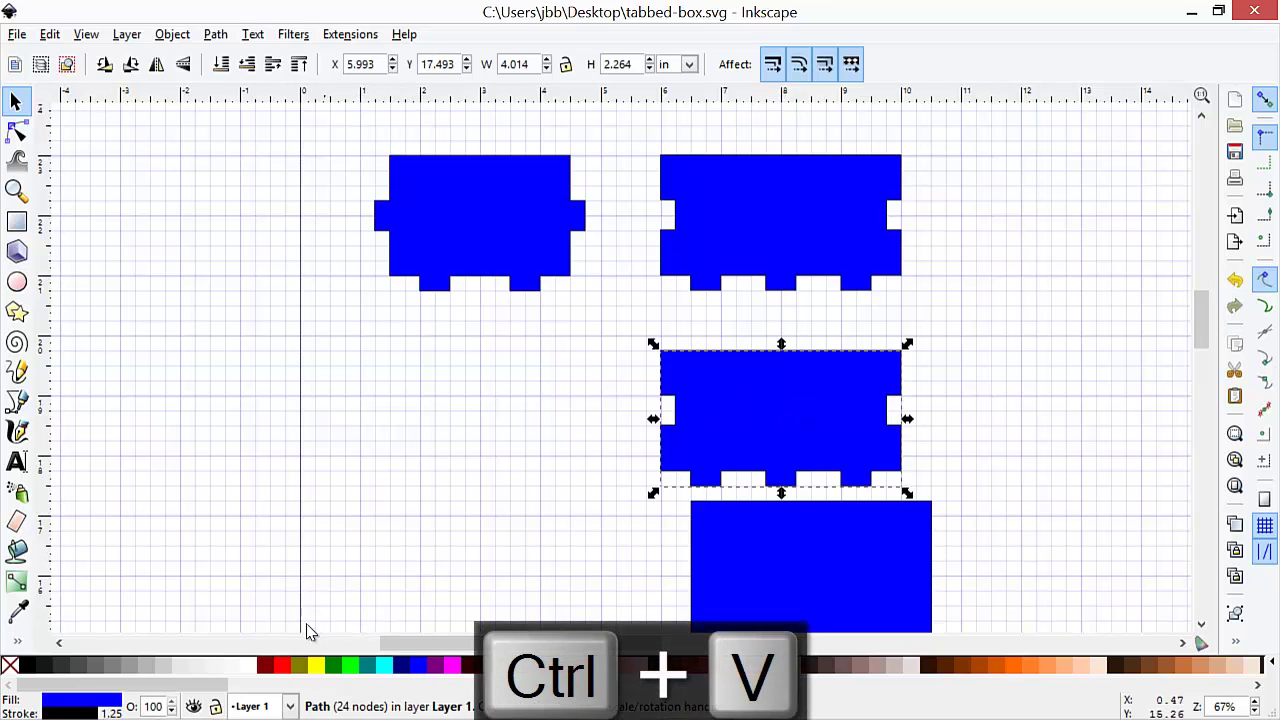
{"action": "left_click", "coordinate": [282, 666]}
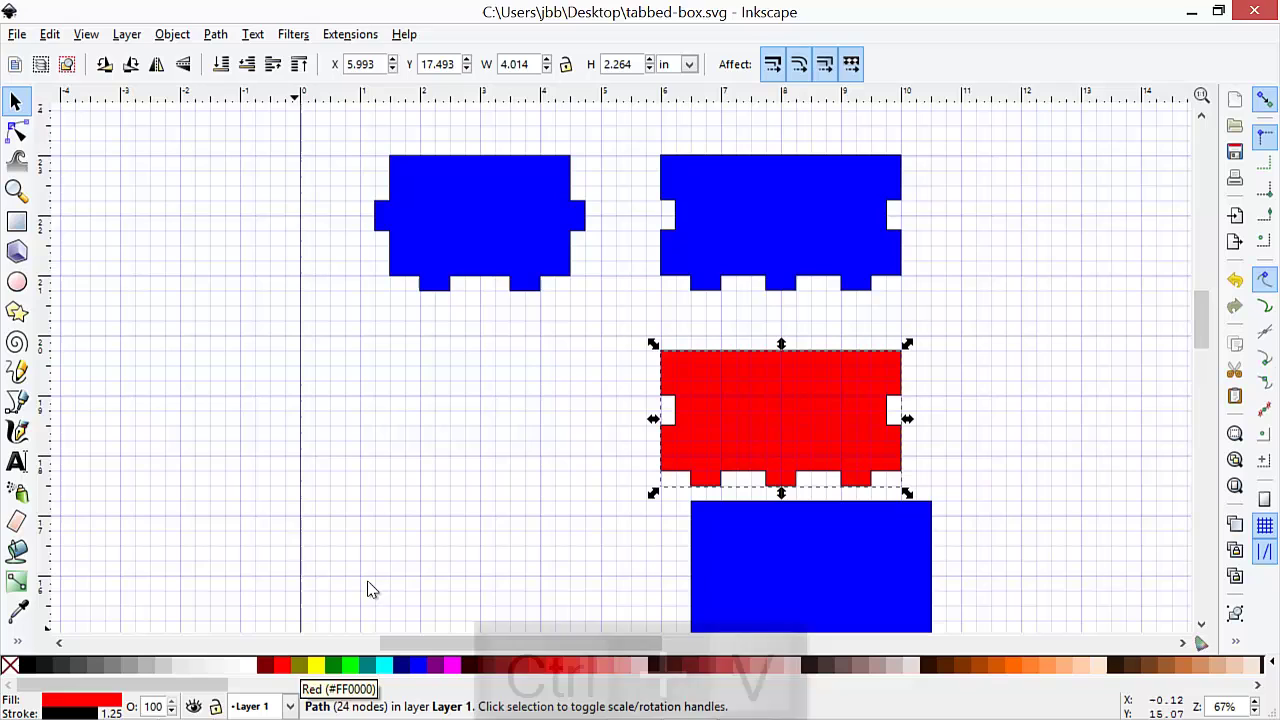
{"action": "left_click", "coordinate": [833, 410]}
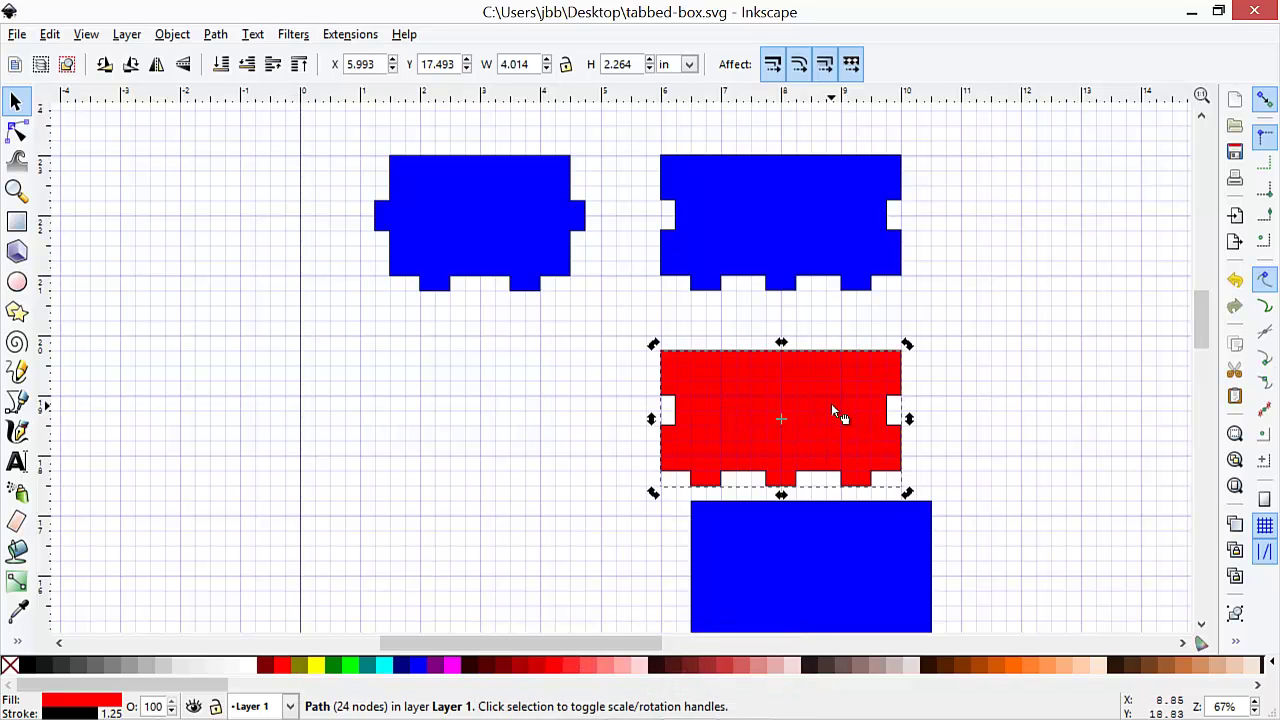
{"action": "left_click", "coordinate": [832, 408]}
Paste a second red copy flipped vertically, and snap the first onto the rectangle's top edge.
{"action": "key", "text": "ctrl+c"}
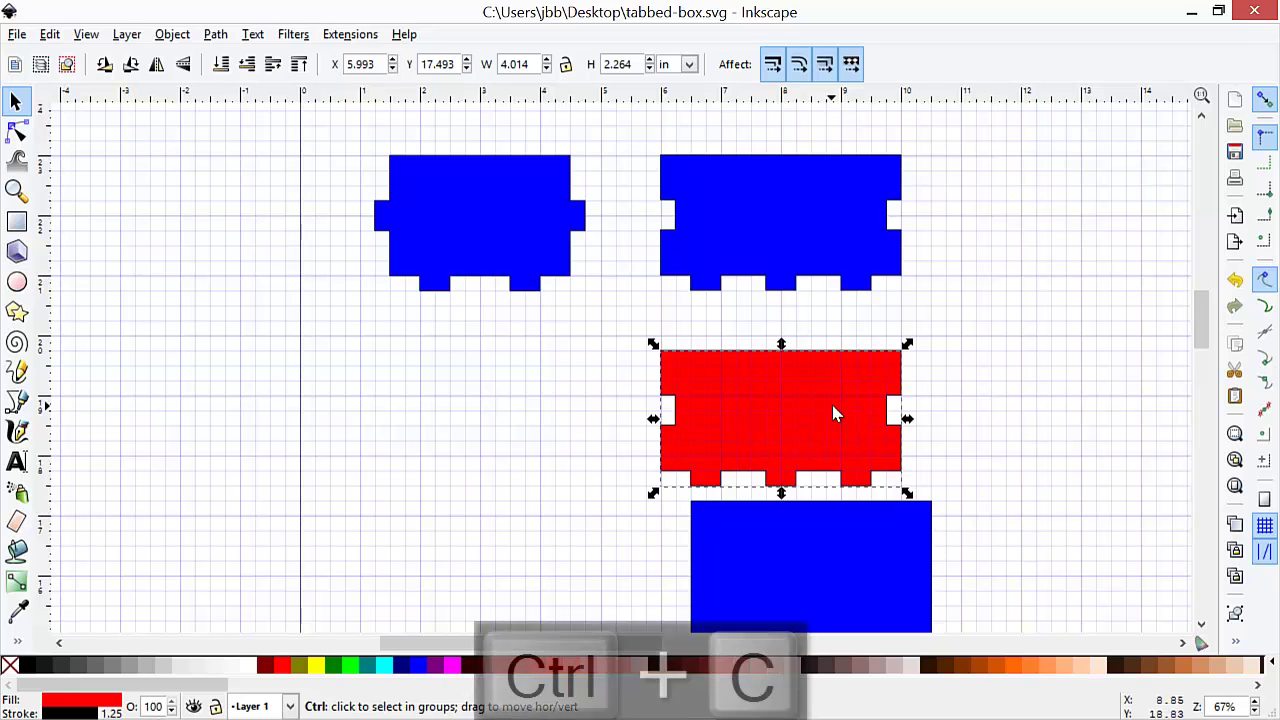
{"action": "left_click", "coordinate": [405, 428]}
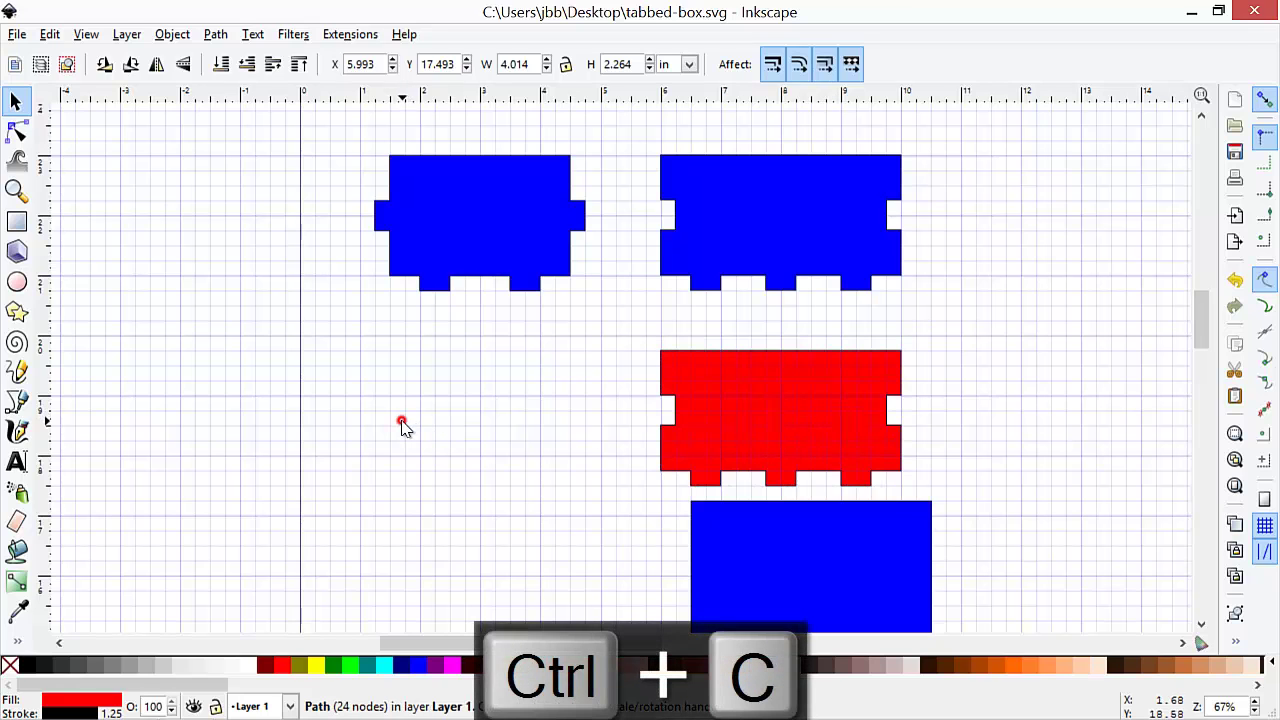
{"action": "key", "text": "ctrl+v"}
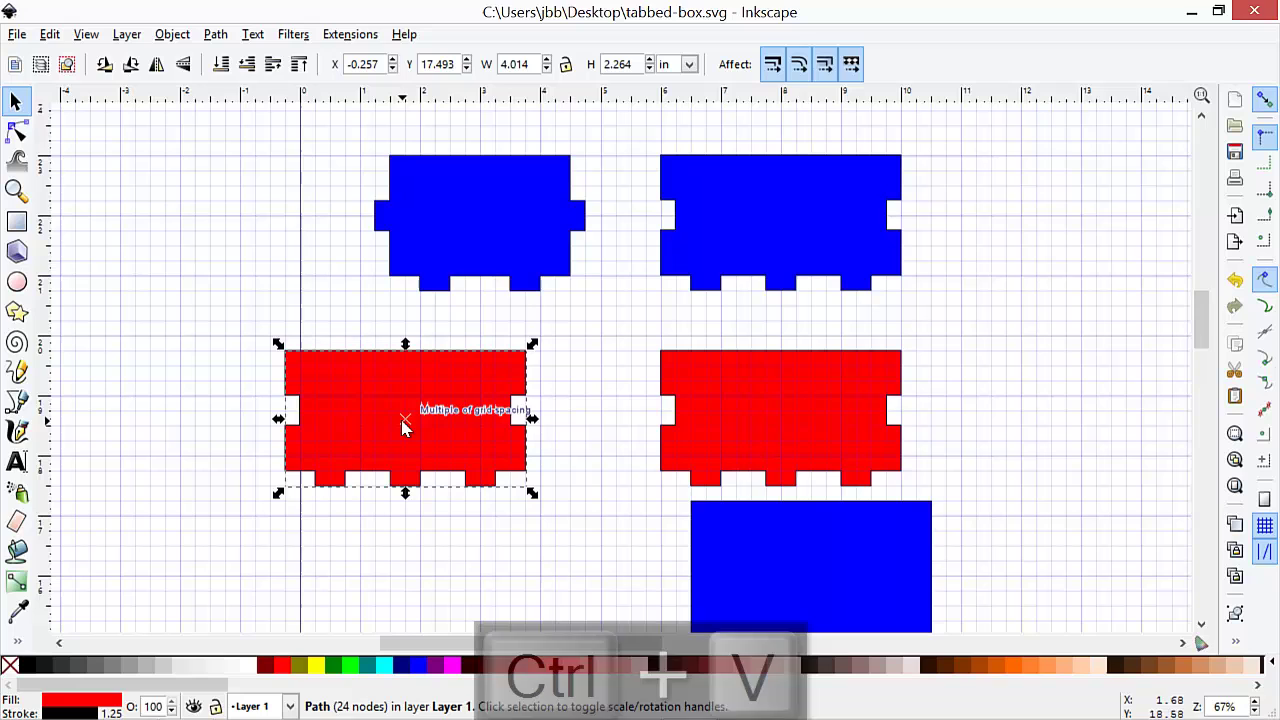
{"action": "left_click", "coordinate": [184, 66]}
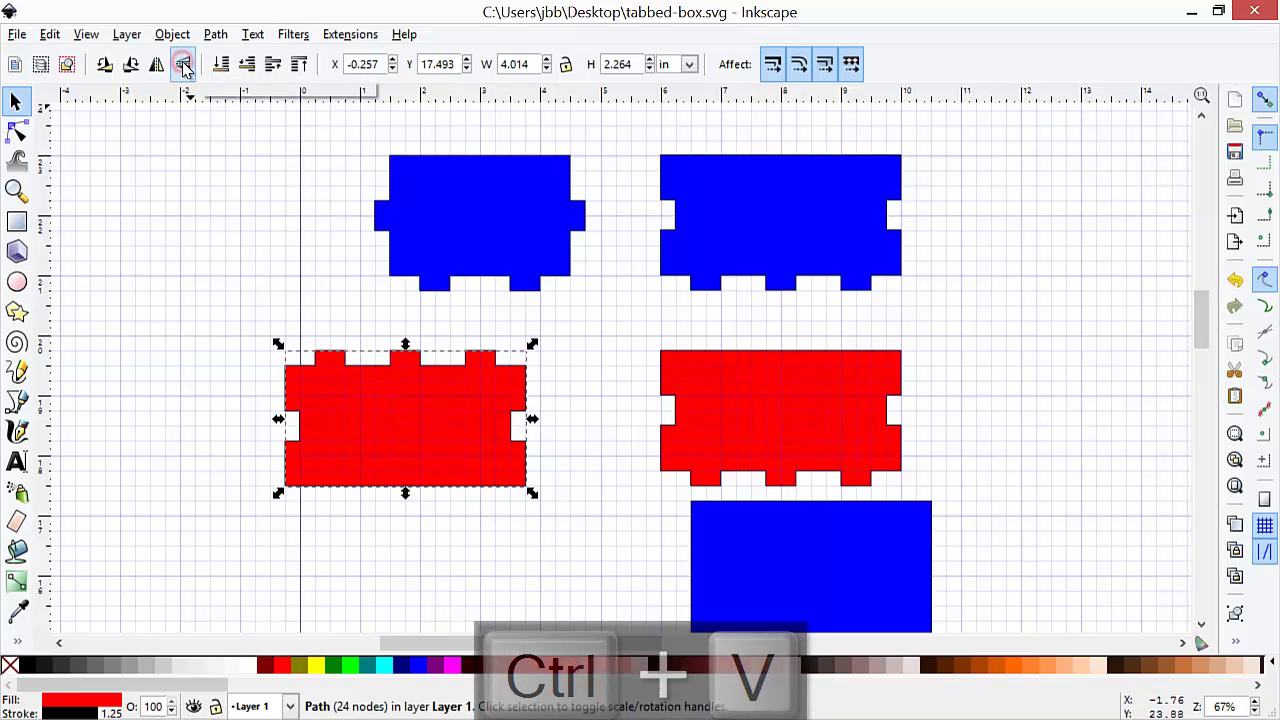
{"action": "left_click", "coordinate": [832, 405]}
{"action": "left_click_drag", "start_coordinate": [834, 405], "coordinate": [866, 432]}
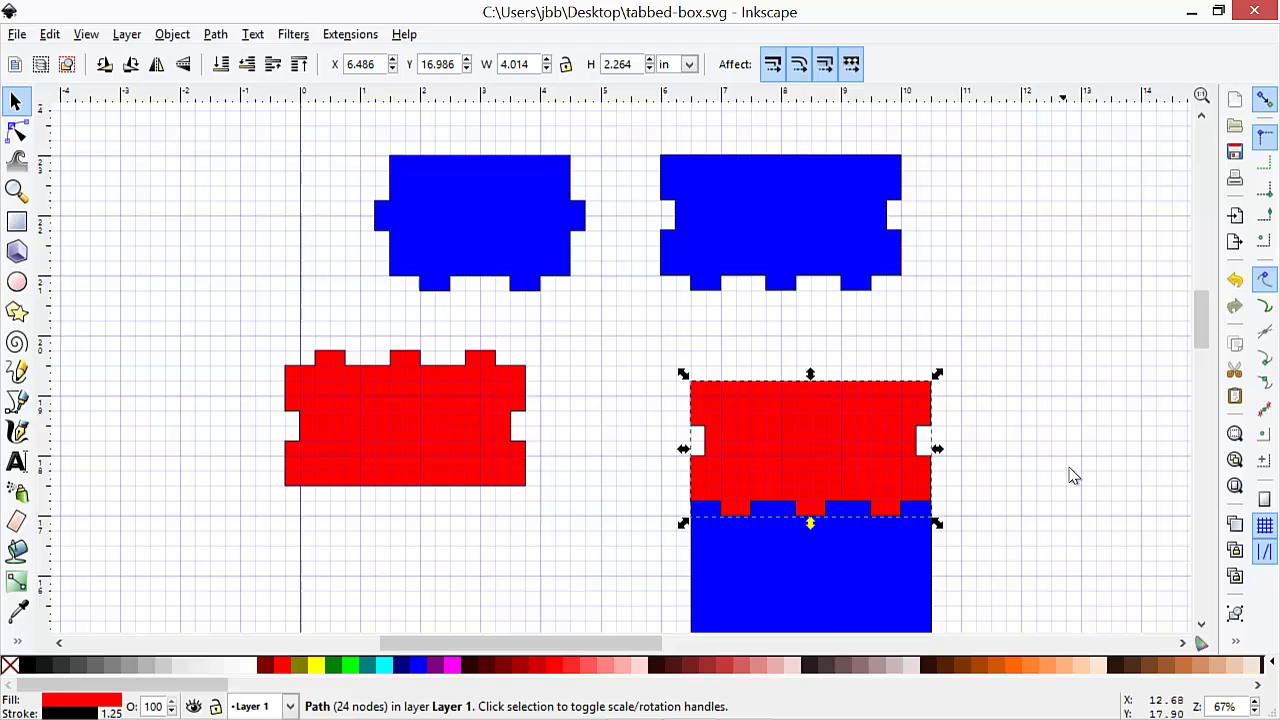
Subtract the red tabbed piece from the blue rectangle to slot its top edge.
{"action": "key", "text": "ctrl+Down"}
{"action": "key", "text": "ctrl+Down"}
{"action": "key", "text": "ctrl+Down"}
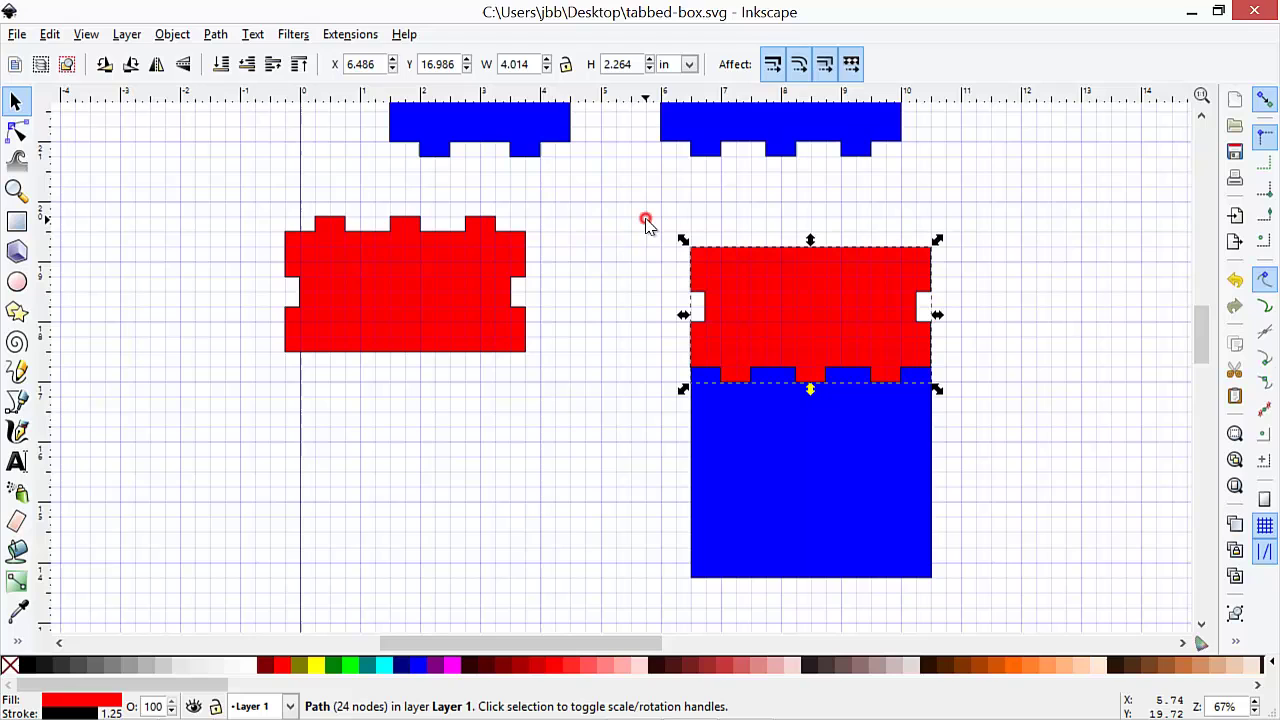
{"action": "left_click_drag", "start_coordinate": [645, 219], "coordinate": [978, 609]}
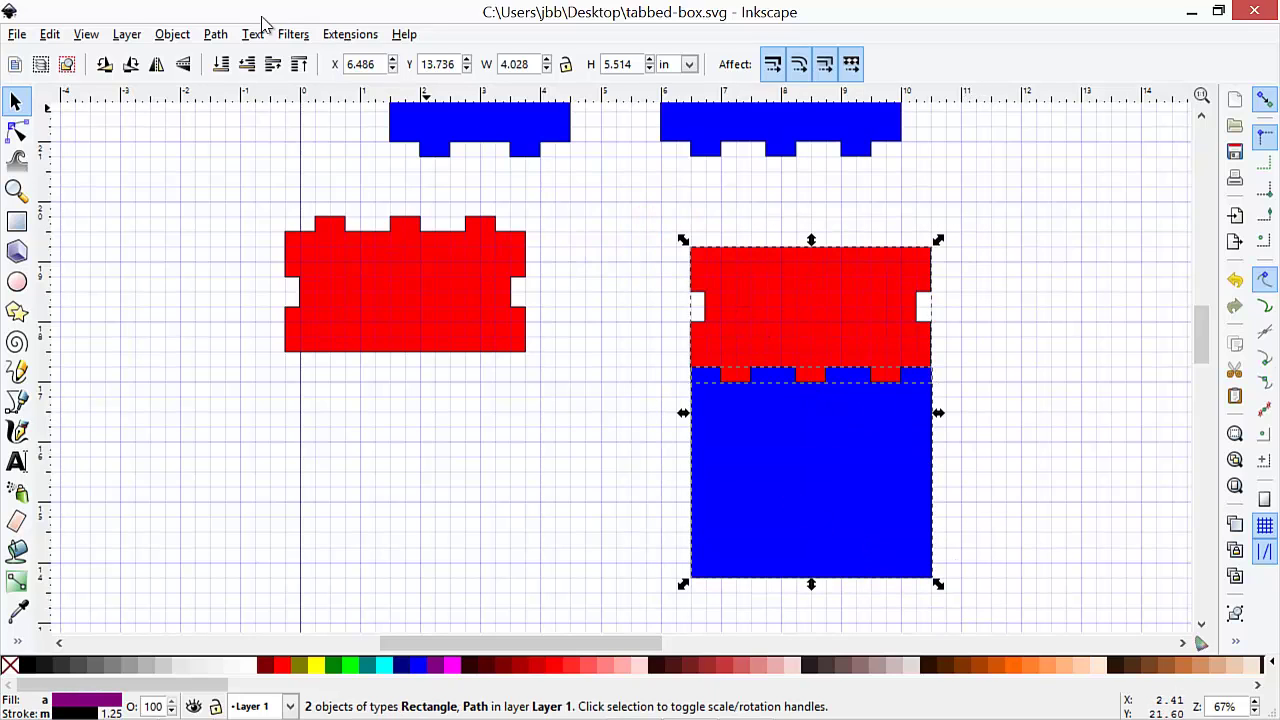
{"action": "left_click", "coordinate": [218, 36]}
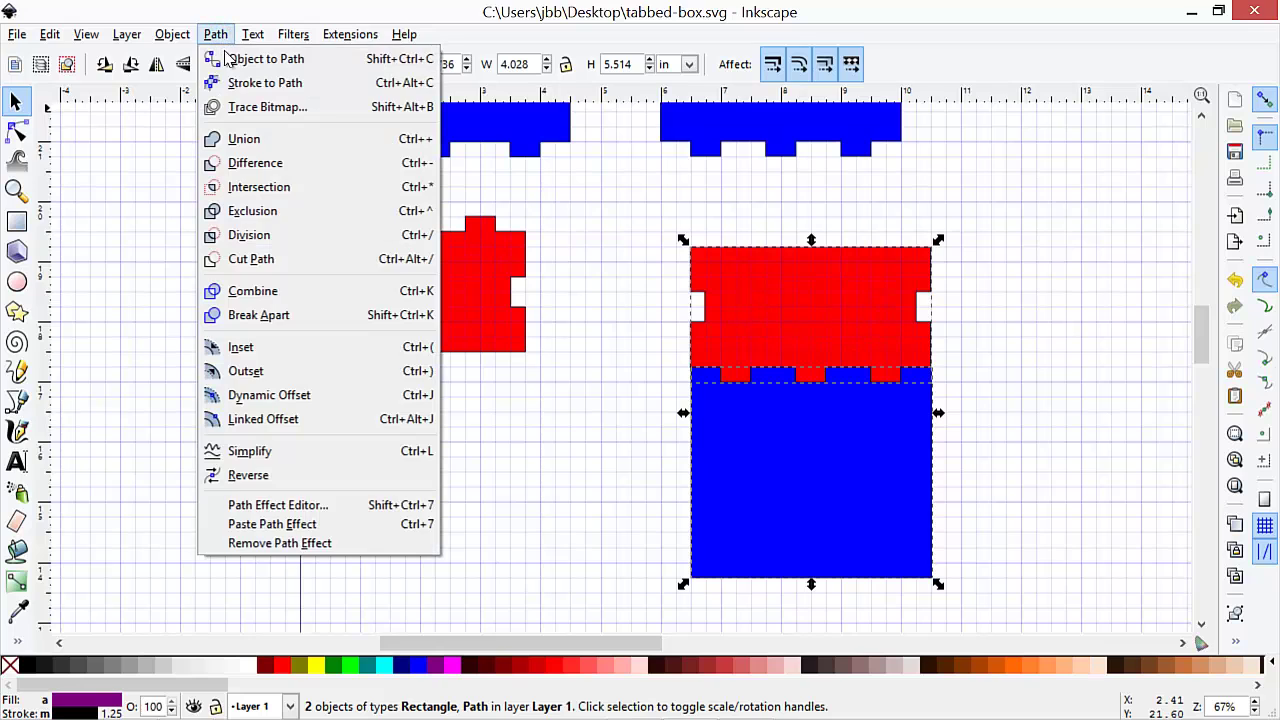
{"action": "left_click", "coordinate": [262, 170]}
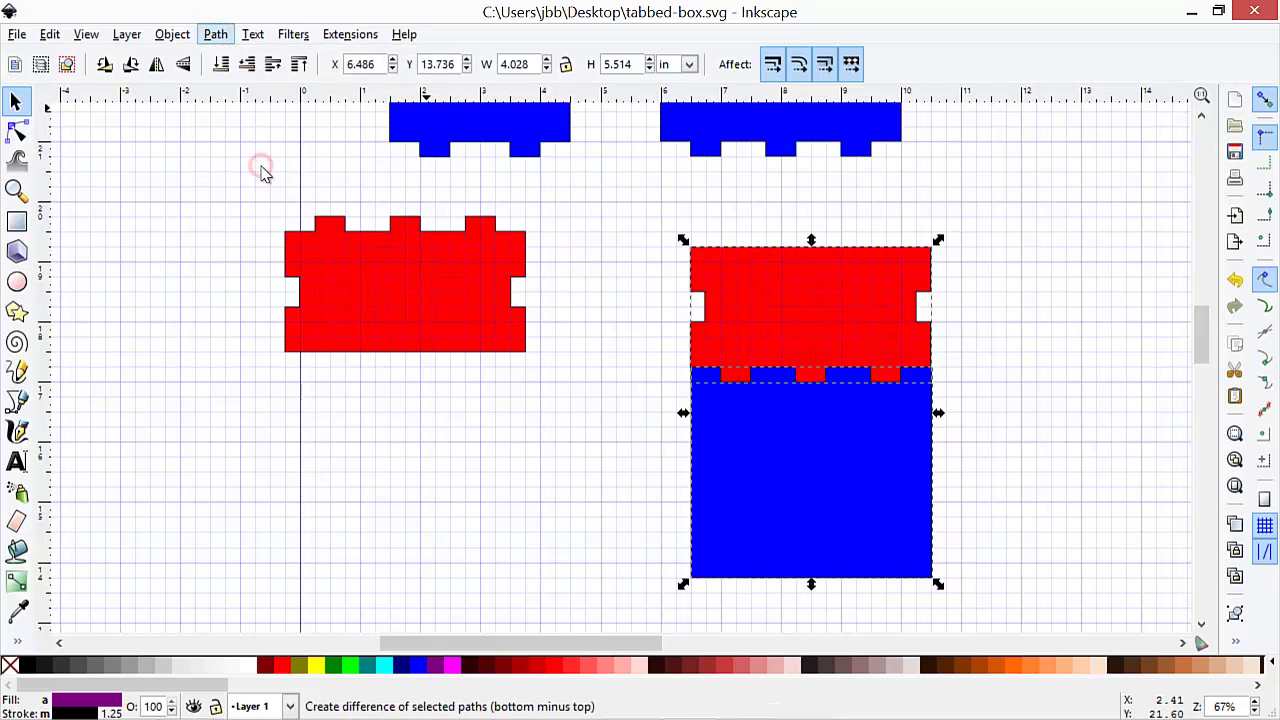
{"action": "left_click", "coordinate": [457, 421]}
Place the flipped red piece on the rectangle's bottom edge and subtract it with Path > Difference.
{"action": "key", "text": "ctrl"}
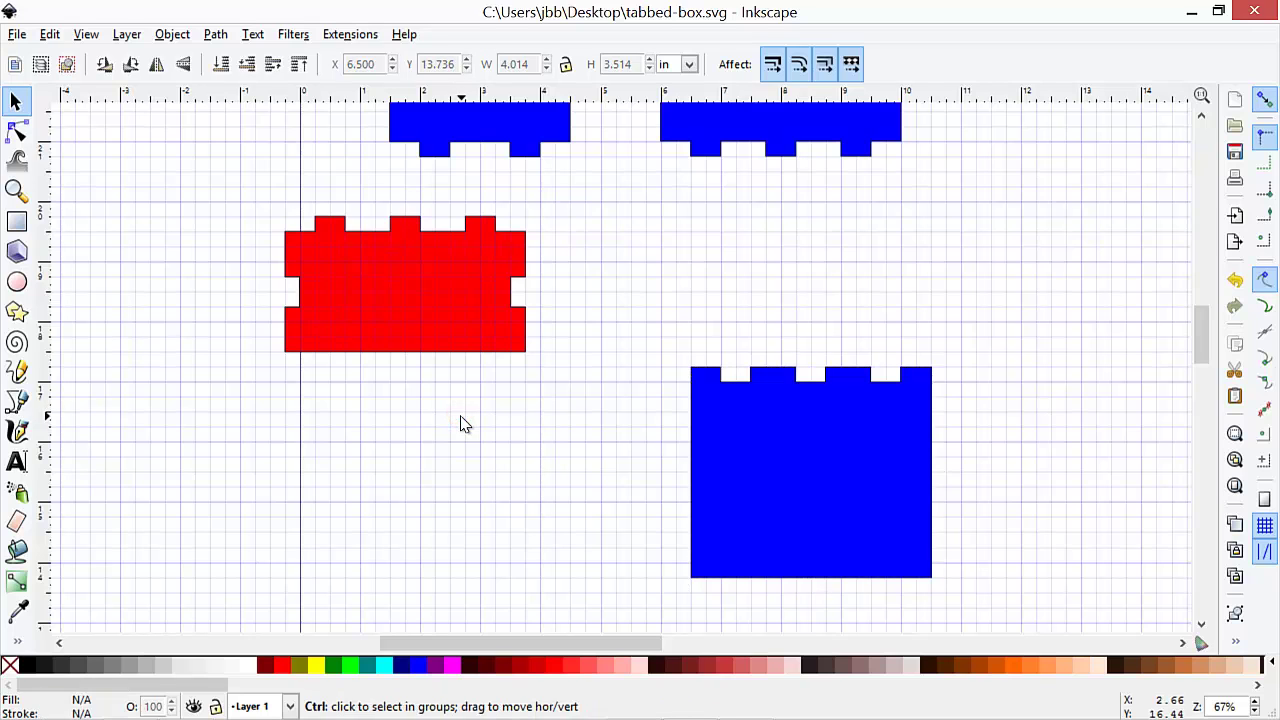
{"action": "scroll", "coordinate": [463, 424], "scroll_direction": "down", "scroll_amount": 3}
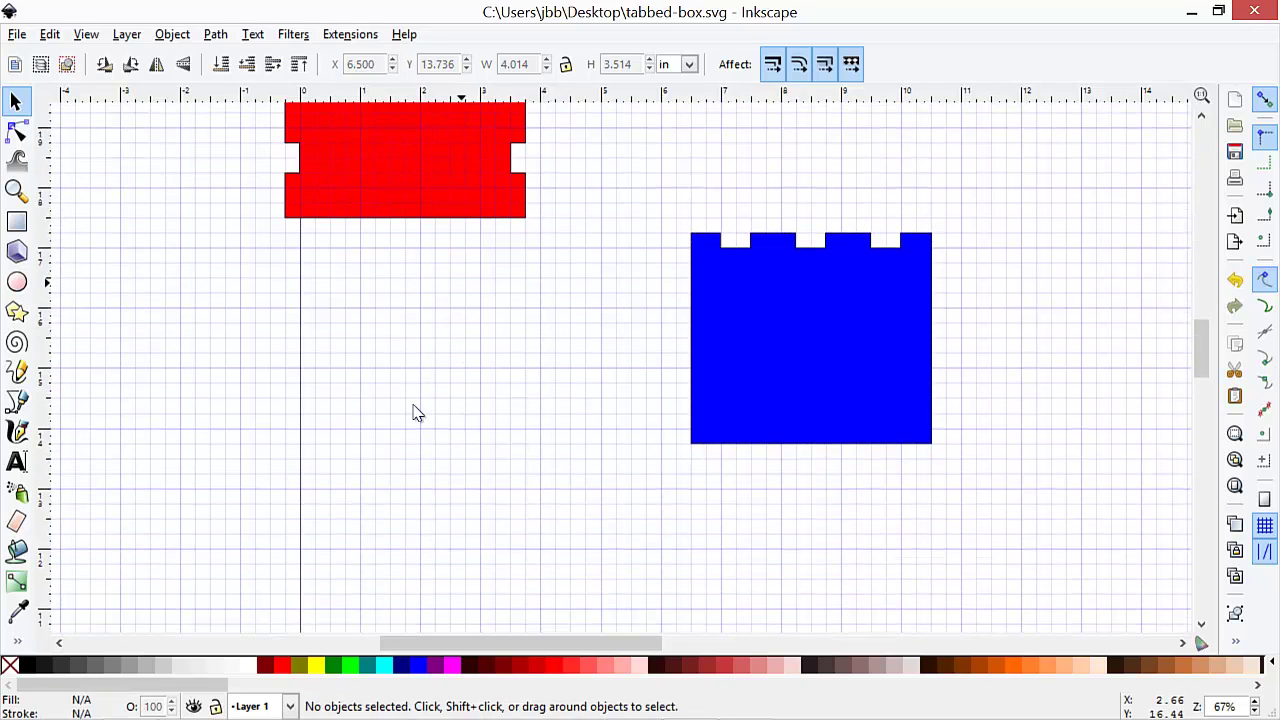
{"action": "left_click_drag", "start_coordinate": [408, 170], "coordinate": [856, 528]}
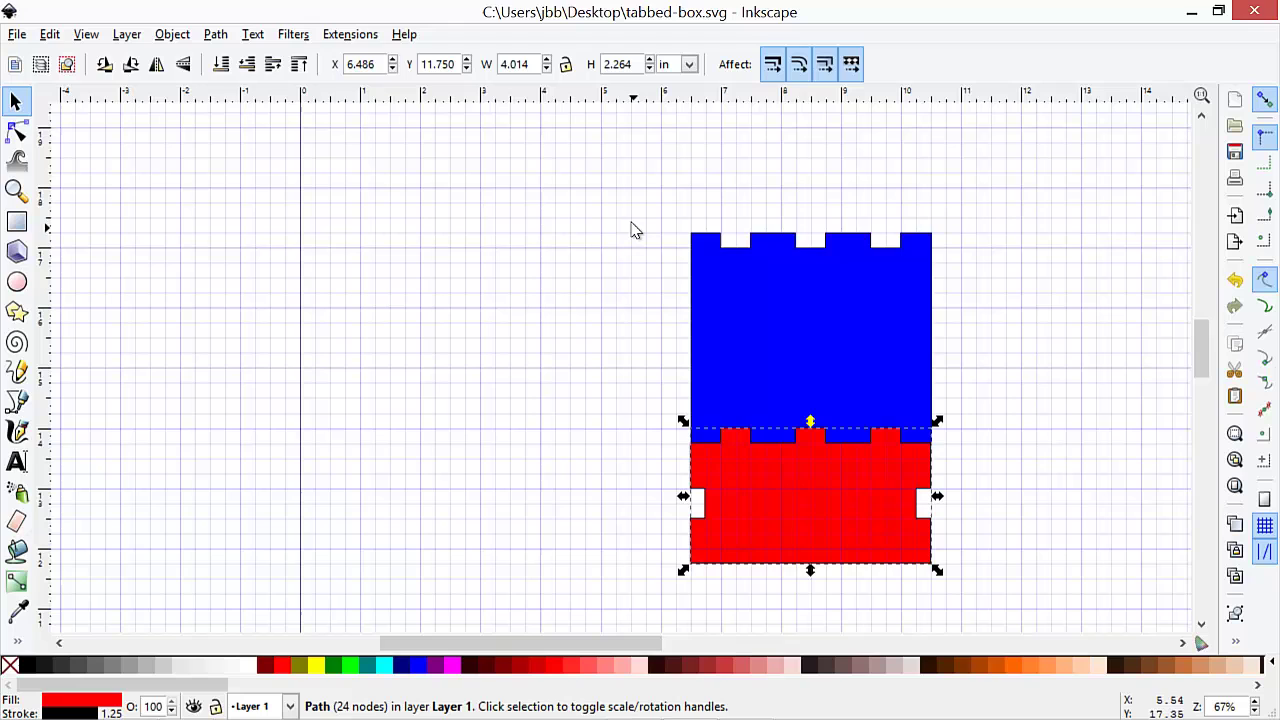
{"action": "left_click_drag", "start_coordinate": [629, 221], "coordinate": [1060, 620]}
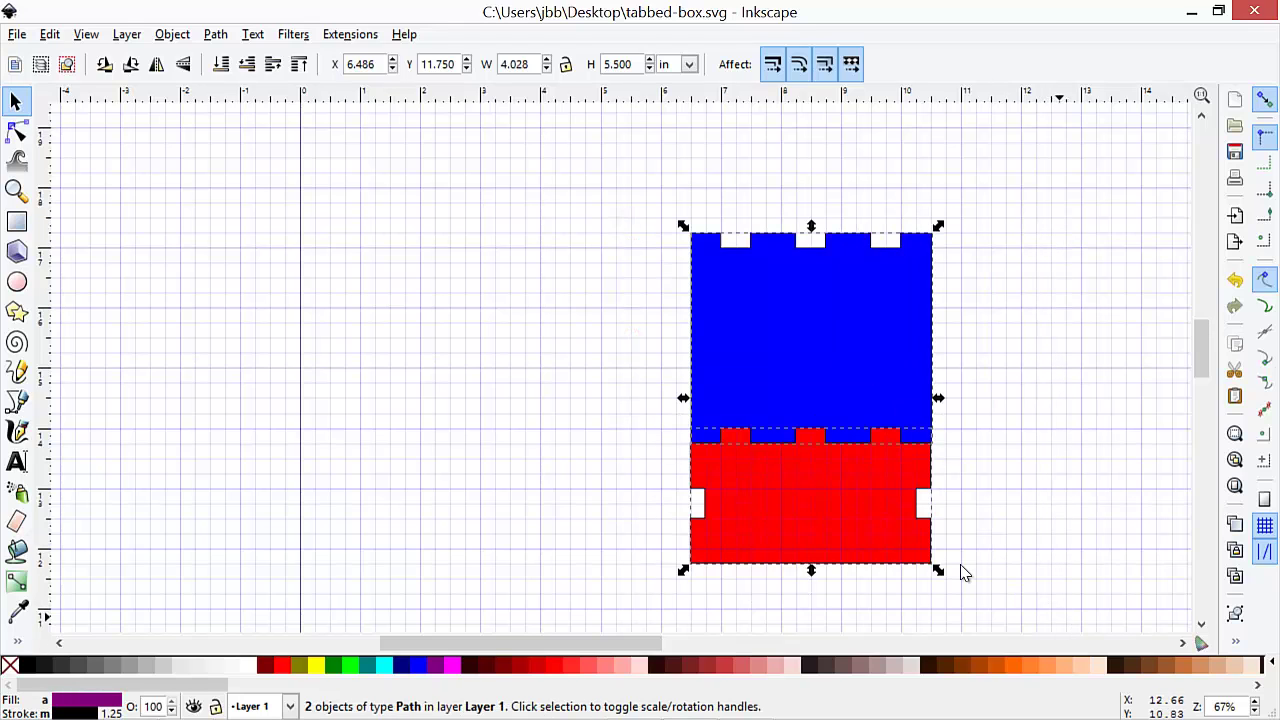
{"action": "left_click", "coordinate": [216, 34]}
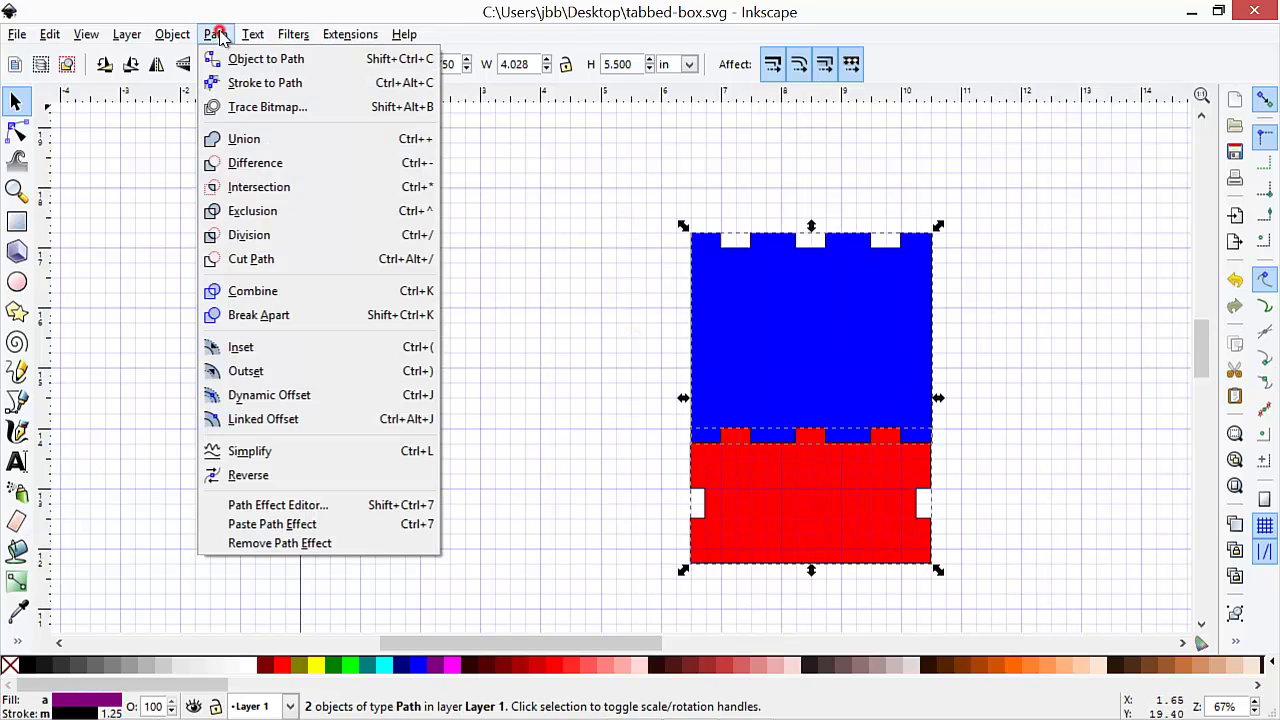
{"action": "left_click", "coordinate": [268, 162]}
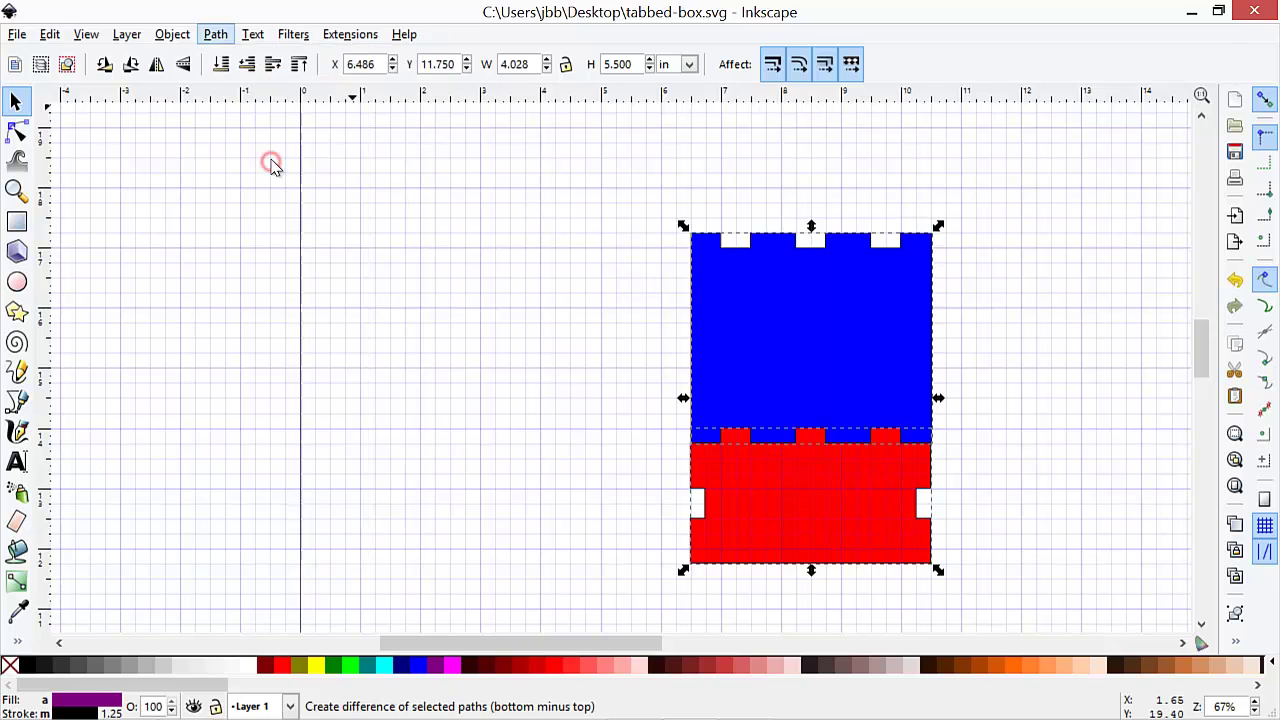
{"action": "left_click", "coordinate": [391, 366]}
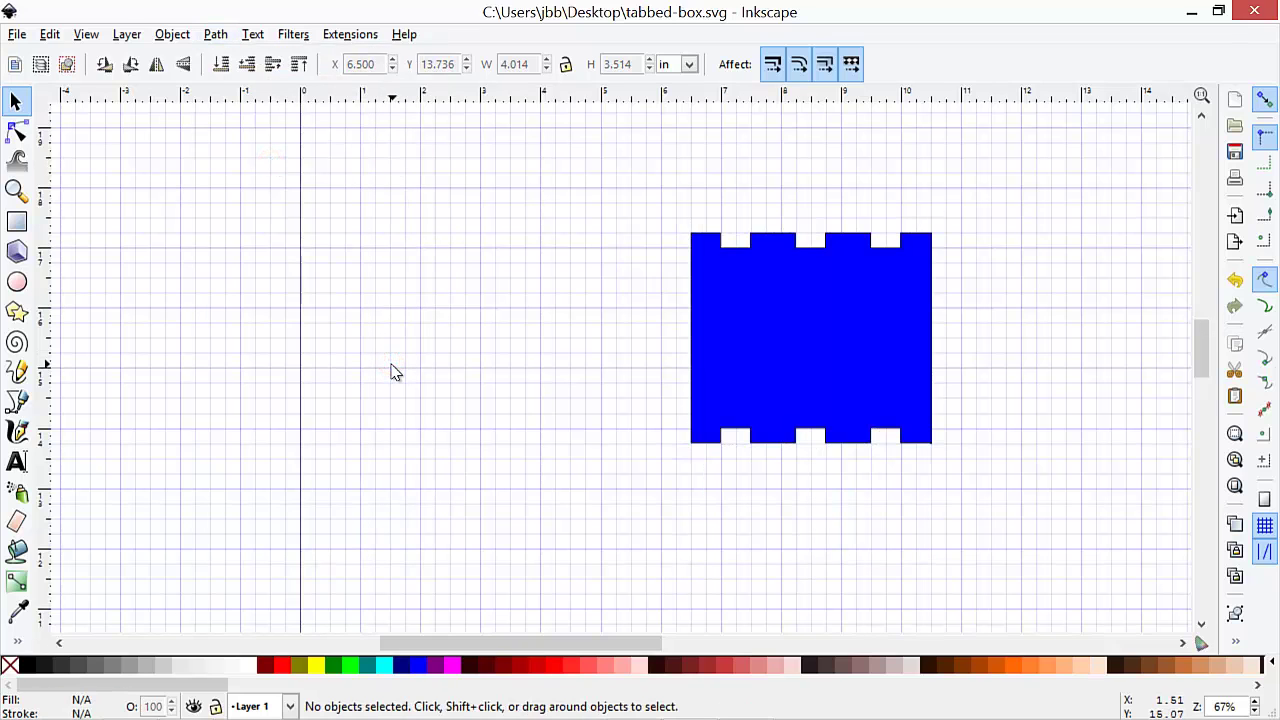
{"action": "scroll", "coordinate": [393, 372], "scroll_direction": "up", "scroll_amount": 5}
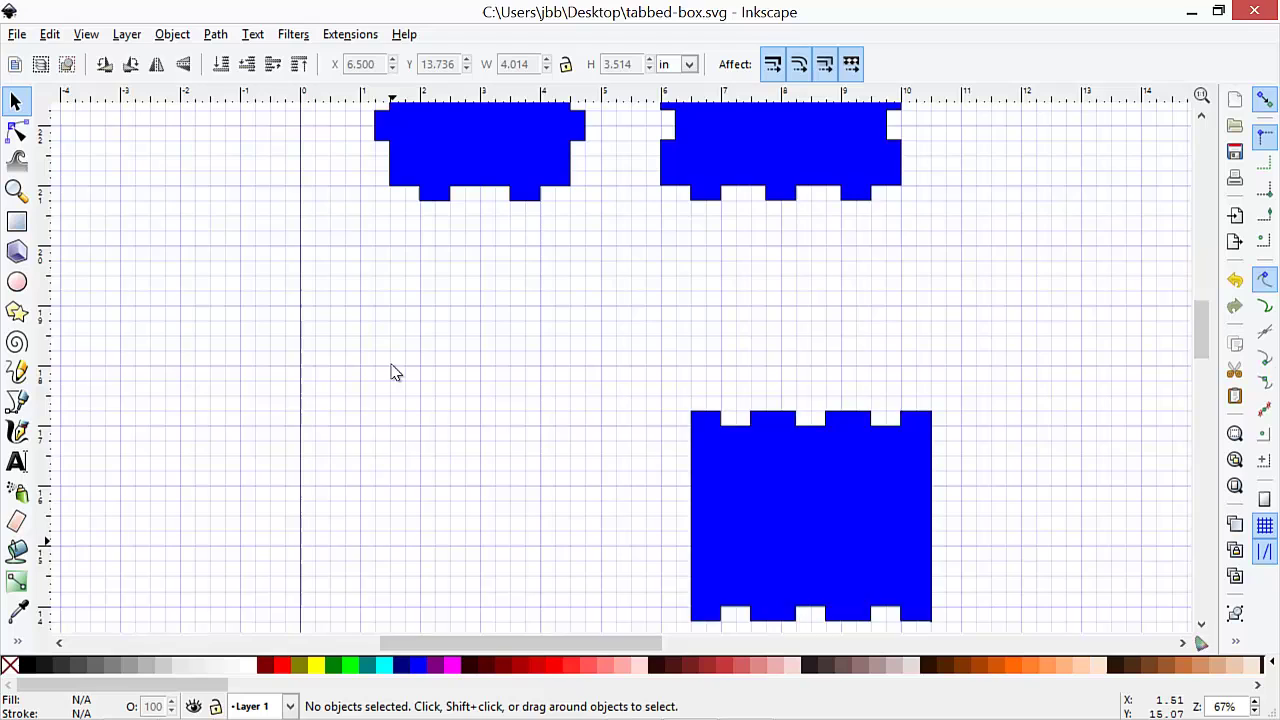
Paste a copy of the small tabbed piece, fill it red, and rotate it 90° counter-clockwise.
{"action": "scroll", "coordinate": [393, 372], "scroll_direction": "up", "scroll_amount": 1}
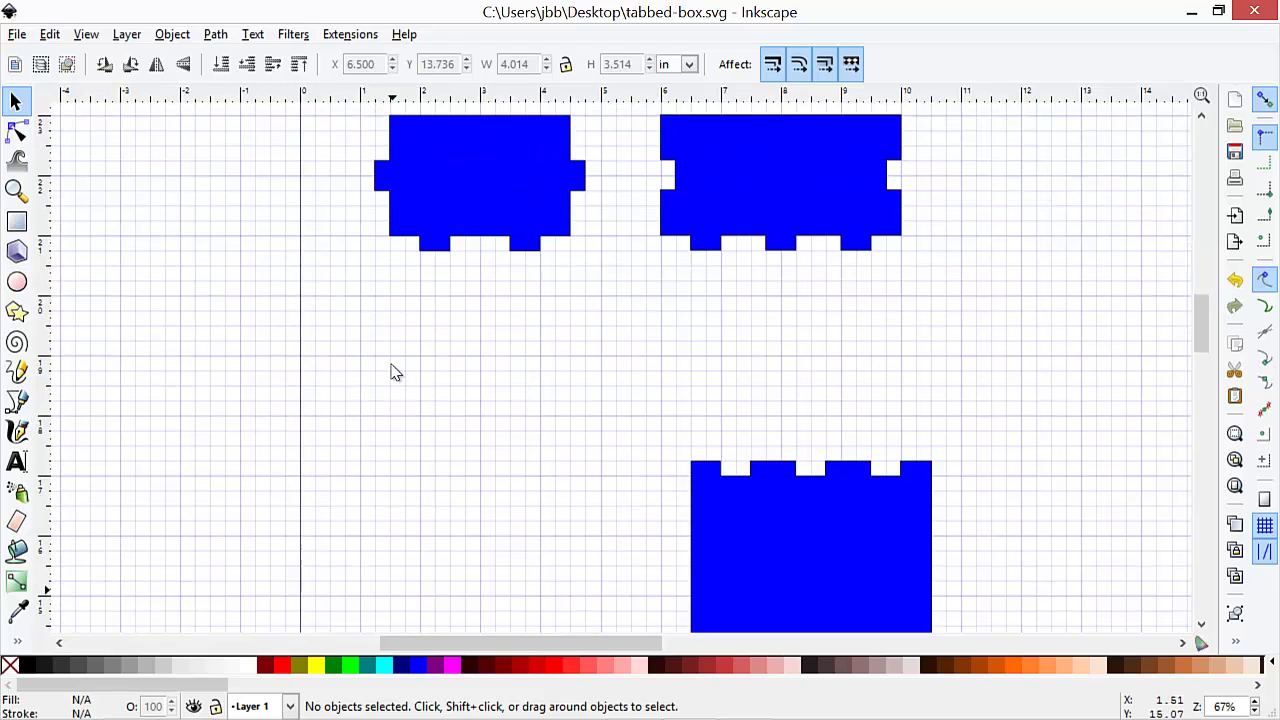
{"action": "left_click", "coordinate": [448, 220]}
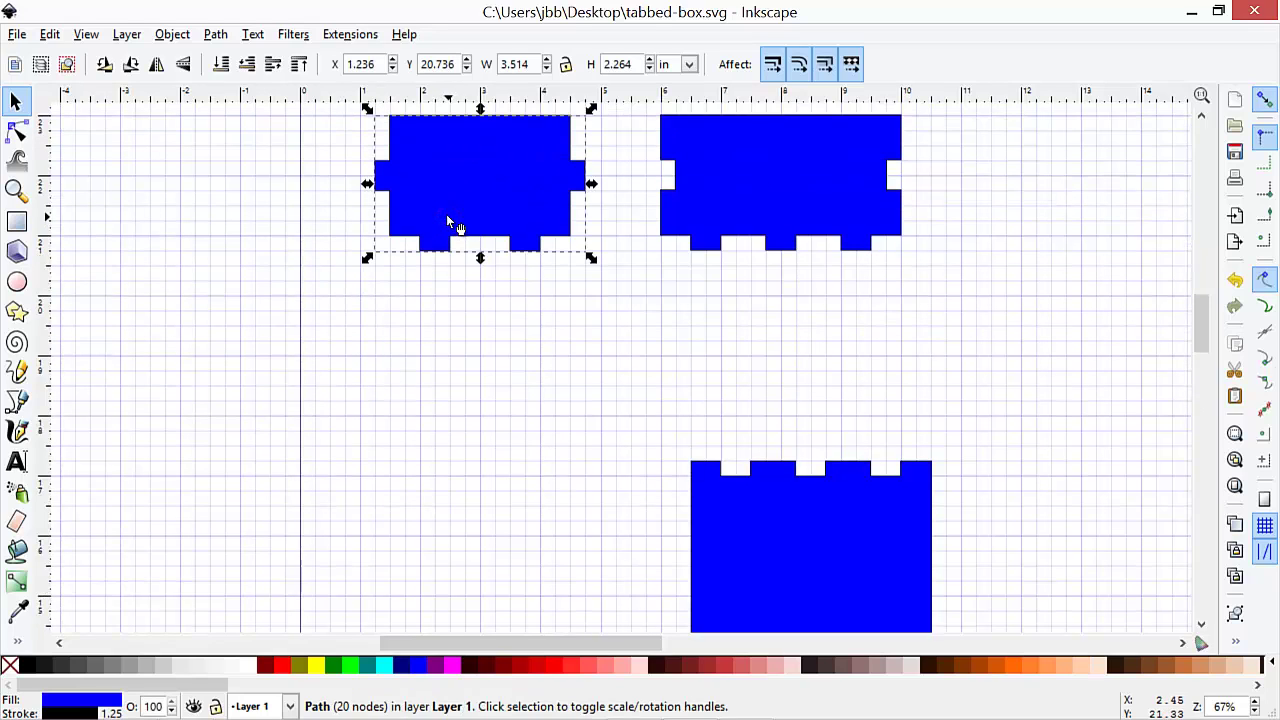
{"action": "key", "text": "ctrl+c"}
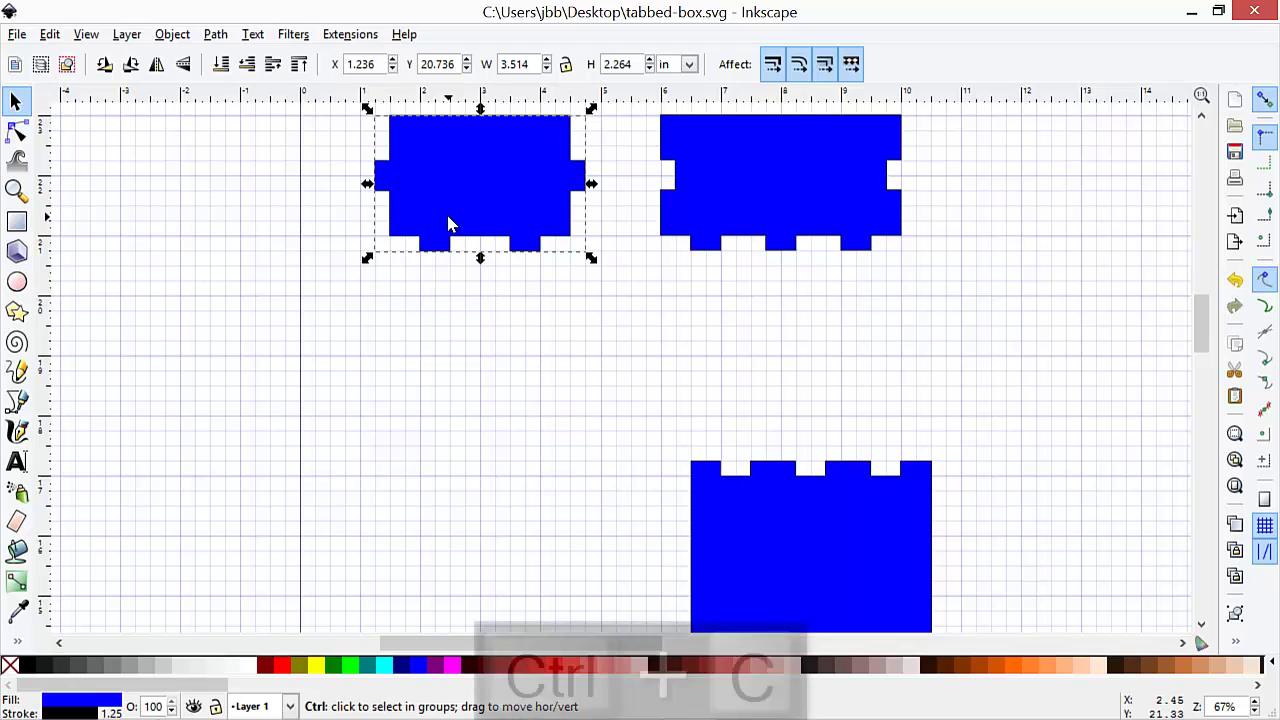
{"action": "left_click", "coordinate": [460, 535]}
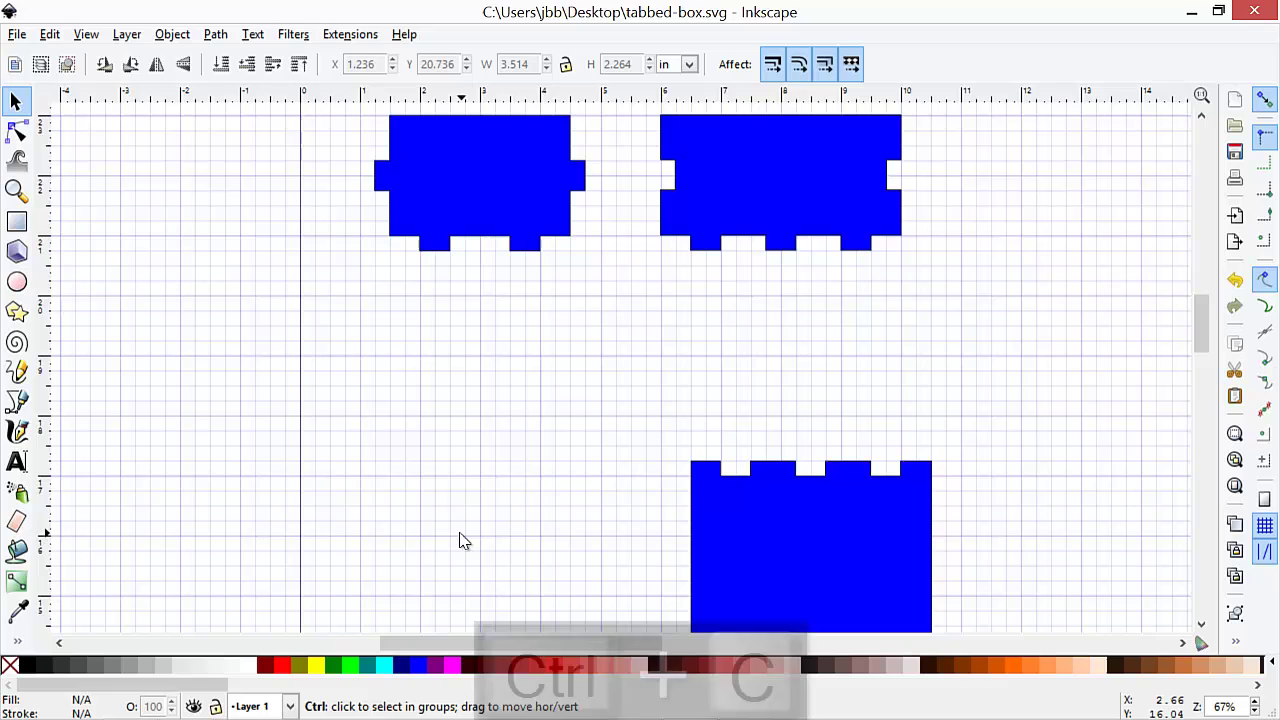
{"action": "key", "text": "ctrl+v"}
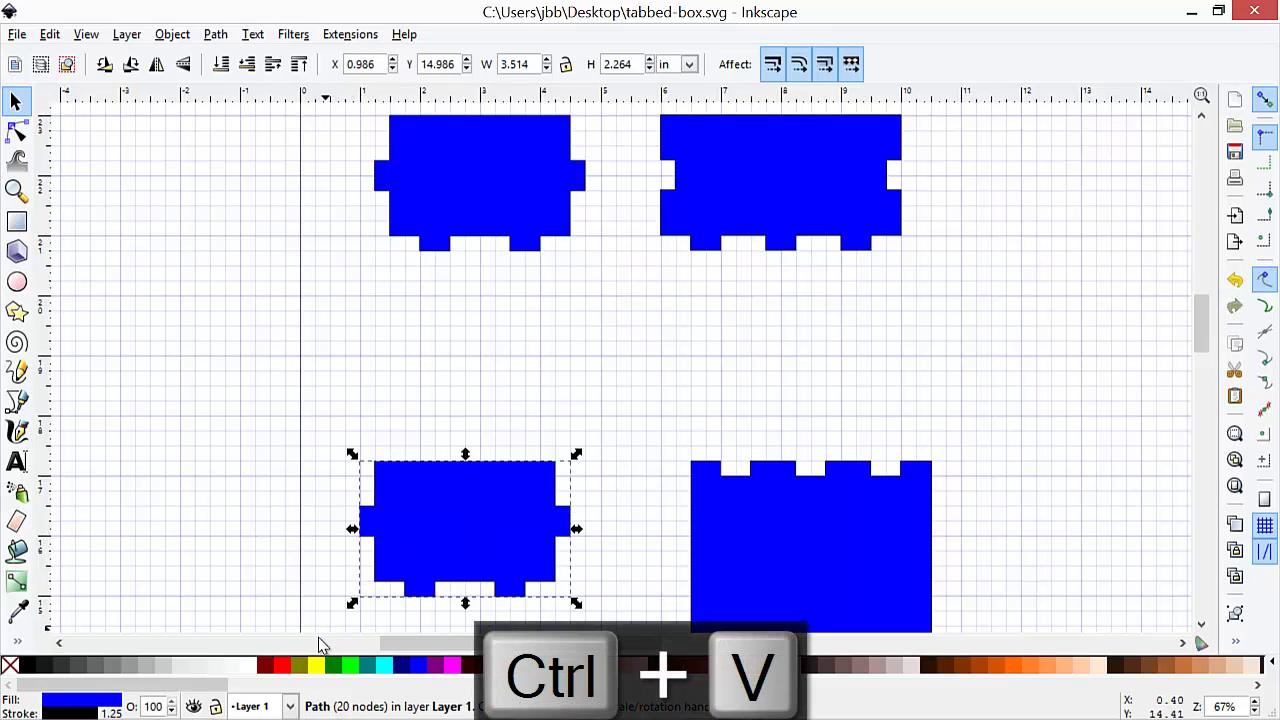
{"action": "left_click", "coordinate": [282, 668]}
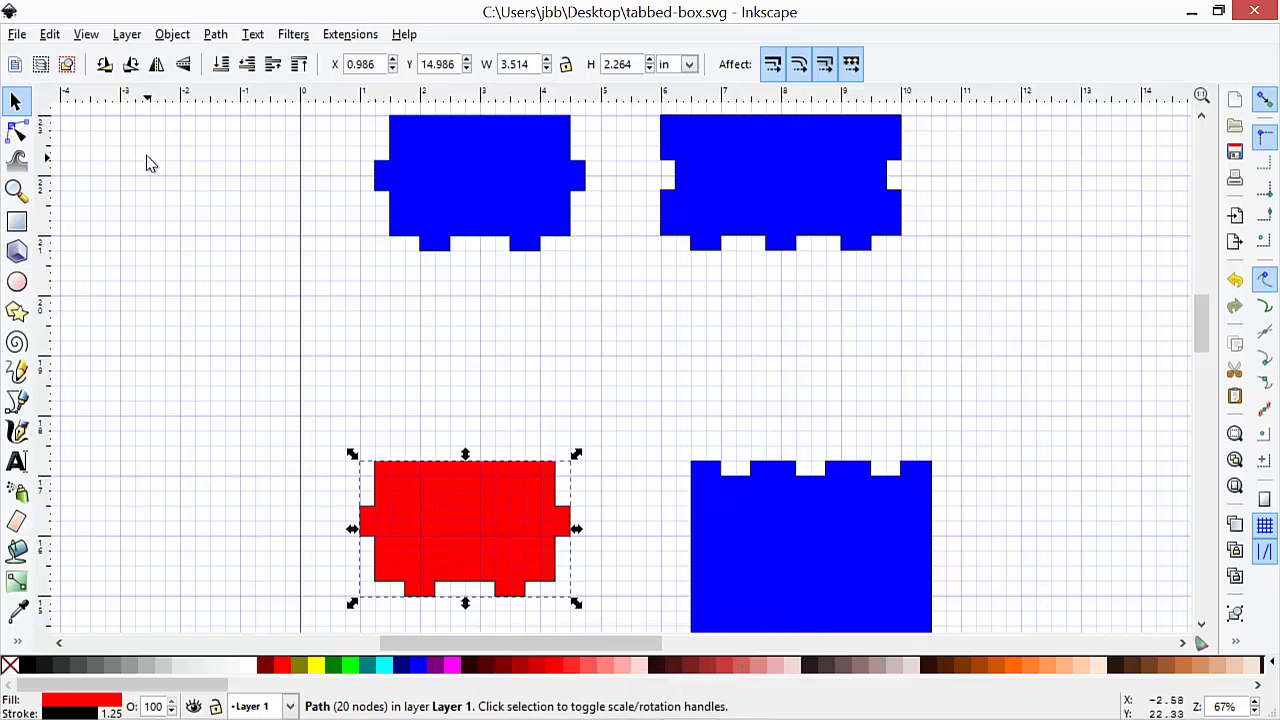
{"action": "left_click", "coordinate": [106, 66]}
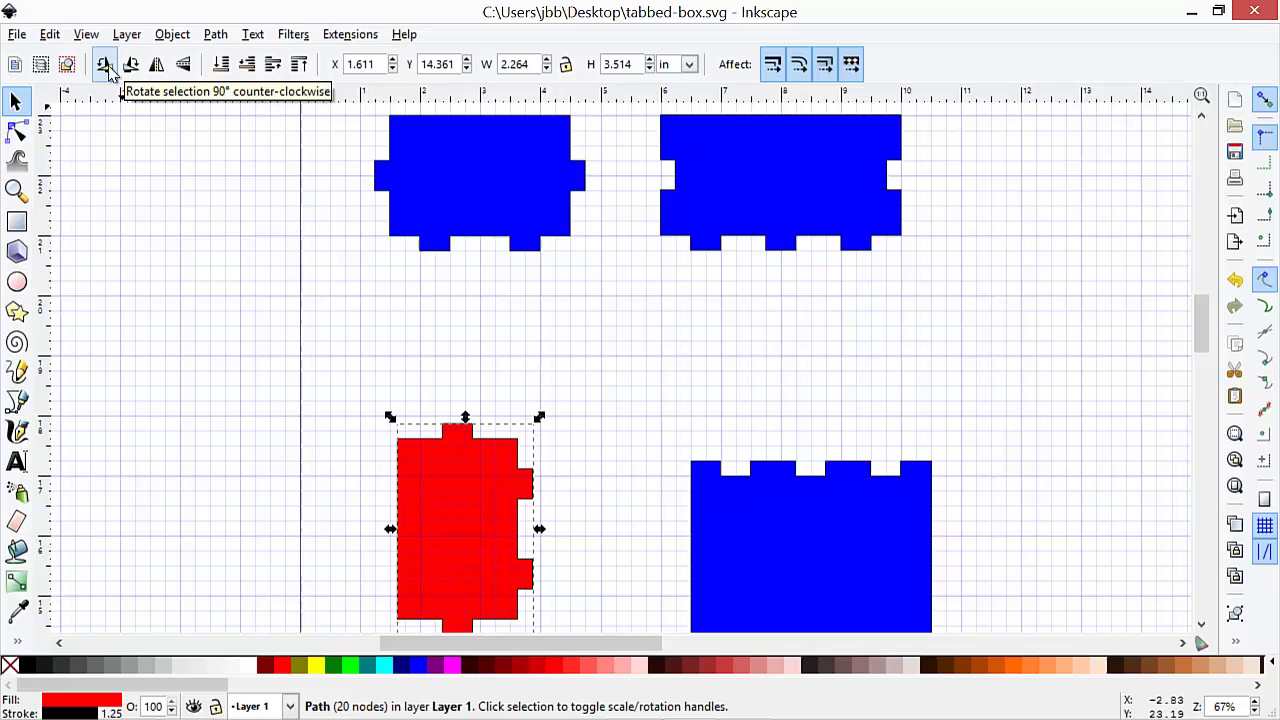
{"action": "left_click", "coordinate": [190, 247]}
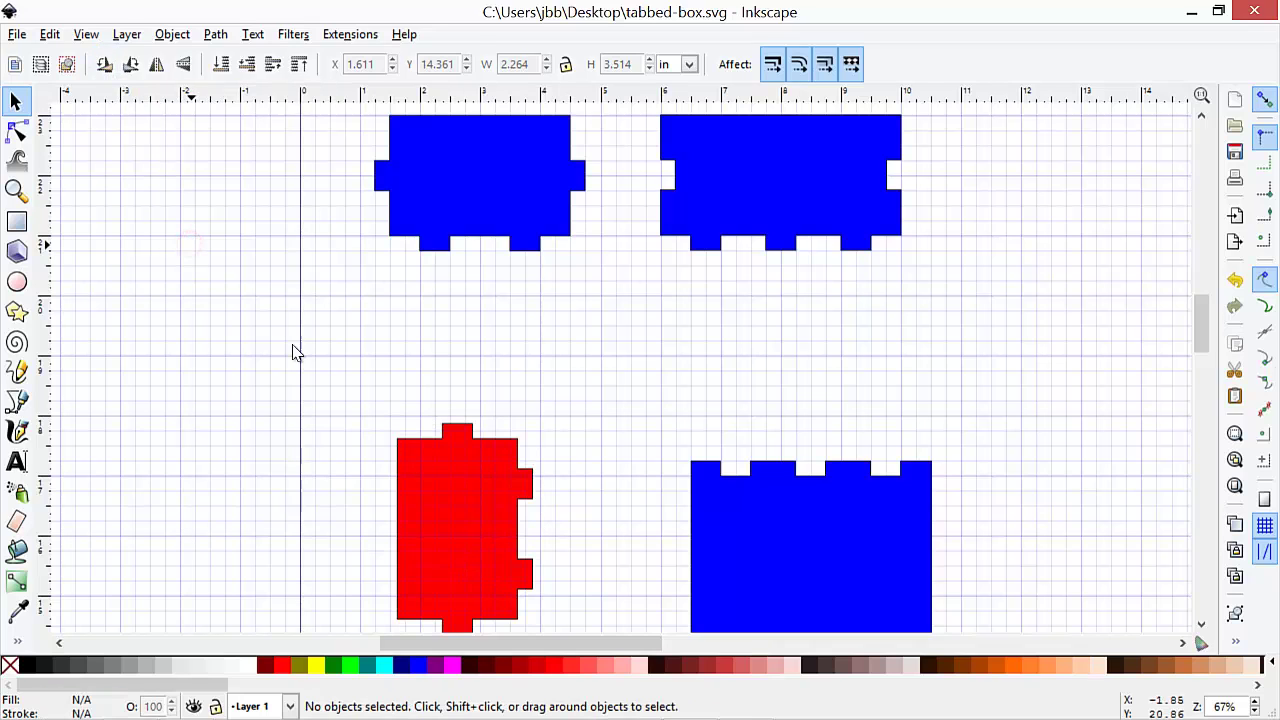
Paste a second red copy on the right and flip it horizontally so its tabs face left.
{"action": "left_click", "coordinate": [421, 460]}
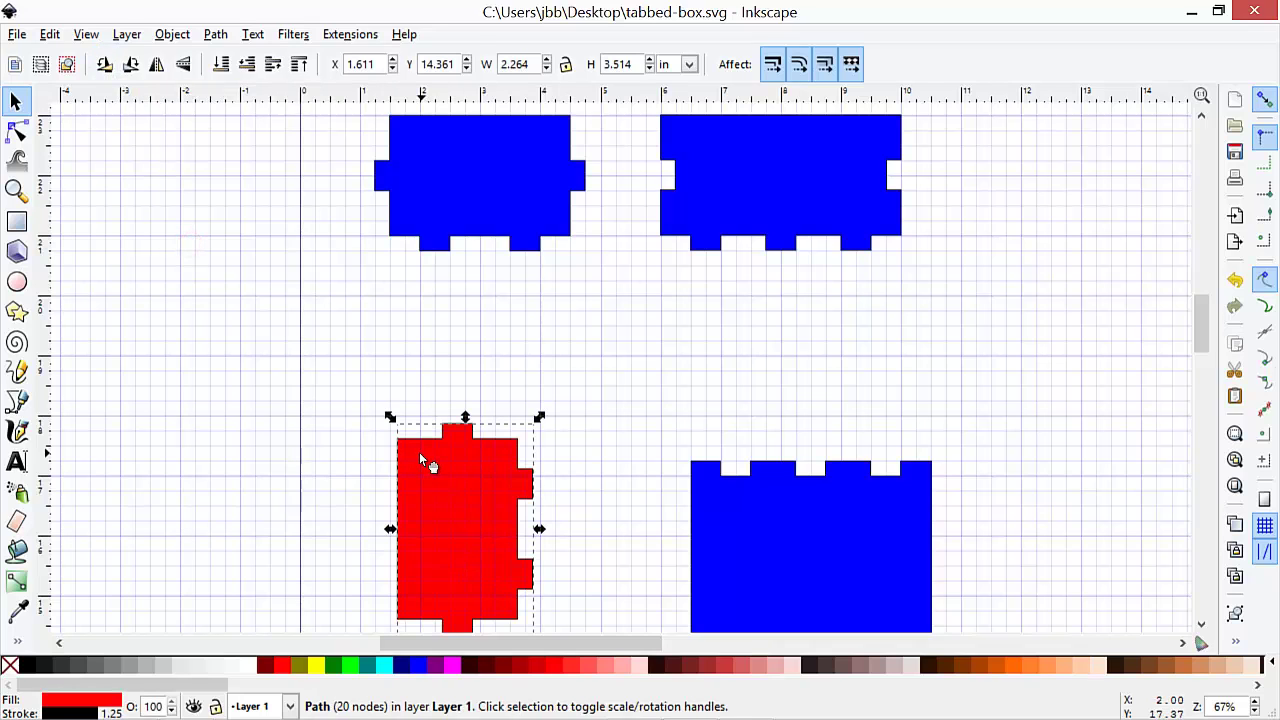
{"action": "key", "text": "ctrl+c"}
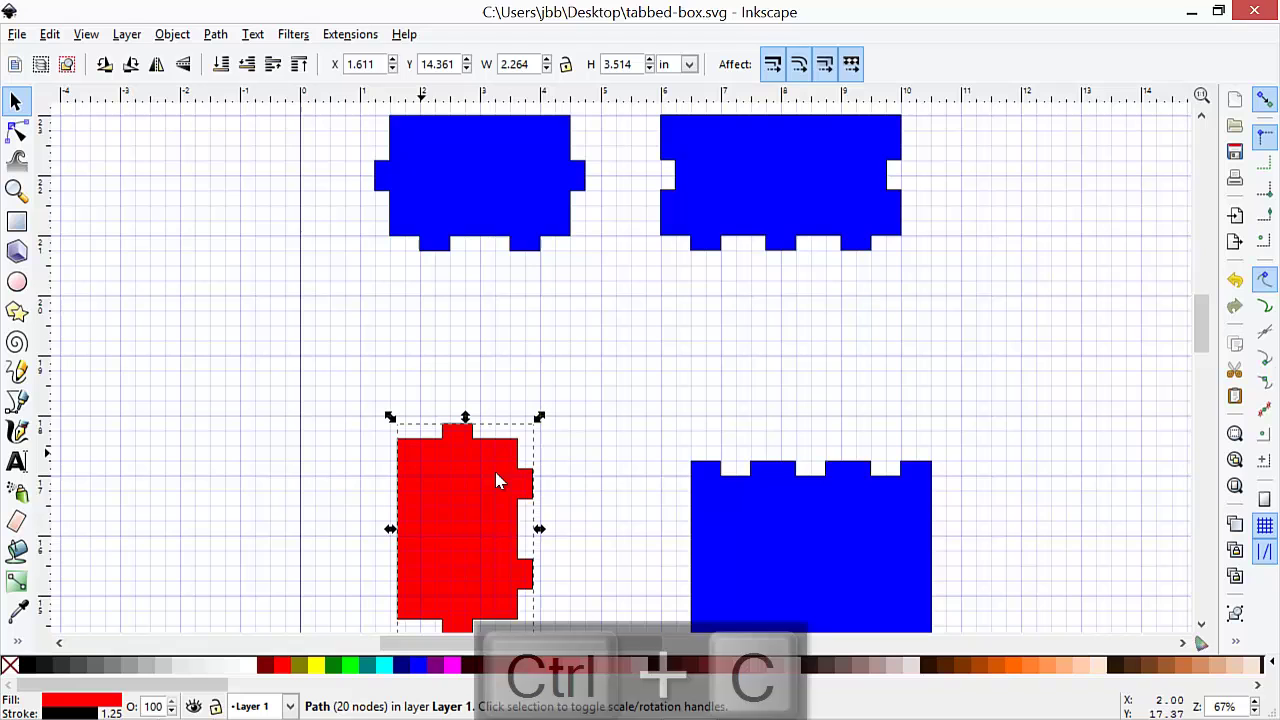
{"action": "left_click", "coordinate": [1060, 514]}
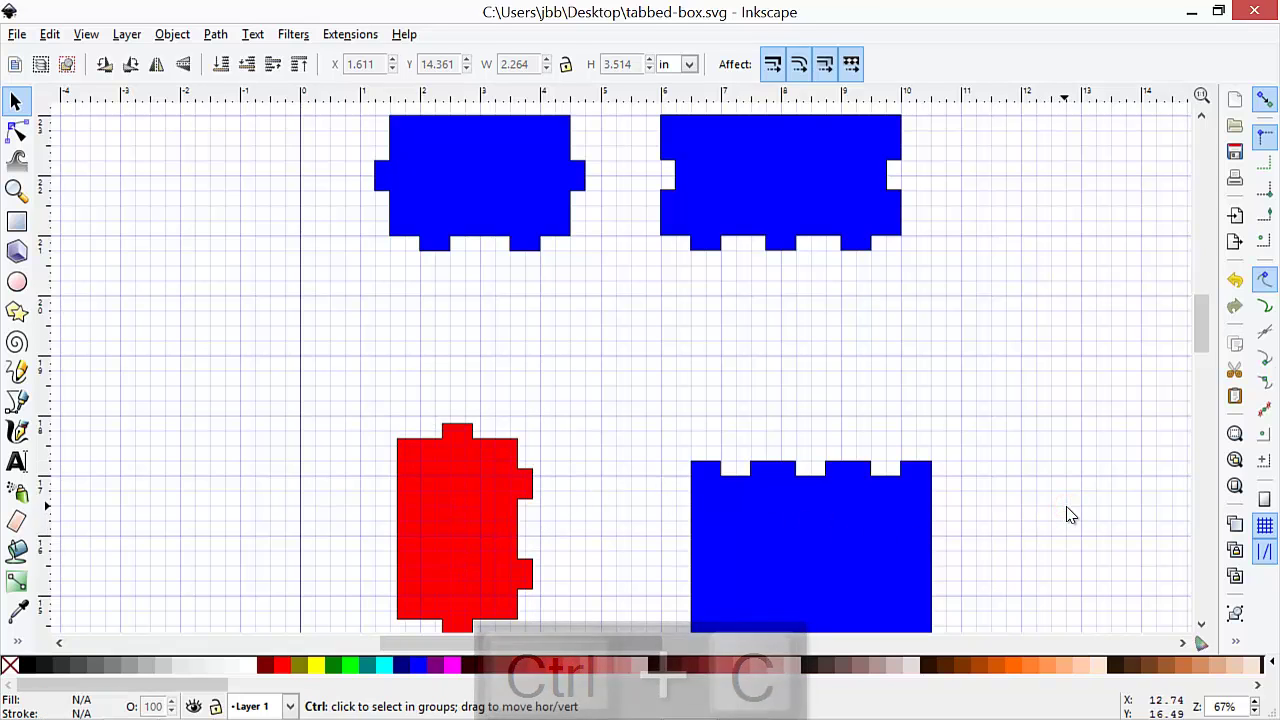
{"action": "key", "text": "ctrl+v"}
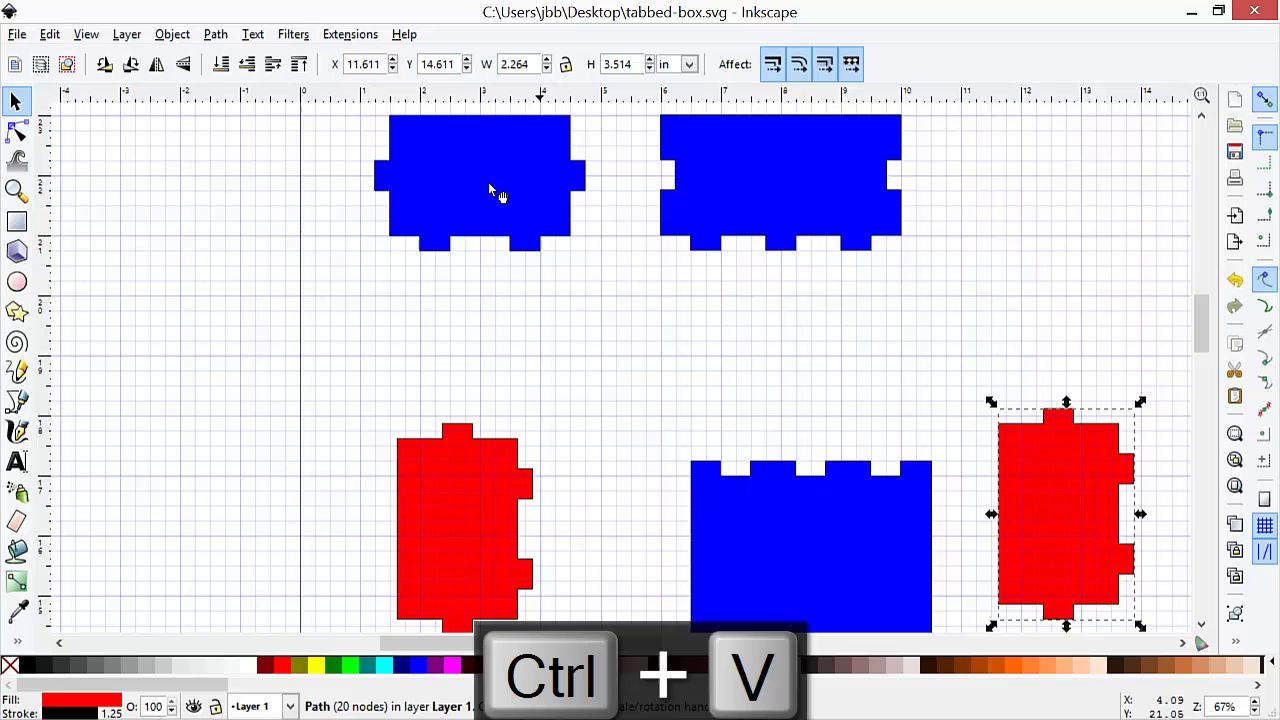
{"action": "left_click", "coordinate": [156, 64]}
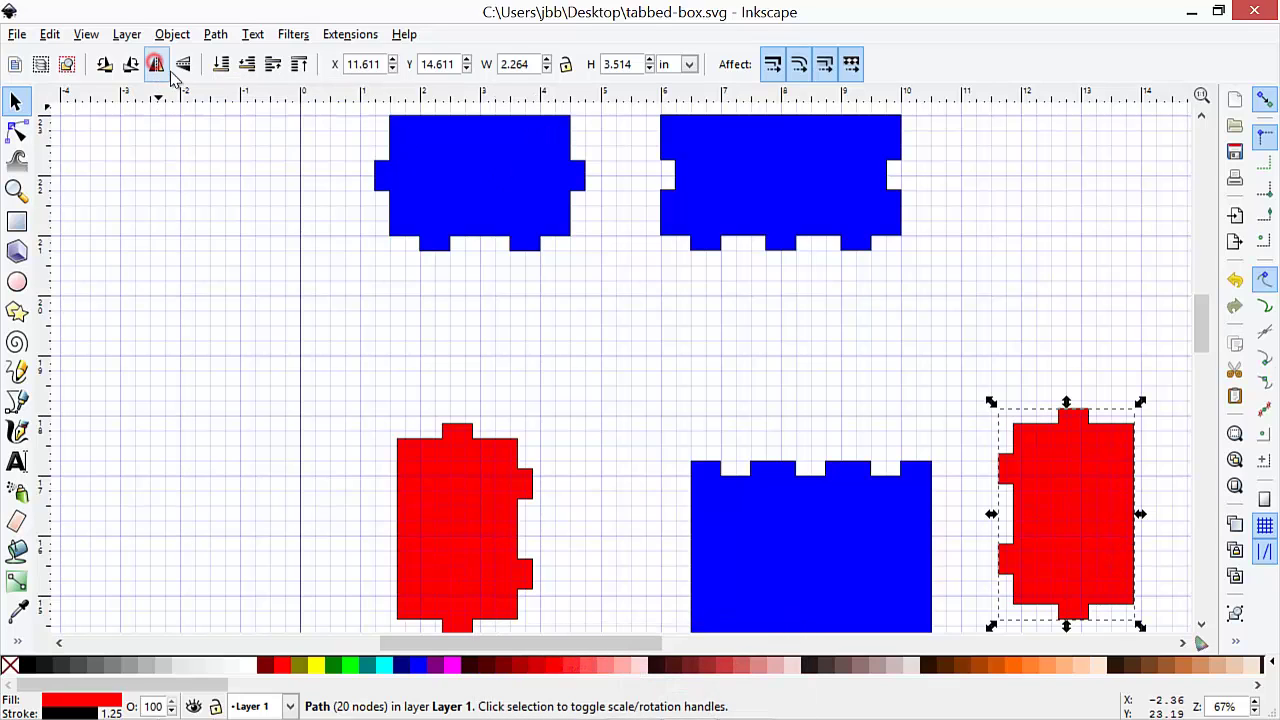
{"action": "left_click", "coordinate": [560, 393]}
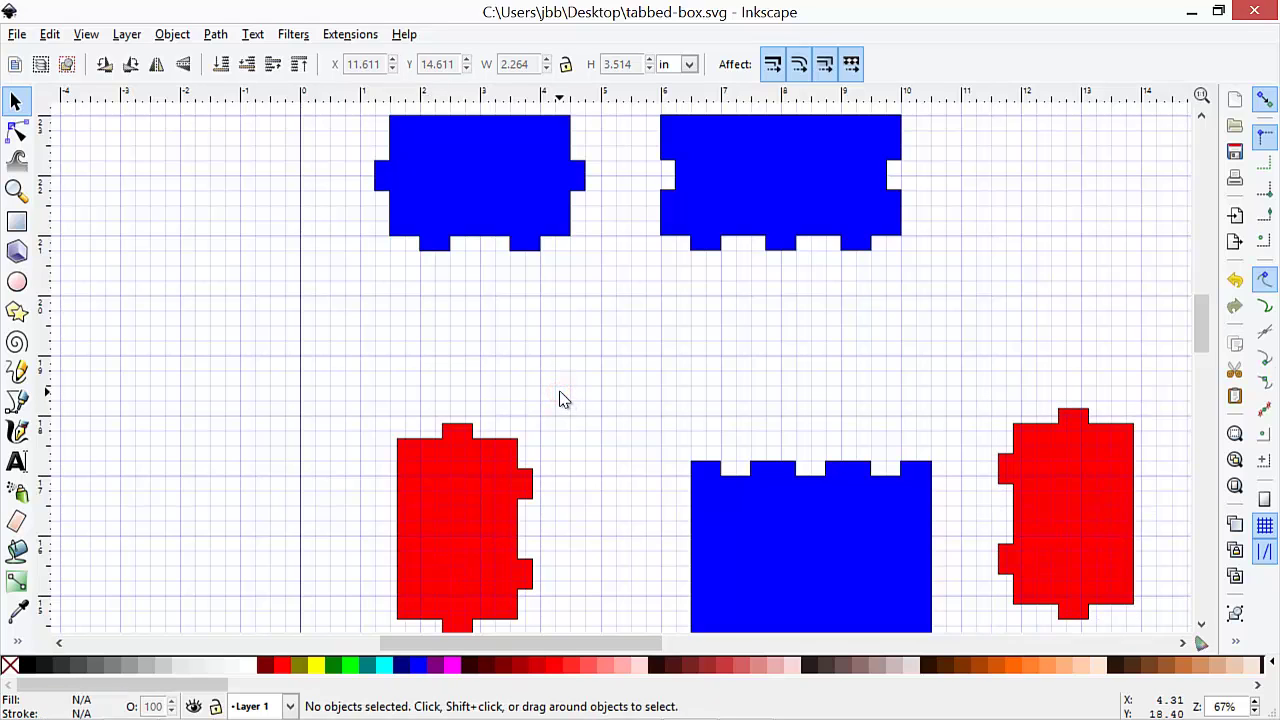
Butt the left red piece against the blue panel's left edge.
{"action": "key", "text": "ctrl"}
{"action": "scroll", "coordinate": [560, 398], "scroll_direction": "down", "scroll_amount": 3}
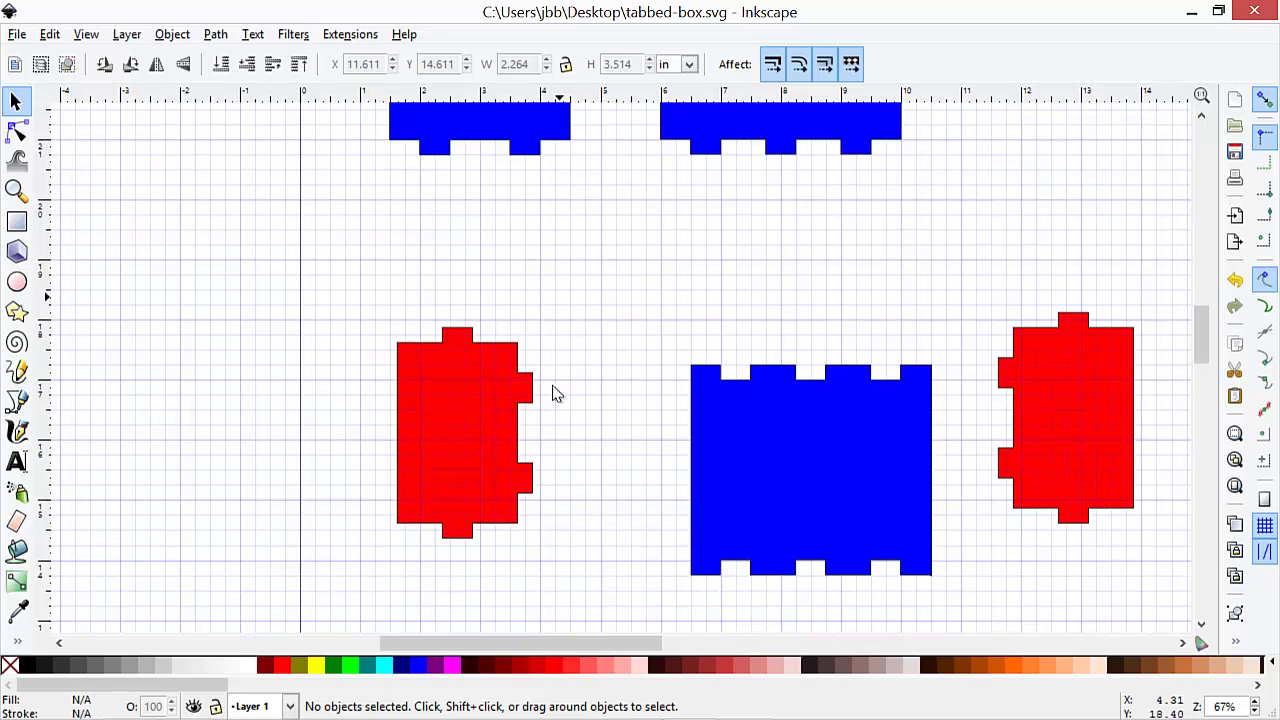
{"action": "left_click", "coordinate": [488, 395]}
{"action": "left_click_drag", "start_coordinate": [523, 410], "coordinate": [664, 437]}
Subtract the left red piece from the blue panel with Path > Difference.
{"action": "left_click_drag", "start_coordinate": [493, 317], "coordinate": [952, 599]}
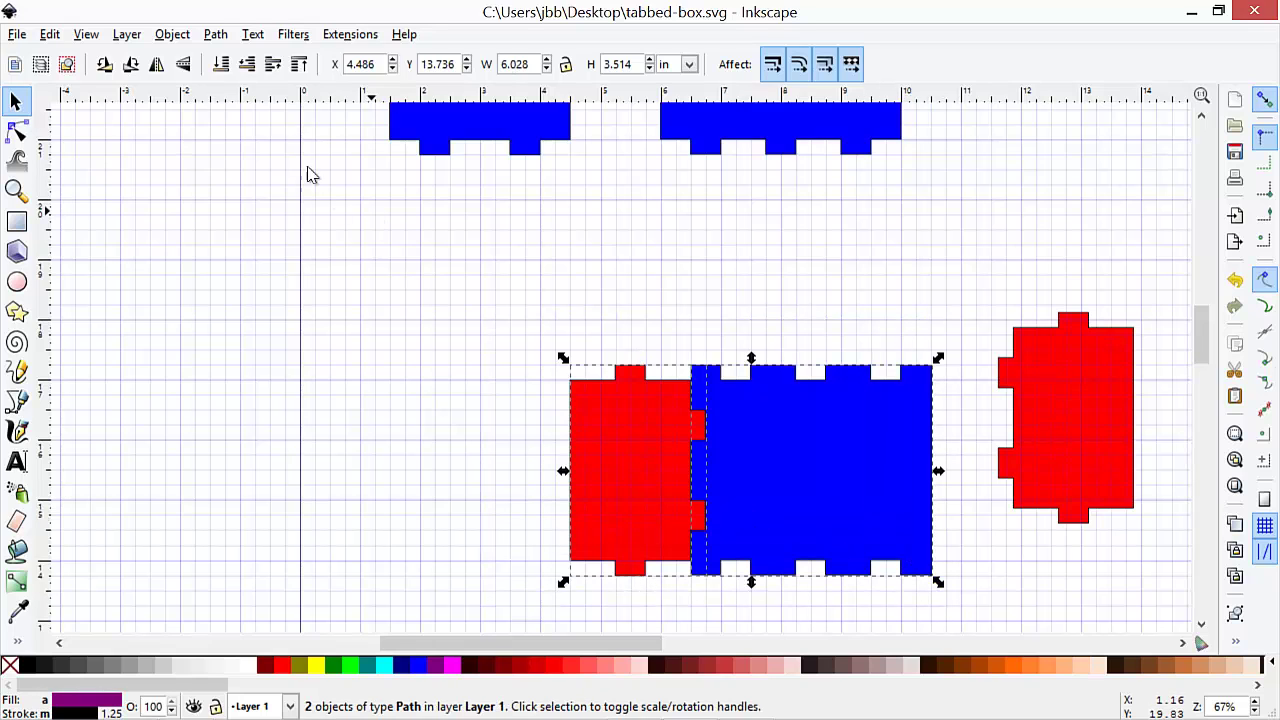
{"action": "left_click", "coordinate": [217, 35]}
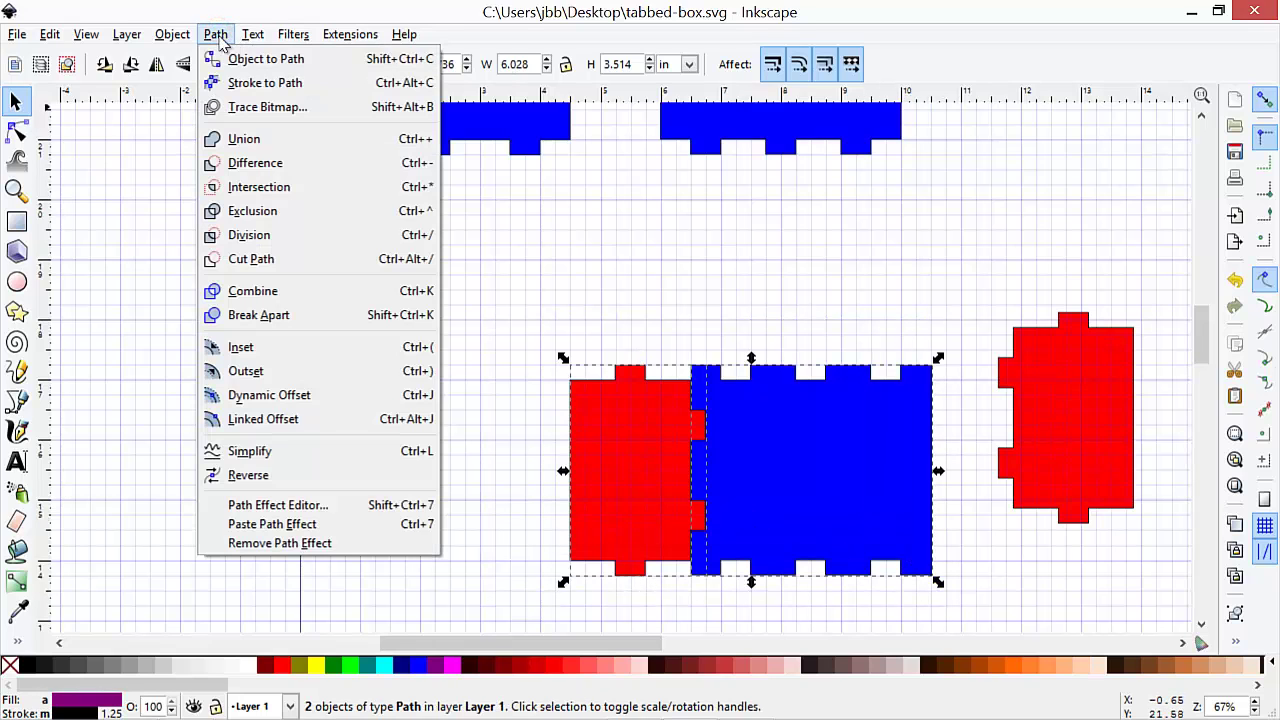
{"action": "left_click", "coordinate": [262, 167]}
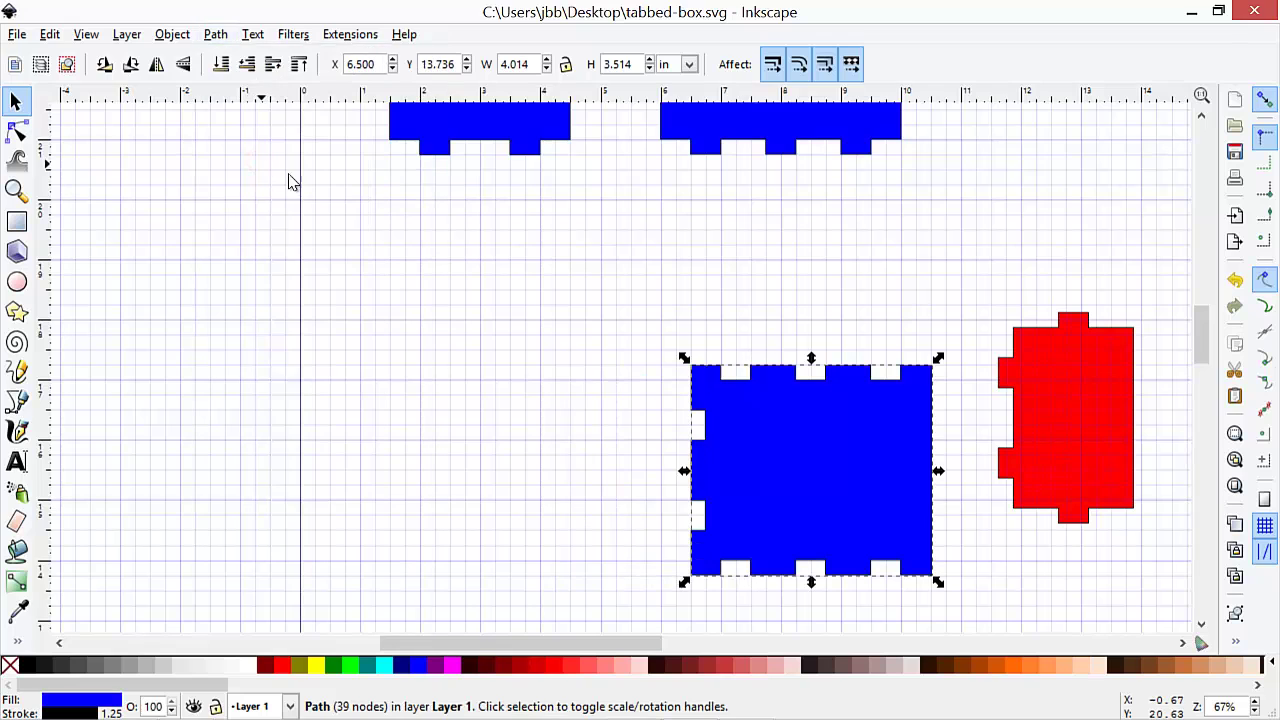
{"action": "left_click", "coordinate": [513, 355]}
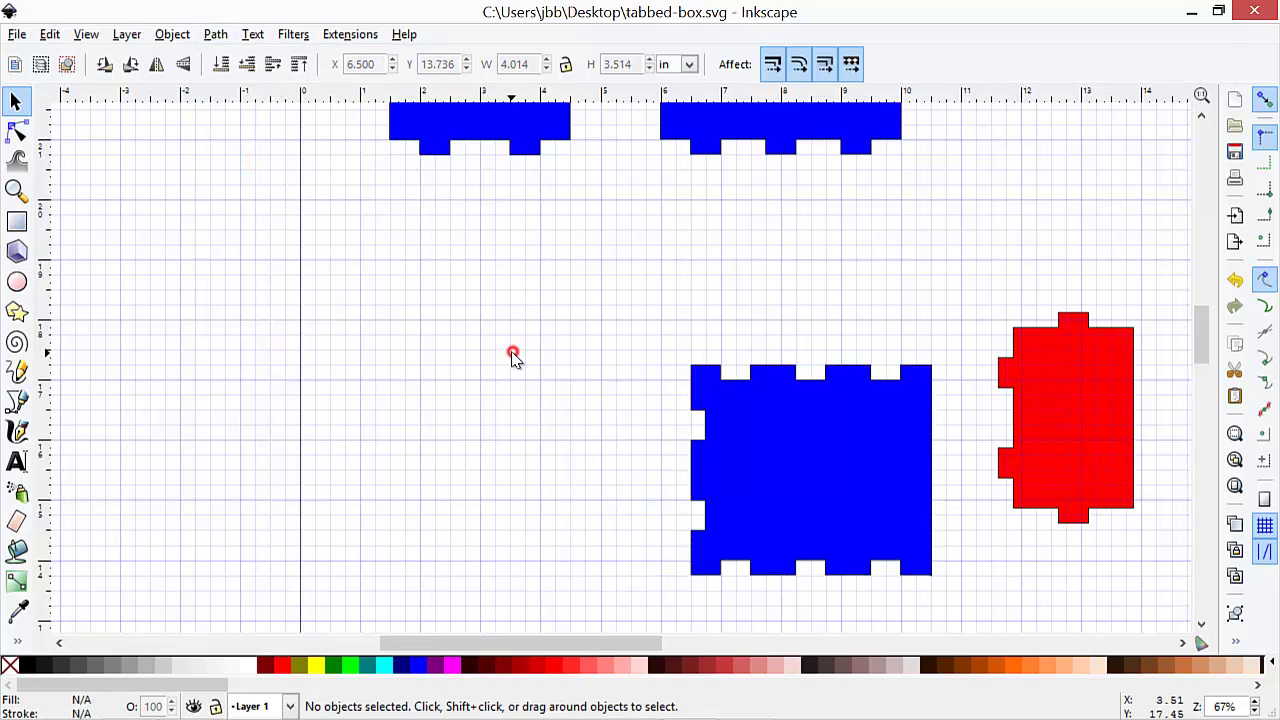
Move the right red piece against the panel's right edge and cut it out with Path > Difference.
{"action": "left_click", "coordinate": [1058, 400]}
{"action": "mouse_move", "coordinate": [979, 446]}
{"action": "left_mouse_down"}
{"action": "mouse_move", "coordinate": [954, 452]}
{"action": "mouse_move", "coordinate": [965, 450]}
{"action": "left_mouse_up"}
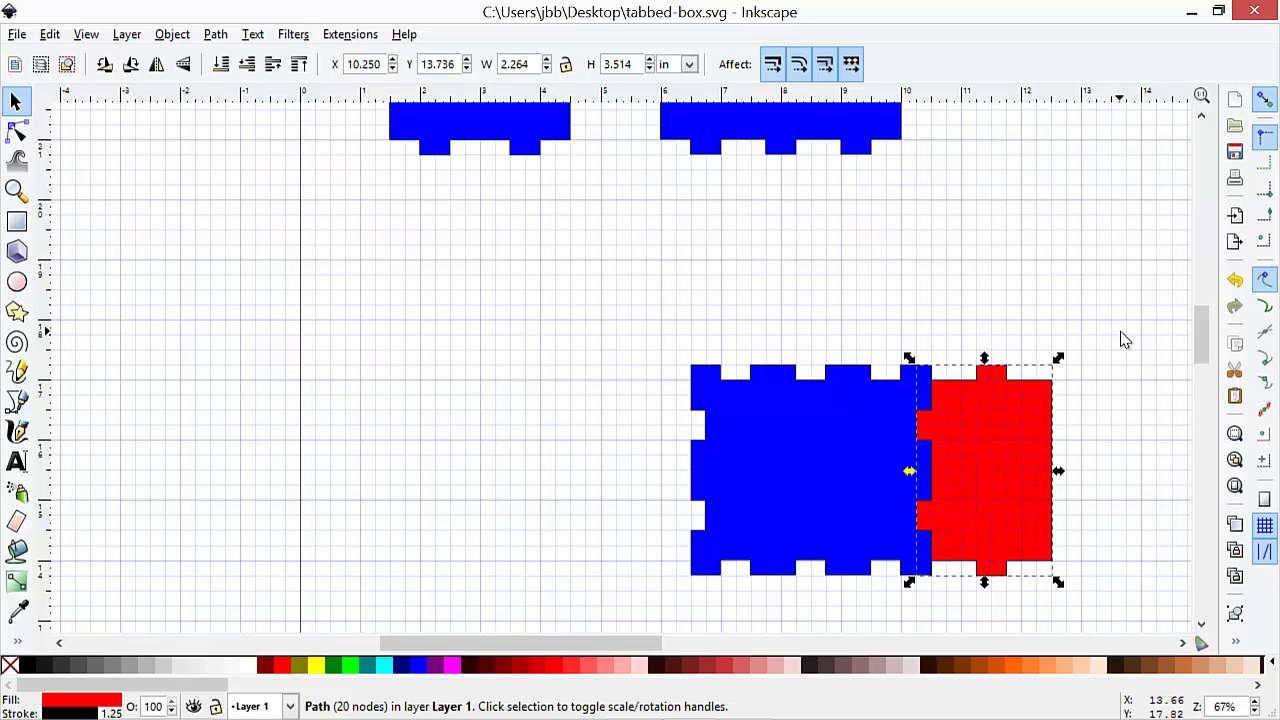
{"action": "left_click_drag", "start_coordinate": [1121, 332], "coordinate": [668, 590]}
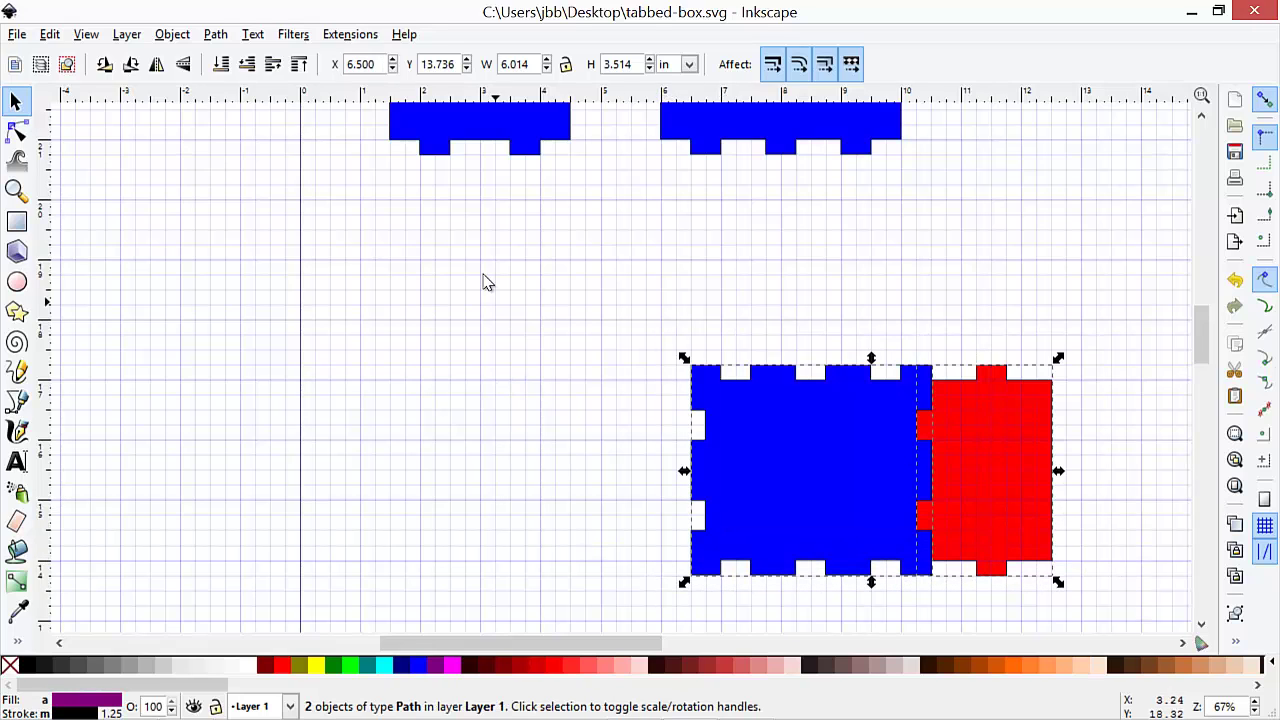
{"action": "left_click", "coordinate": [216, 35]}
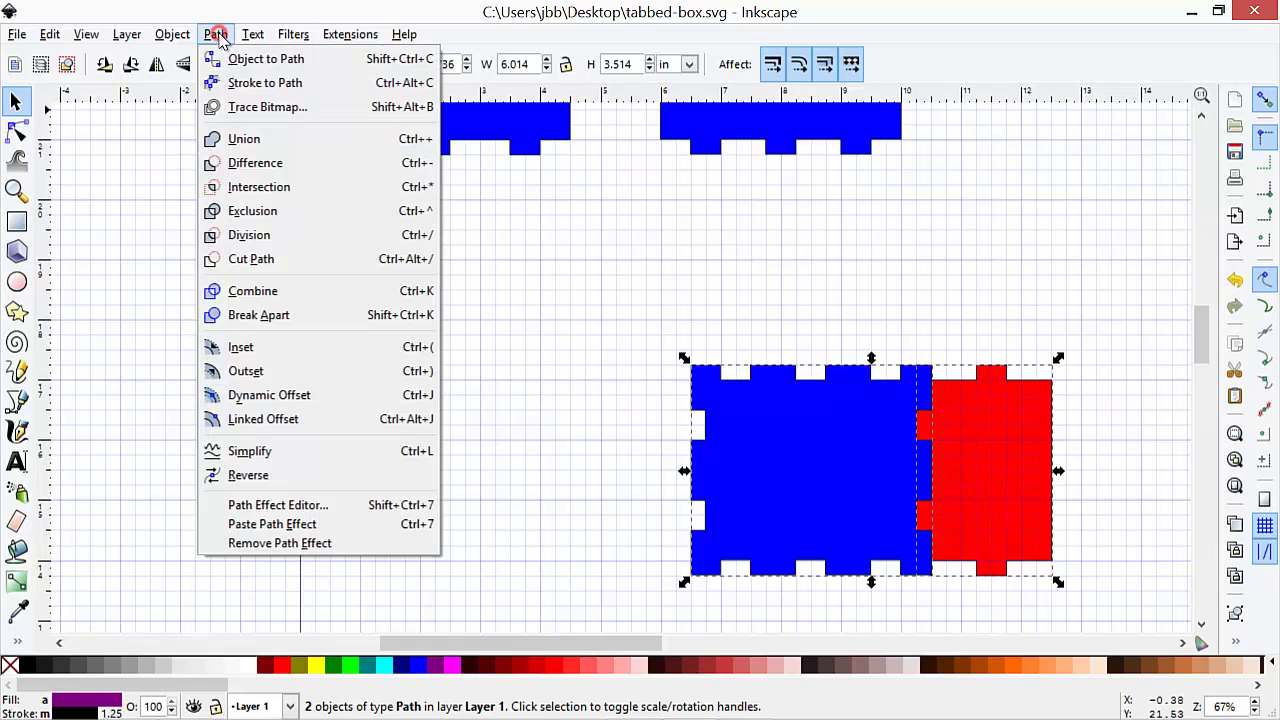
{"action": "left_click", "coordinate": [255, 170]}
{"action": "left_click", "coordinate": [403, 348]}
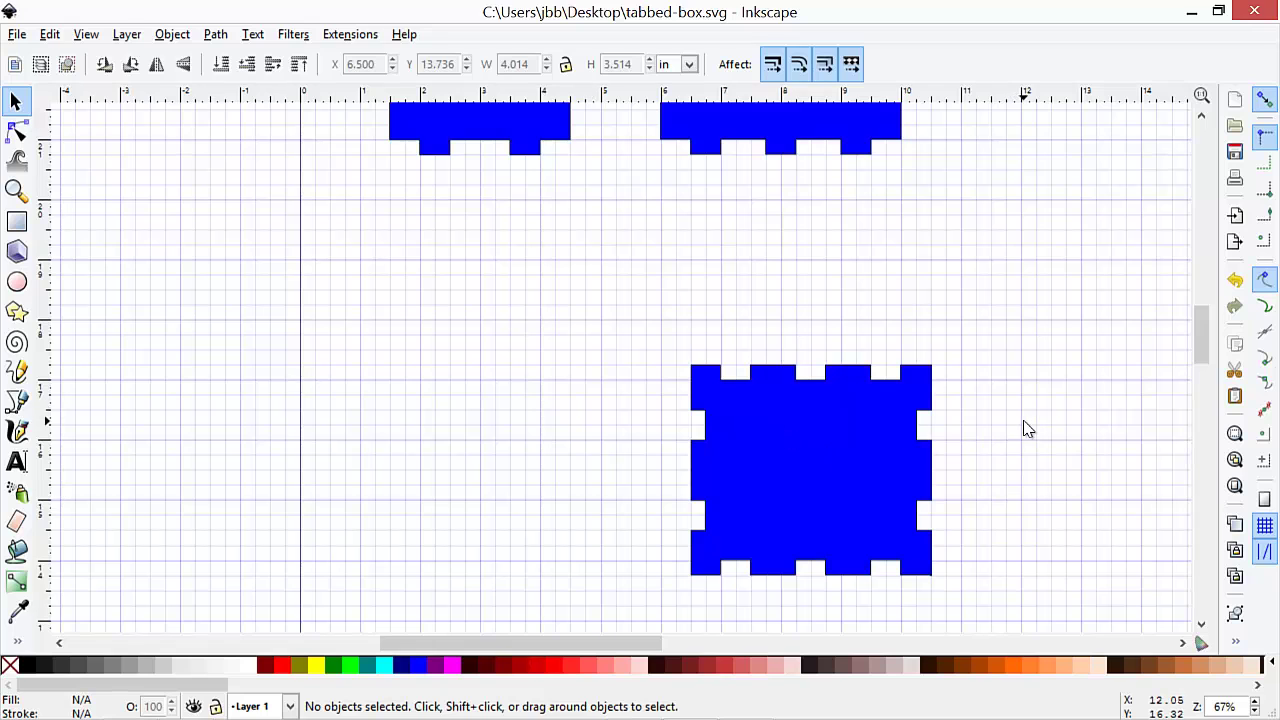
{"action": "key", "text": "shift"}
Move the slotted base panel up beneath the wide tabbed panel, then zoom to fit all three pieces.
{"action": "scroll", "coordinate": [1025, 428], "scroll_direction": "down", "scroll_amount": 1}
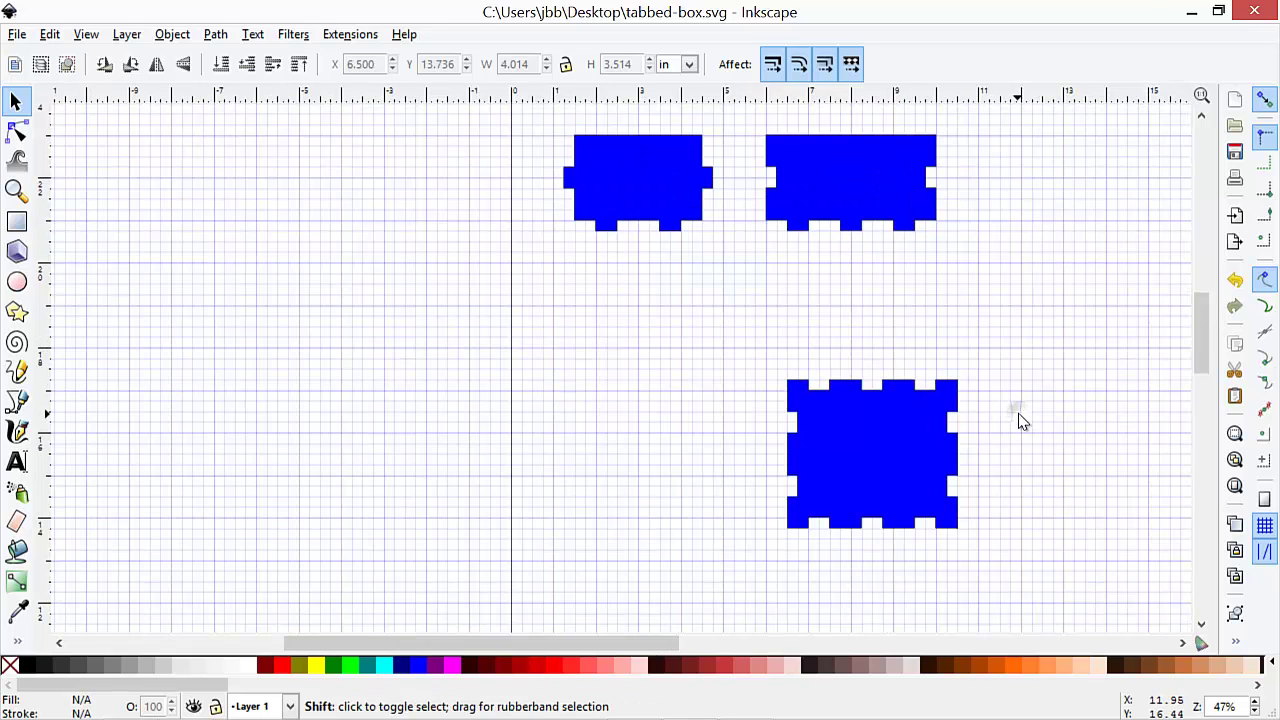
{"action": "scroll", "coordinate": [1020, 420], "scroll_direction": "down", "scroll_amount": 1}
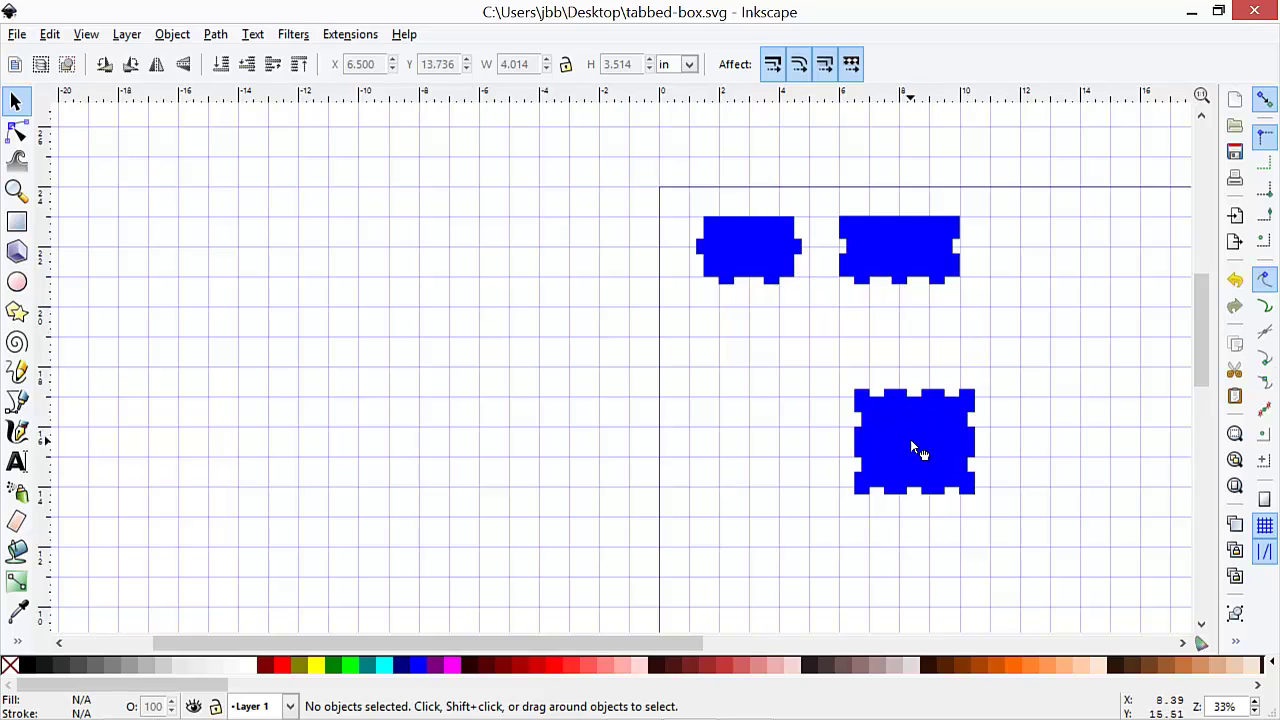
{"action": "left_click_drag", "start_coordinate": [893, 395], "coordinate": [888, 349]}
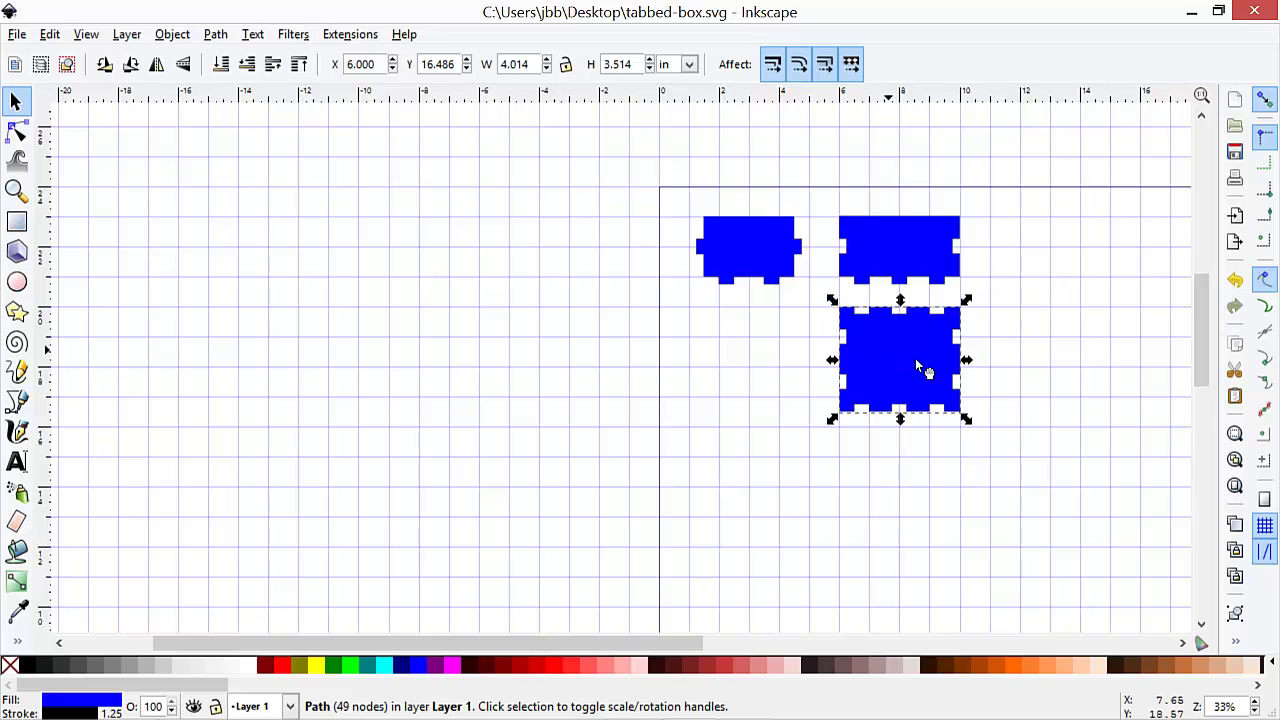
{"action": "left_click", "coordinate": [1064, 358]}
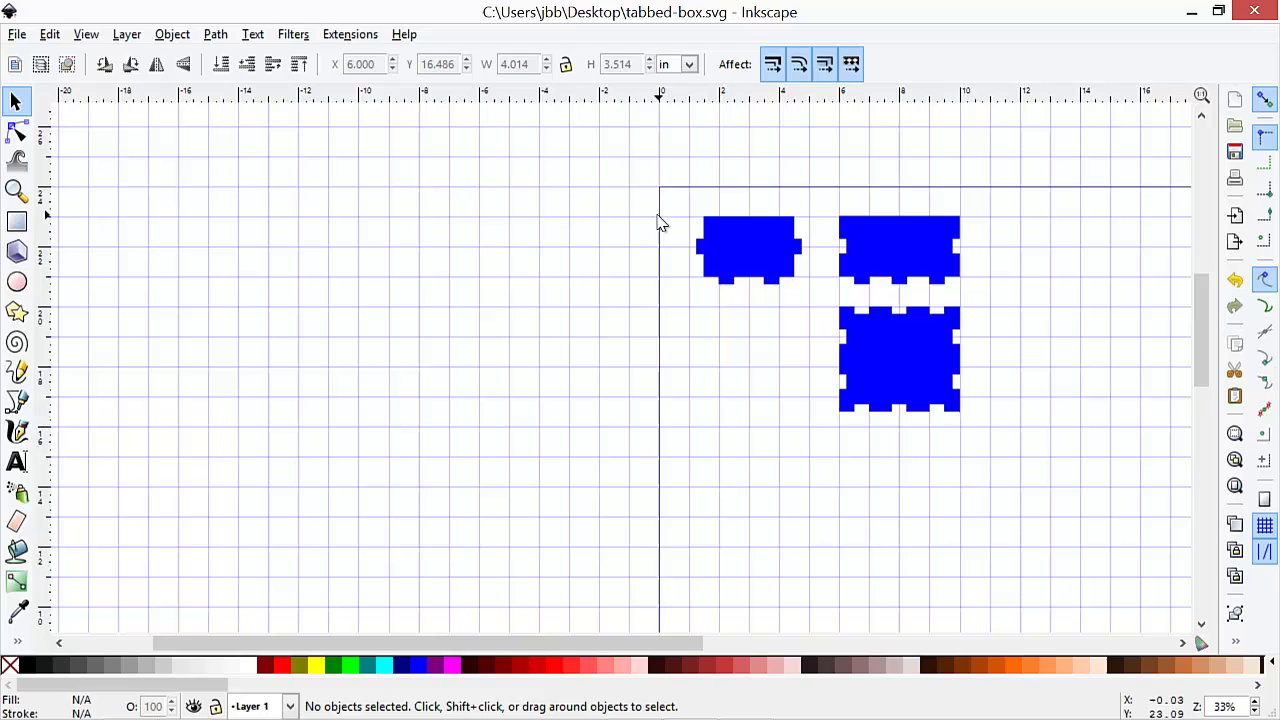
{"action": "left_click_drag", "start_coordinate": [648, 163], "coordinate": [1002, 463]}
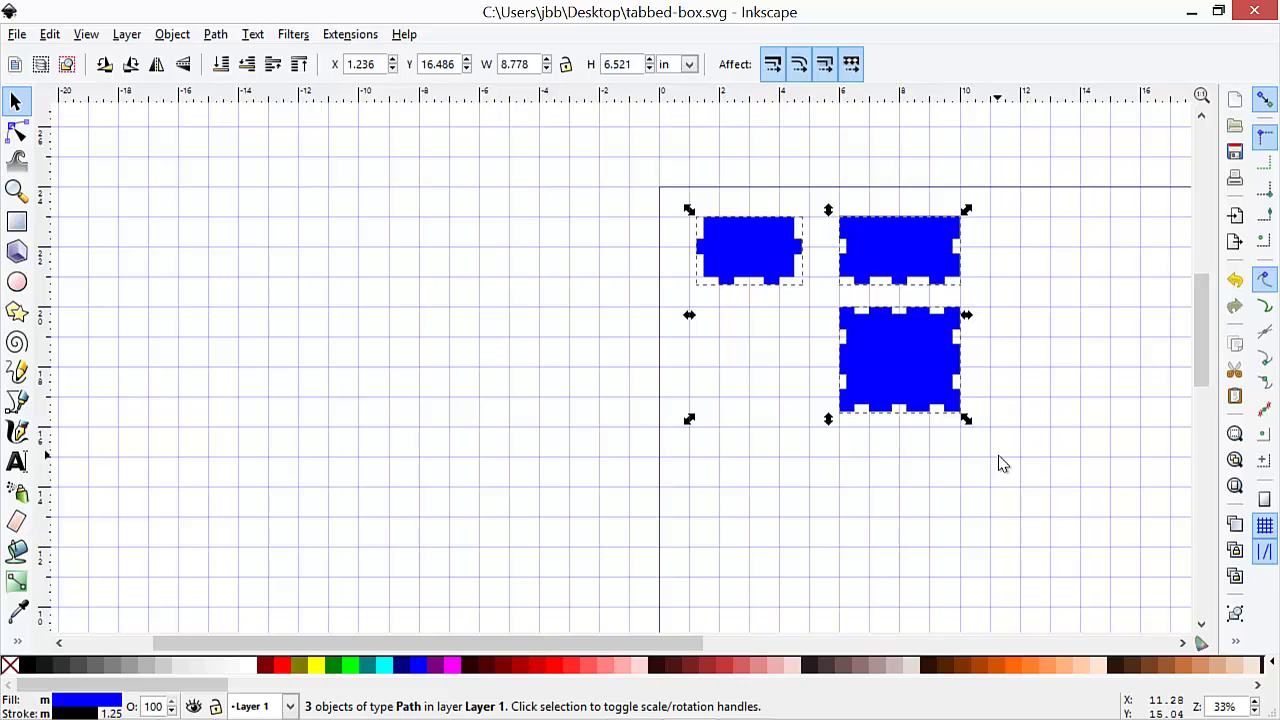
{"action": "left_click", "coordinate": [1236, 433]}
{"action": "left_click", "coordinate": [436, 431]}
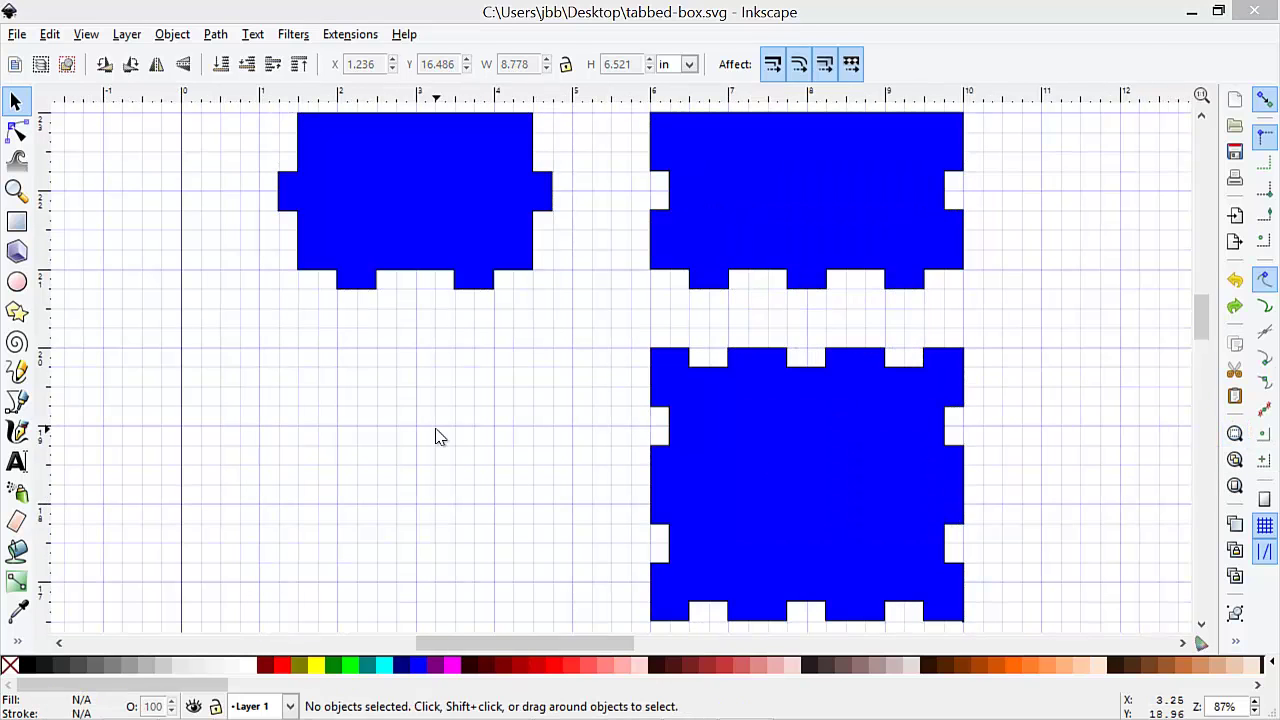
{"action": "left_click", "coordinate": [555, 352]}
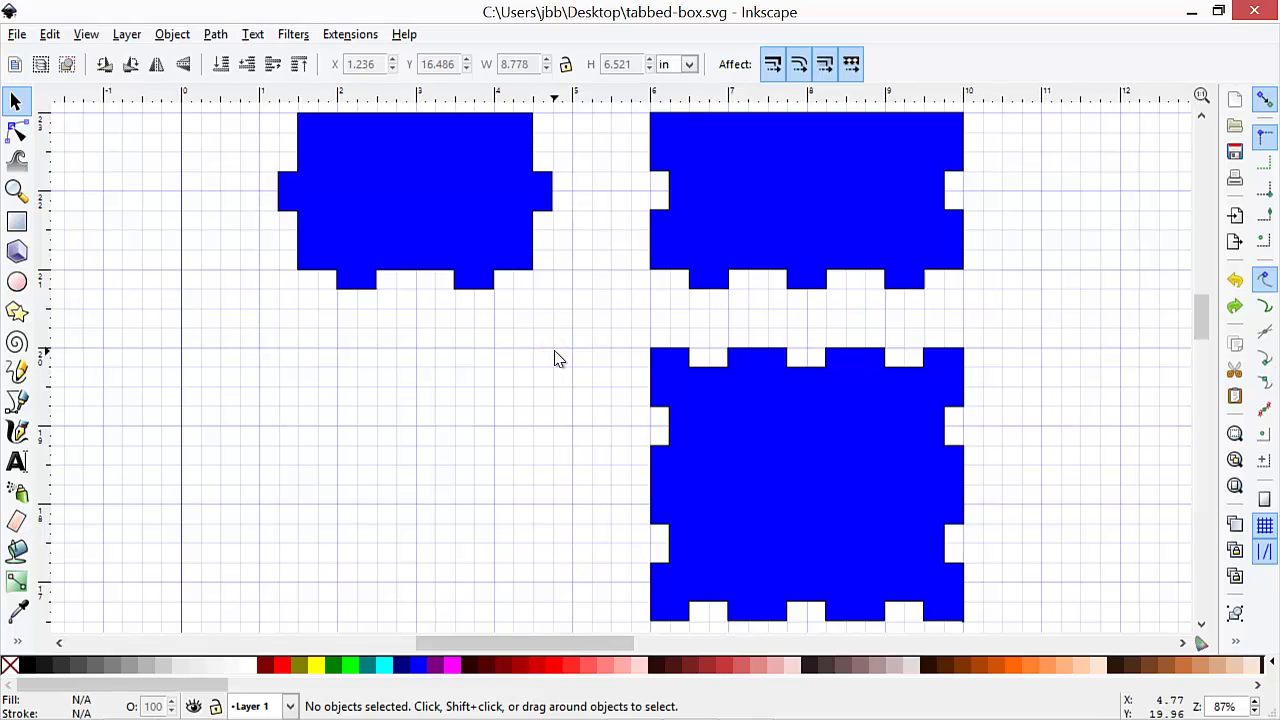
{"action": "key", "text": "minus"}
{"action": "key", "text": "minus"}
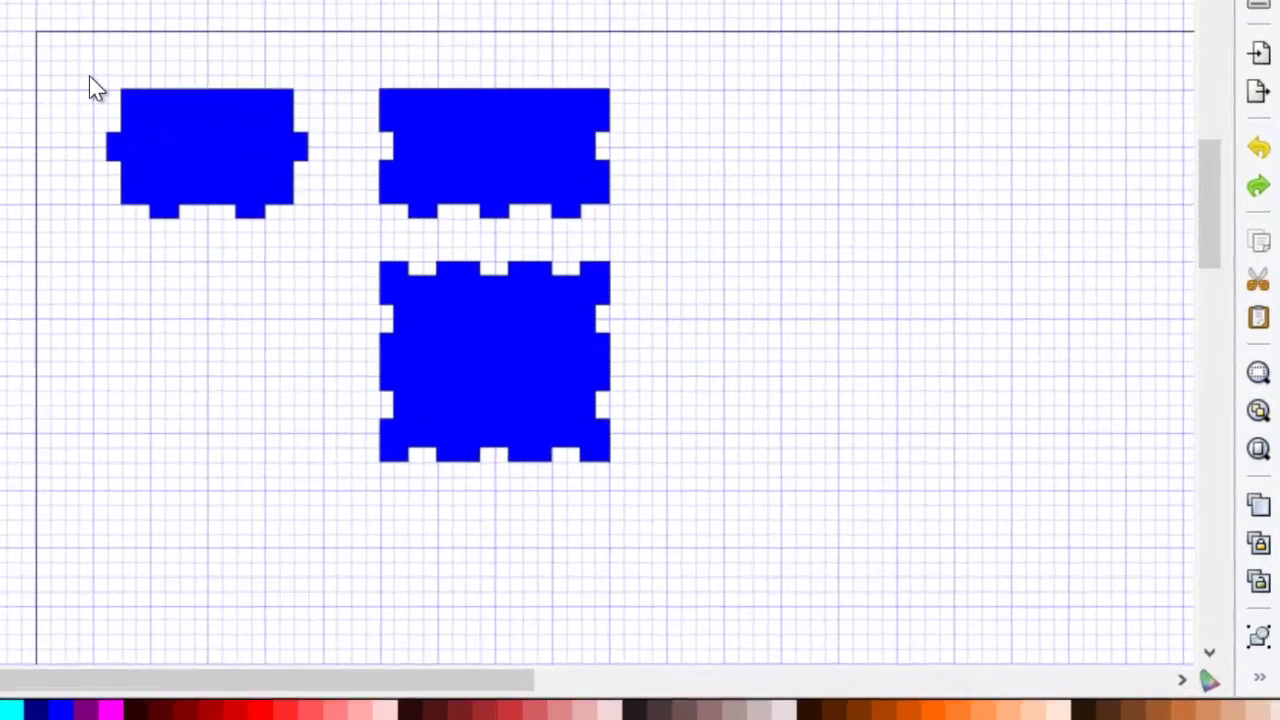
Duplicate the tabbed side panel and slotted long panel to the right of the top row, then select all five.
{"action": "left_click", "coordinate": [437, 232]}
{"action": "left_click_drag", "start_coordinate": [66, 72], "coordinate": [673, 226]}
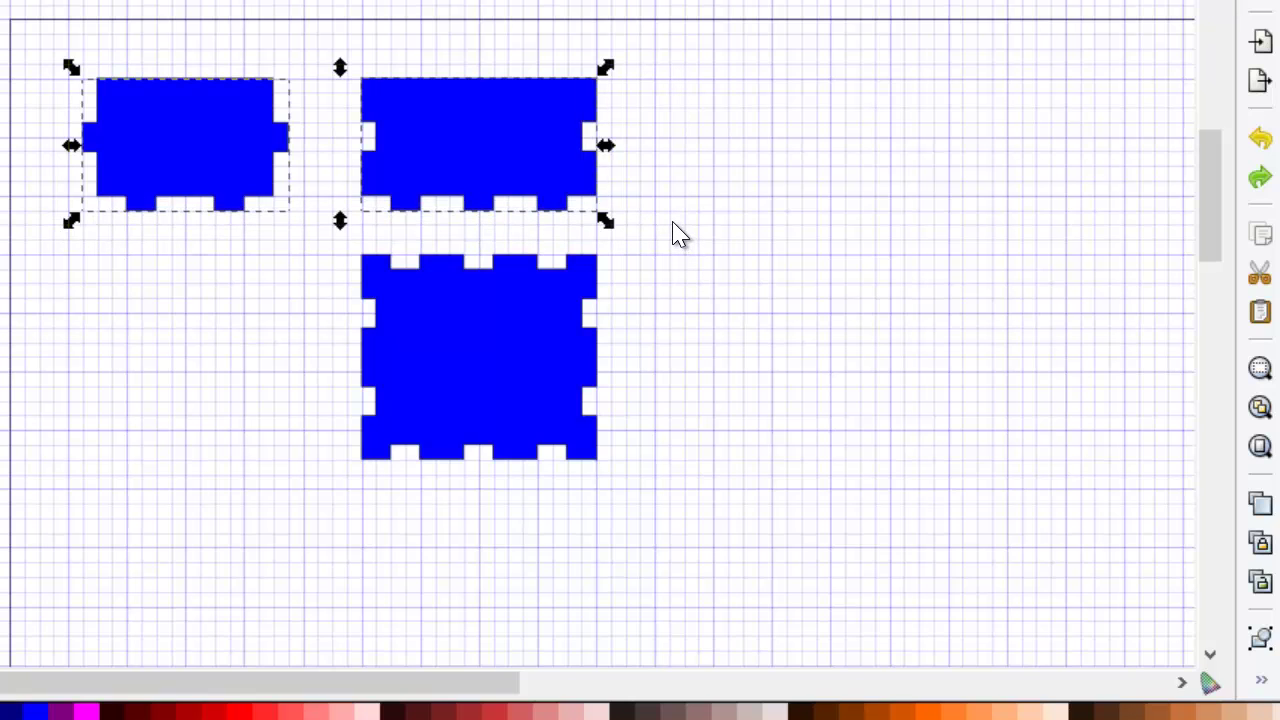
{"action": "key", "text": "ctrl+c"}
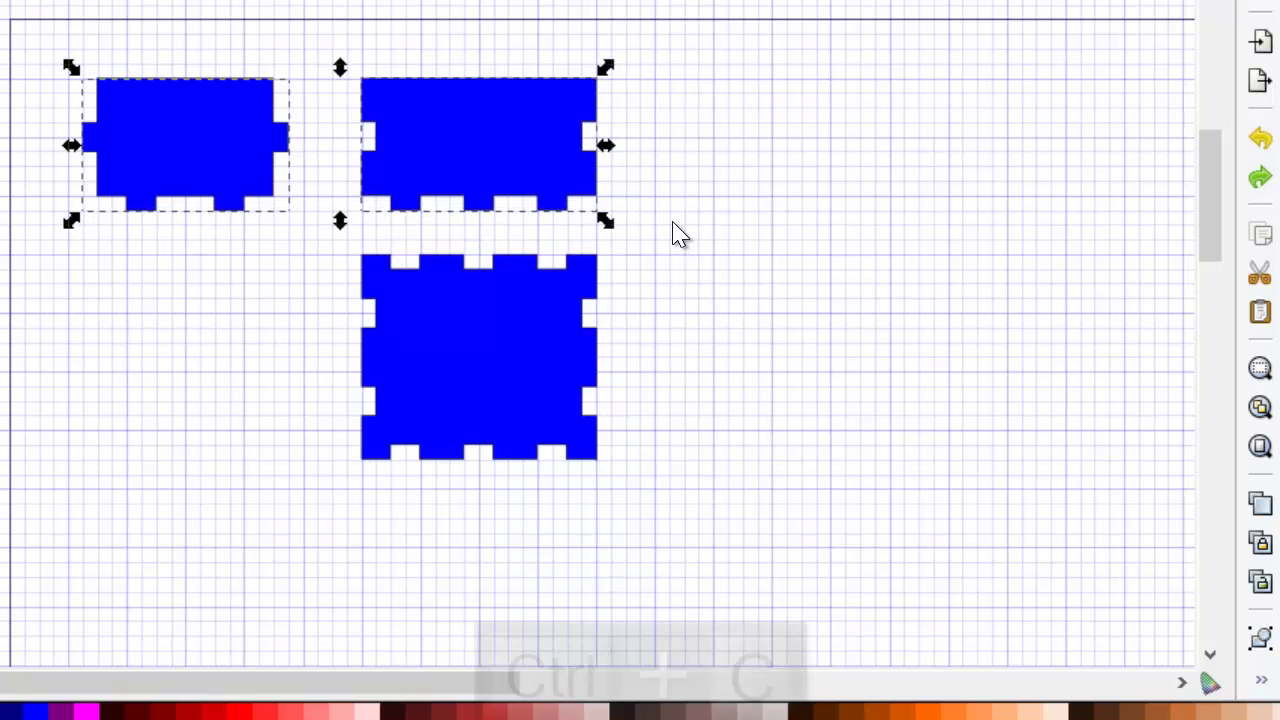
{"action": "left_click", "coordinate": [973, 135]}
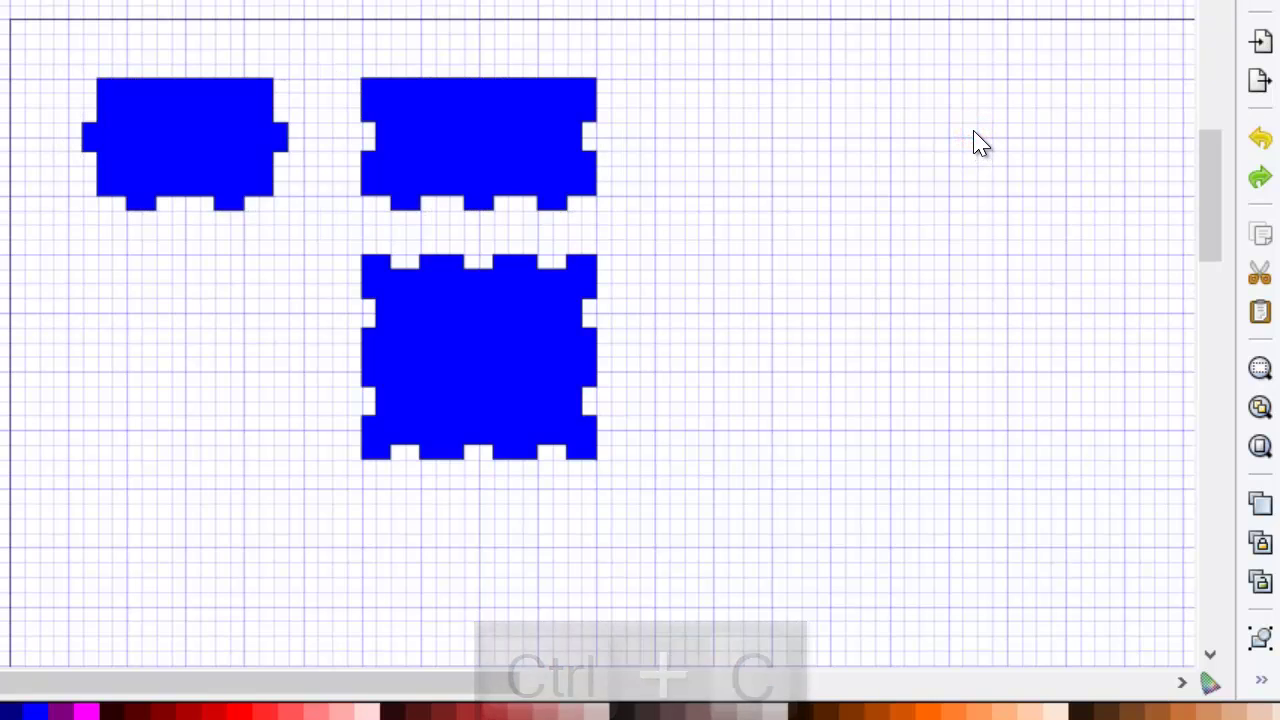
{"action": "key", "text": "ctrl+v"}
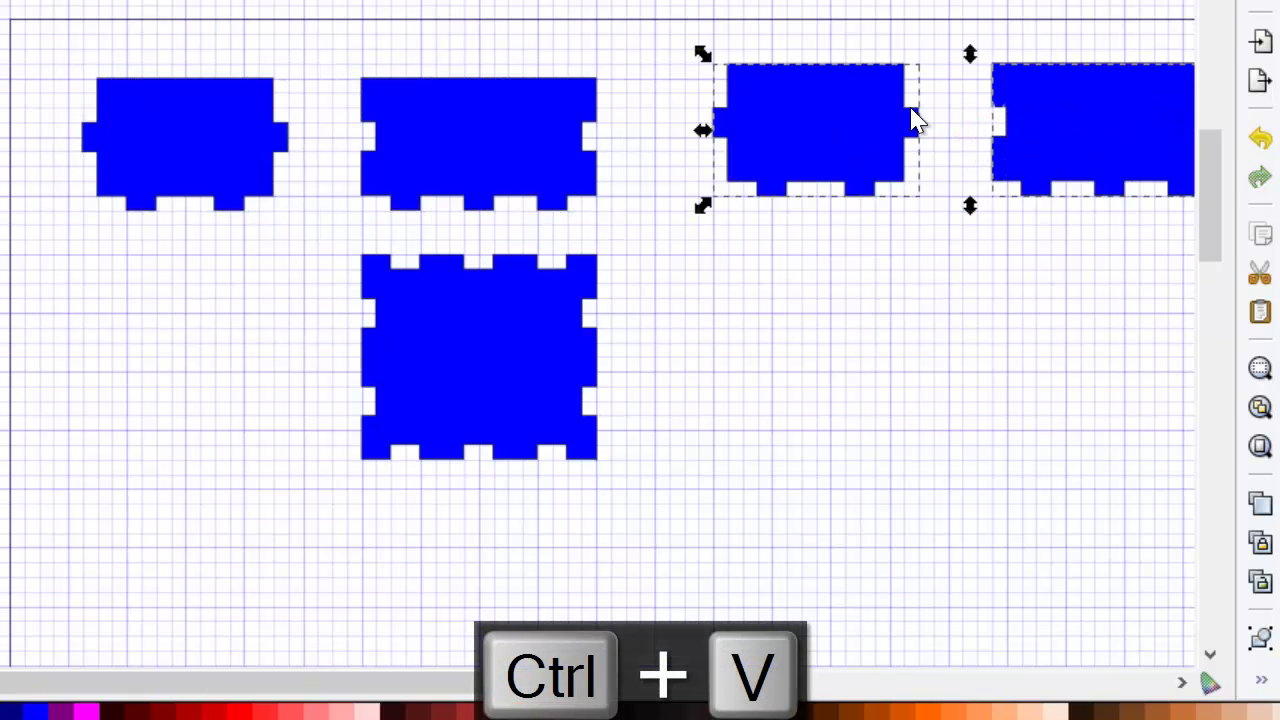
{"action": "left_click_drag", "start_coordinate": [811, 112], "coordinate": [742, 128]}
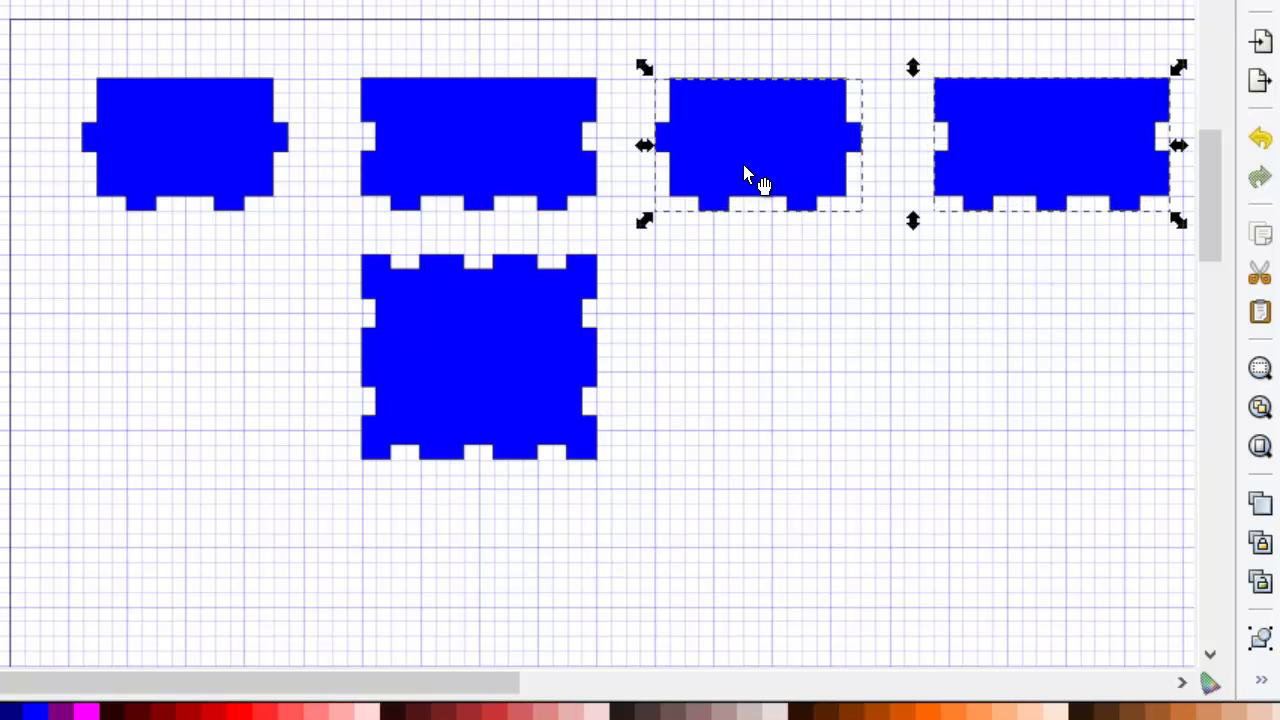
{"action": "left_click", "coordinate": [811, 422]}
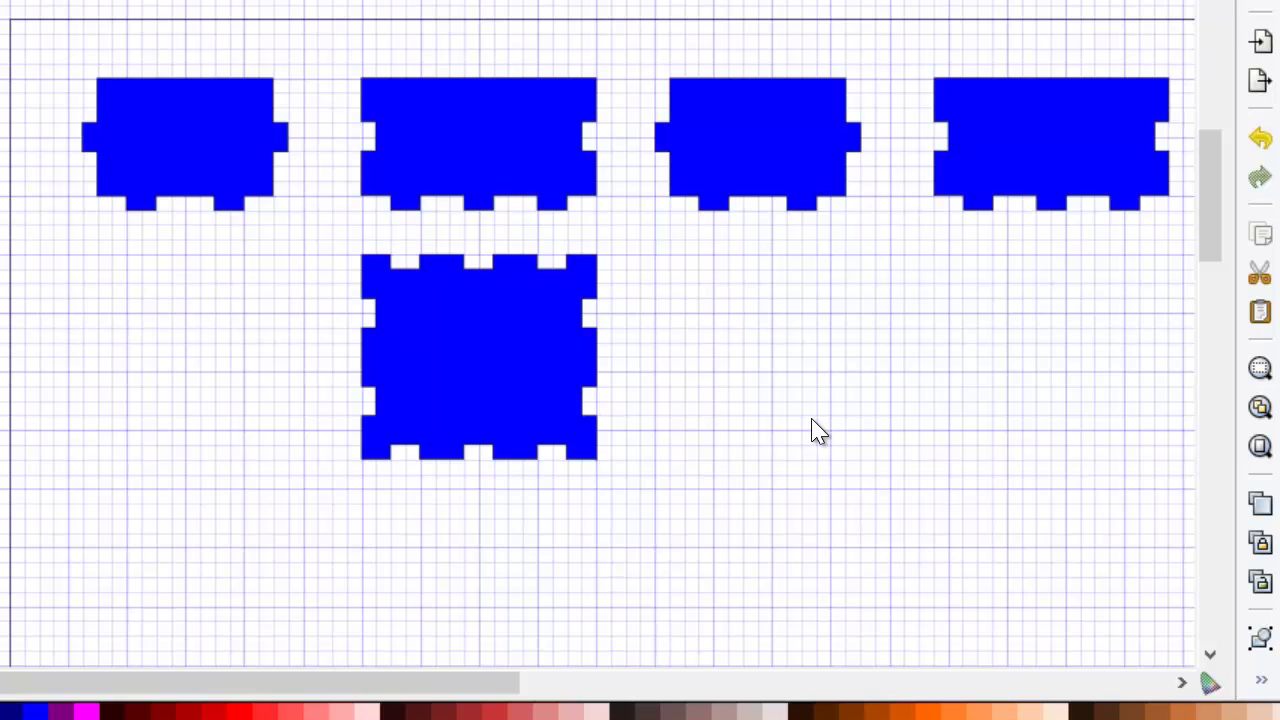
{"action": "key", "text": "ctrl+a"}
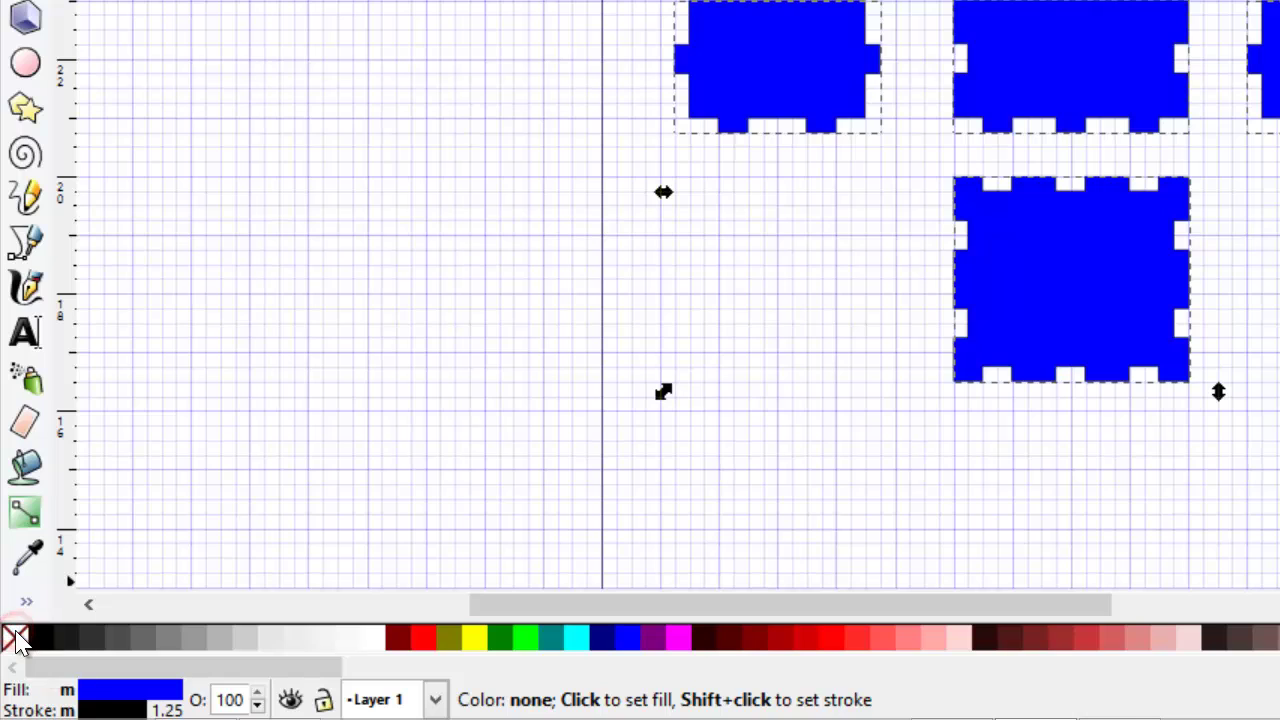
Set all five pieces to no fill with a red 1.25 stroke.
{"action": "left_click", "coordinate": [15, 638]}
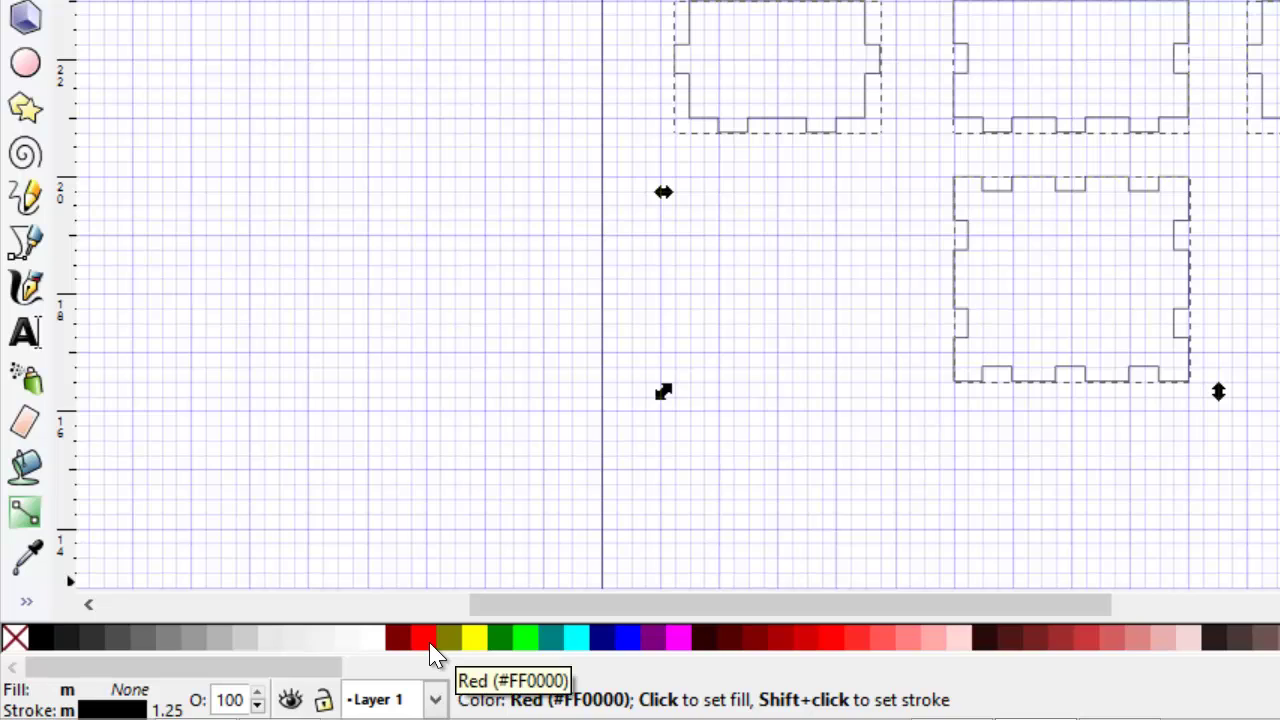
{"action": "key", "text": "shift"}
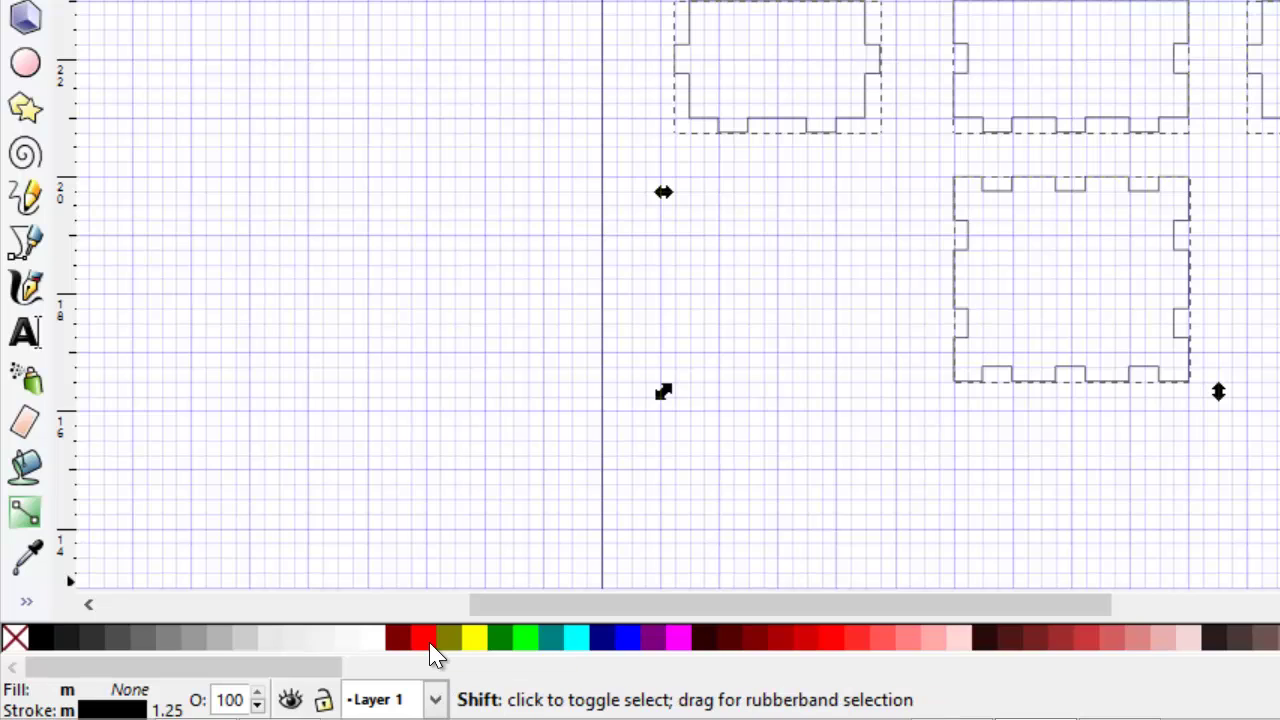
{"action": "left_click", "coordinate": [432, 655], "text": "shift"}
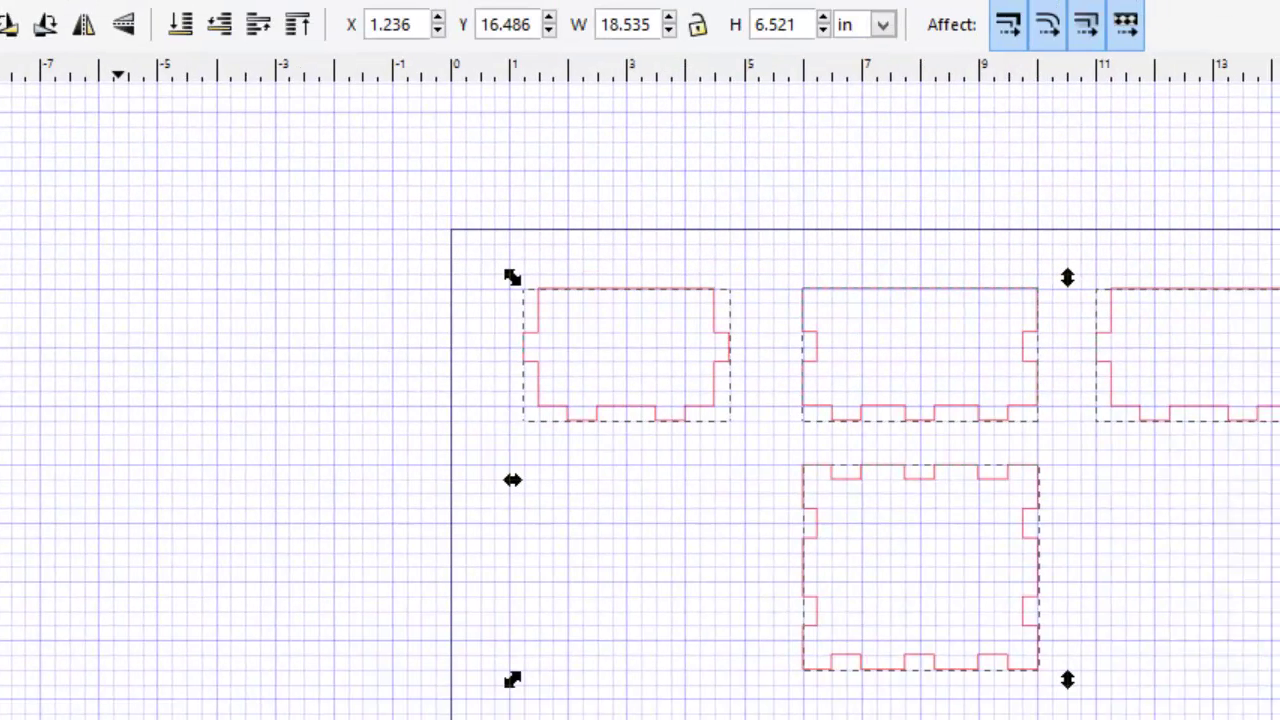
Set the stroke width of all five red outlines to 0.001 in, then deselect them.
{"action": "left_click", "coordinate": [66, 51]}
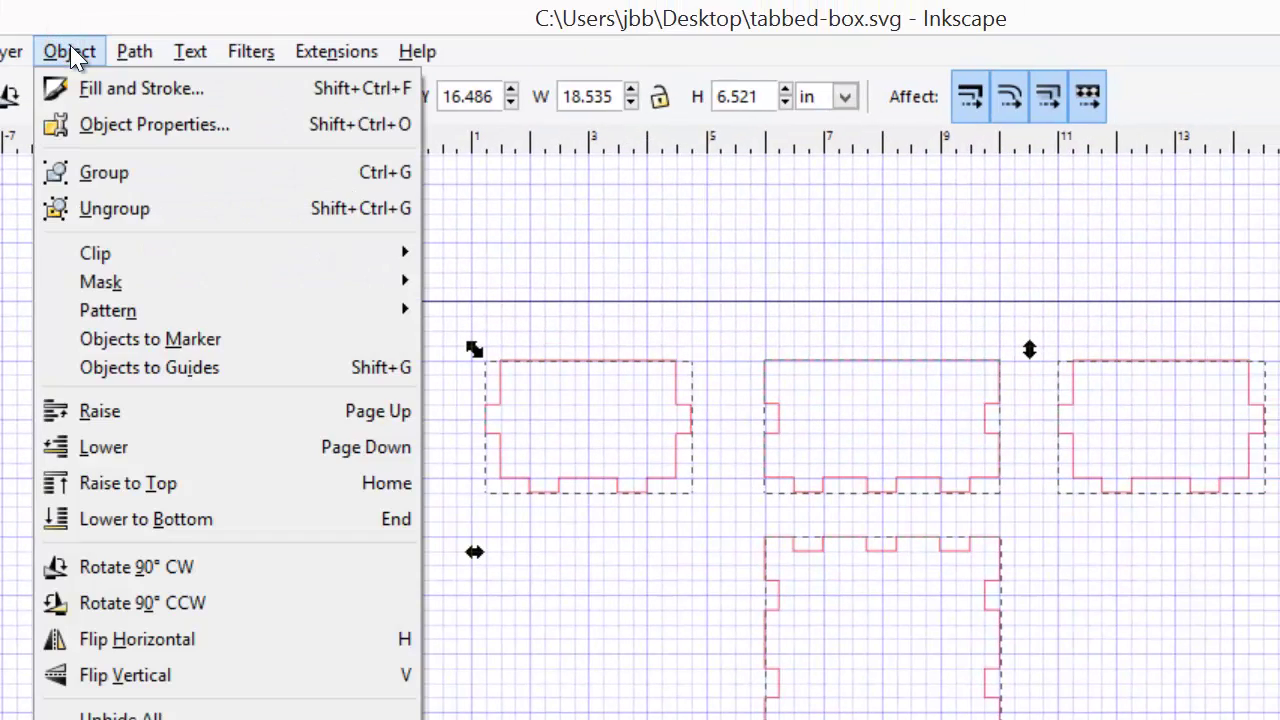
{"action": "left_click", "coordinate": [97, 89]}
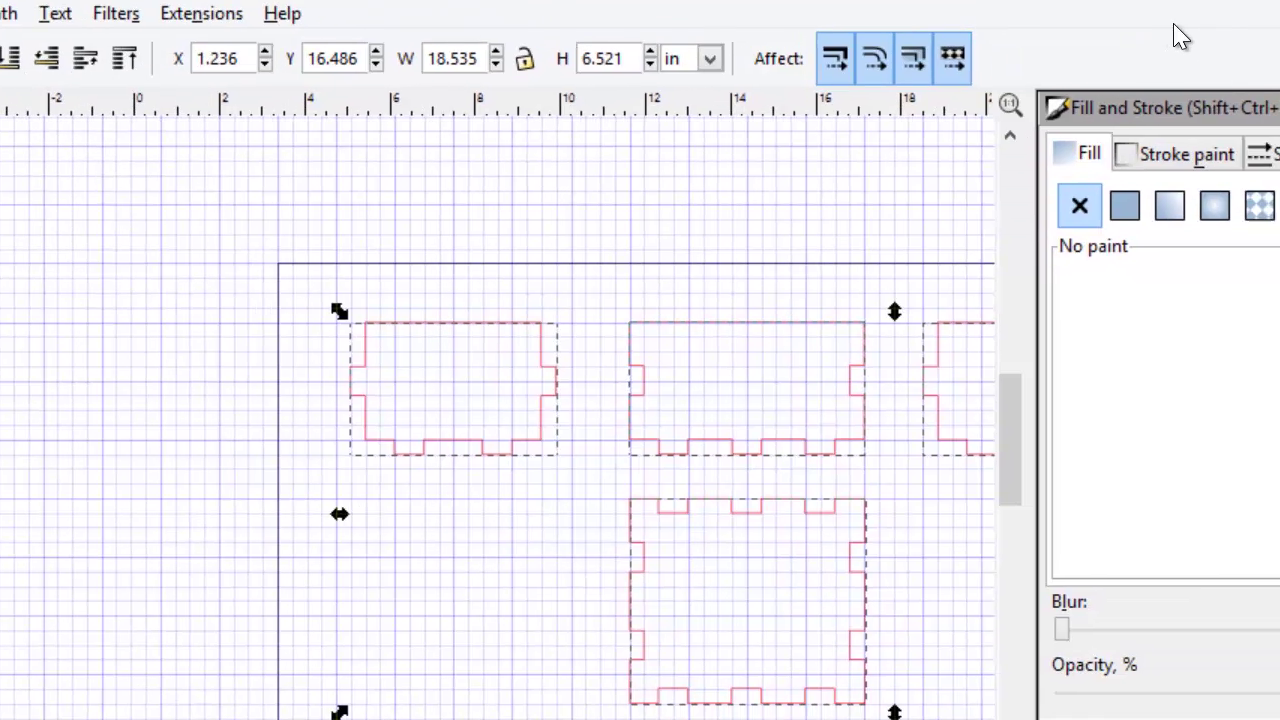
{"action": "left_click", "coordinate": [1185, 158]}
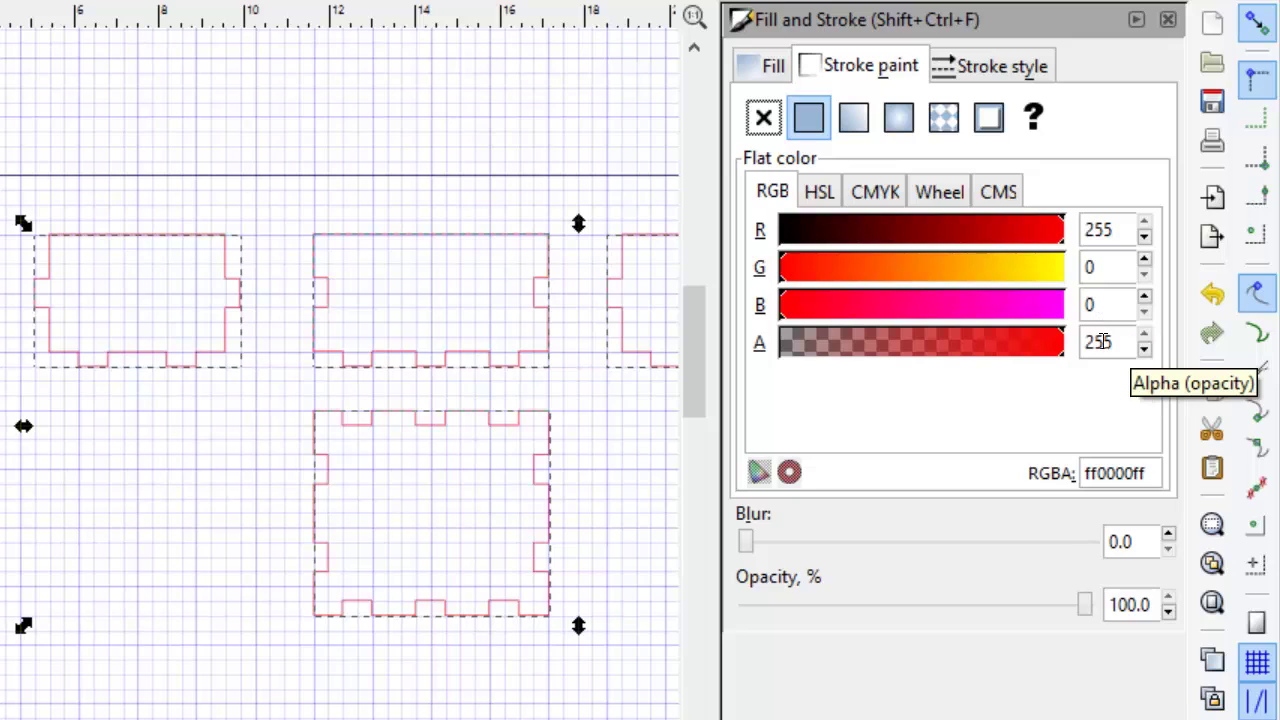
{"action": "left_click", "coordinate": [996, 67]}
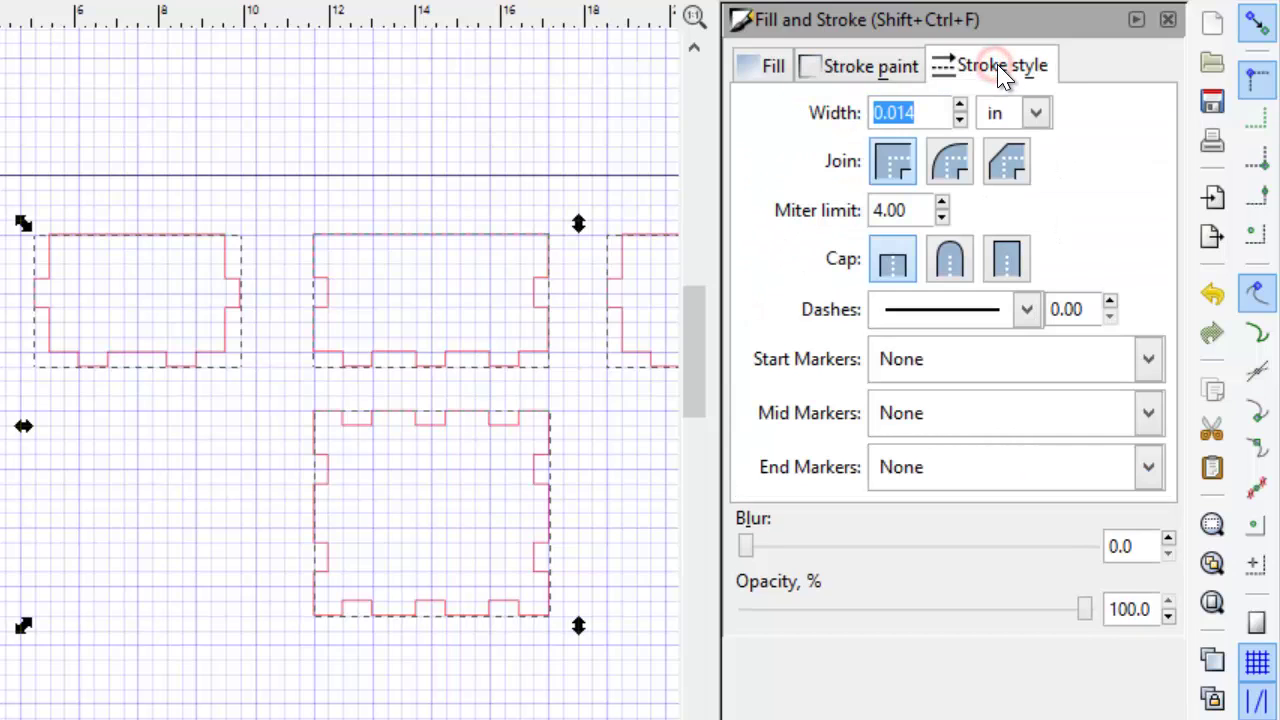
{"action": "left_click", "coordinate": [926, 116]}
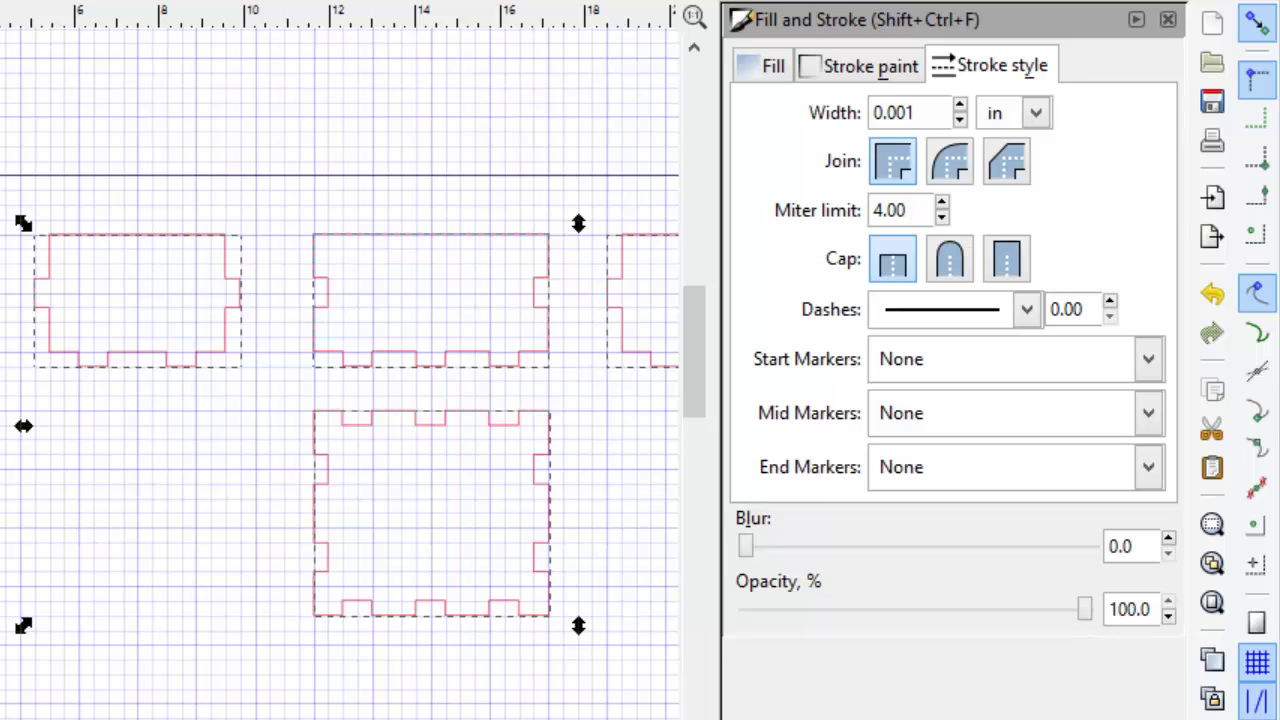
{"action": "key", "text": "Return"}
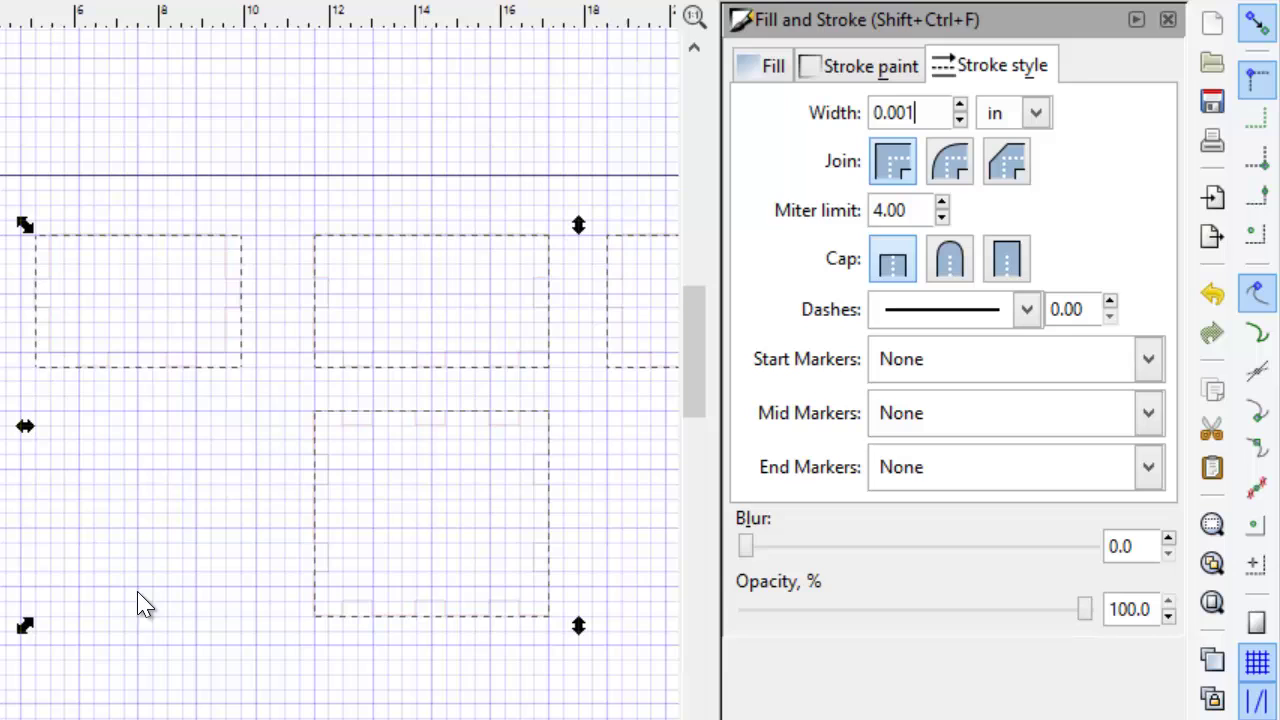
{"action": "left_click", "coordinate": [80, 698]}
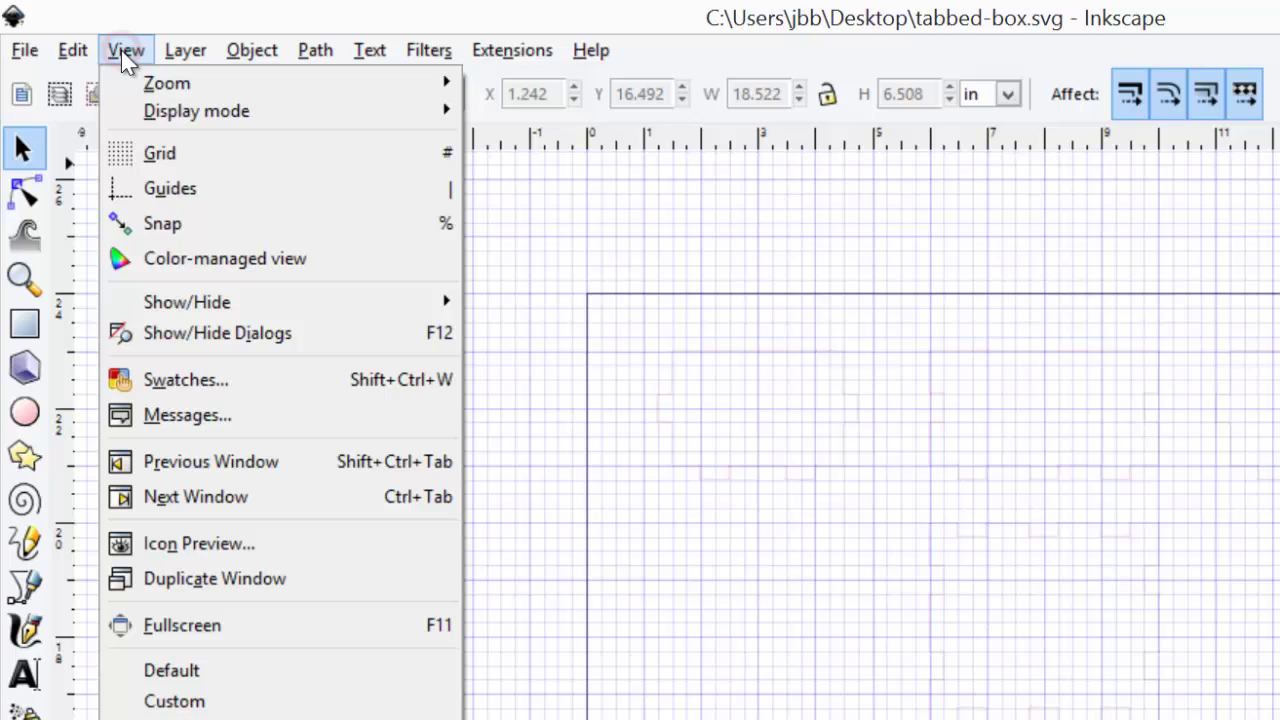
Turn off the canvas grid and save the drawing as tabbed-box.svg.
{"action": "left_click", "coordinate": [186, 155]}
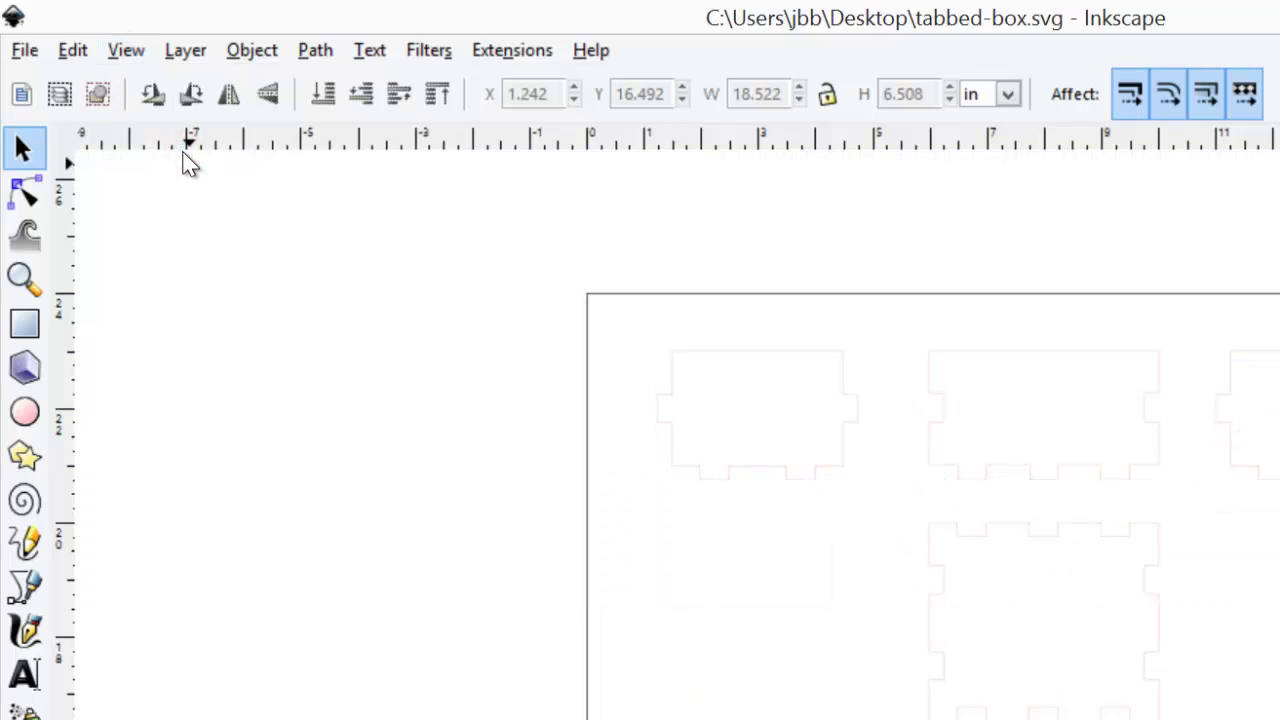
{"action": "left_click", "coordinate": [26, 52]}
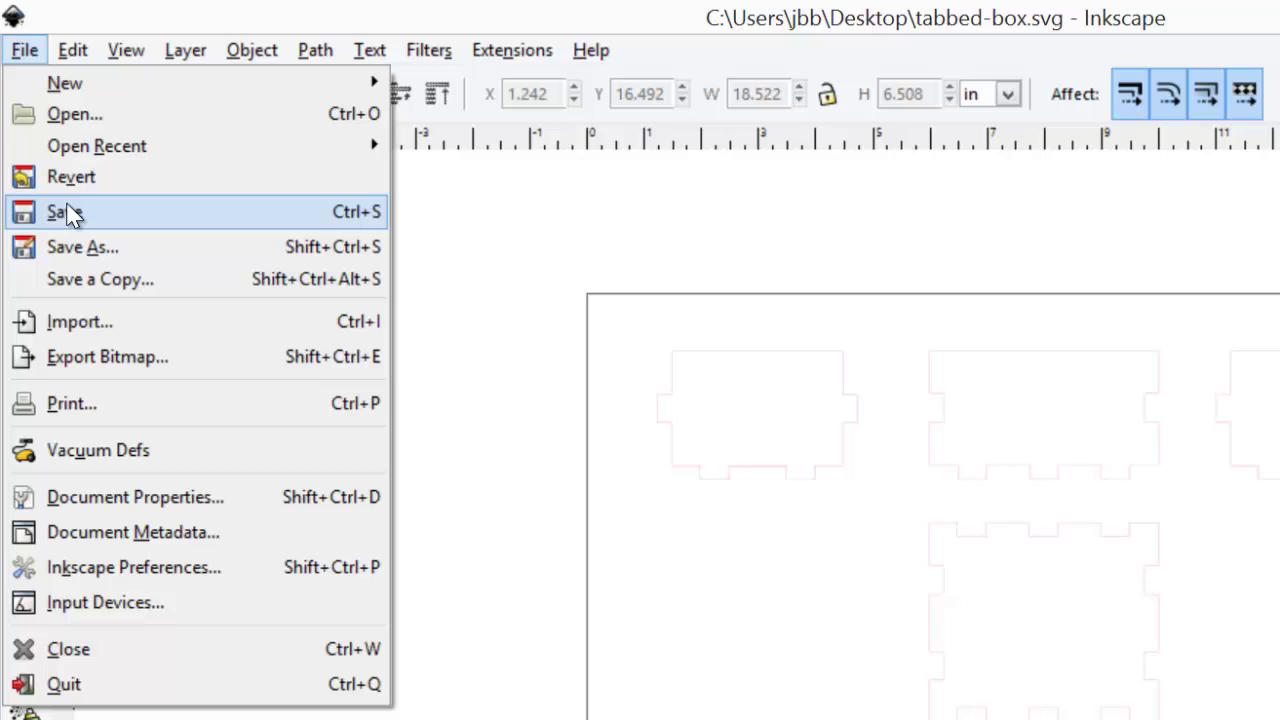
{"action": "left_click", "coordinate": [64, 214]}
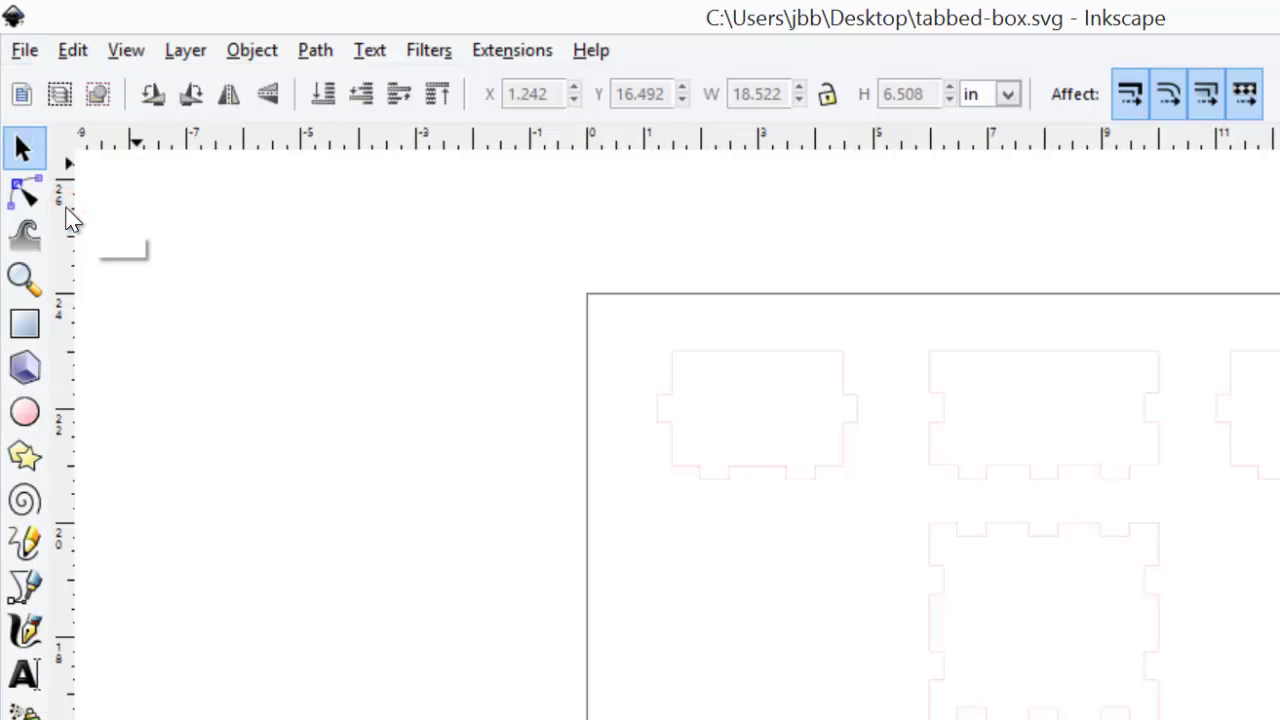
{"action": "left_click", "coordinate": [27, 51]}
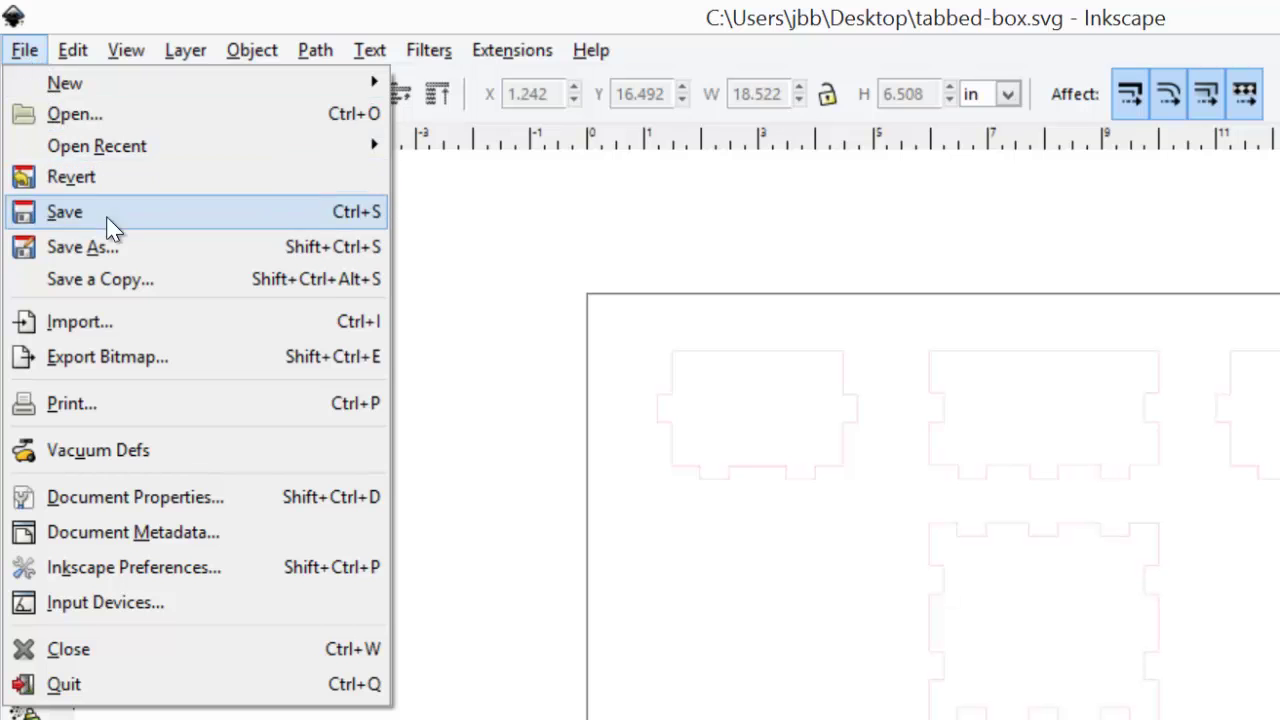
Save a copy of the drawing as tabbed-box.pdf in Portable Document Format.
{"action": "left_click", "coordinate": [110, 248]}
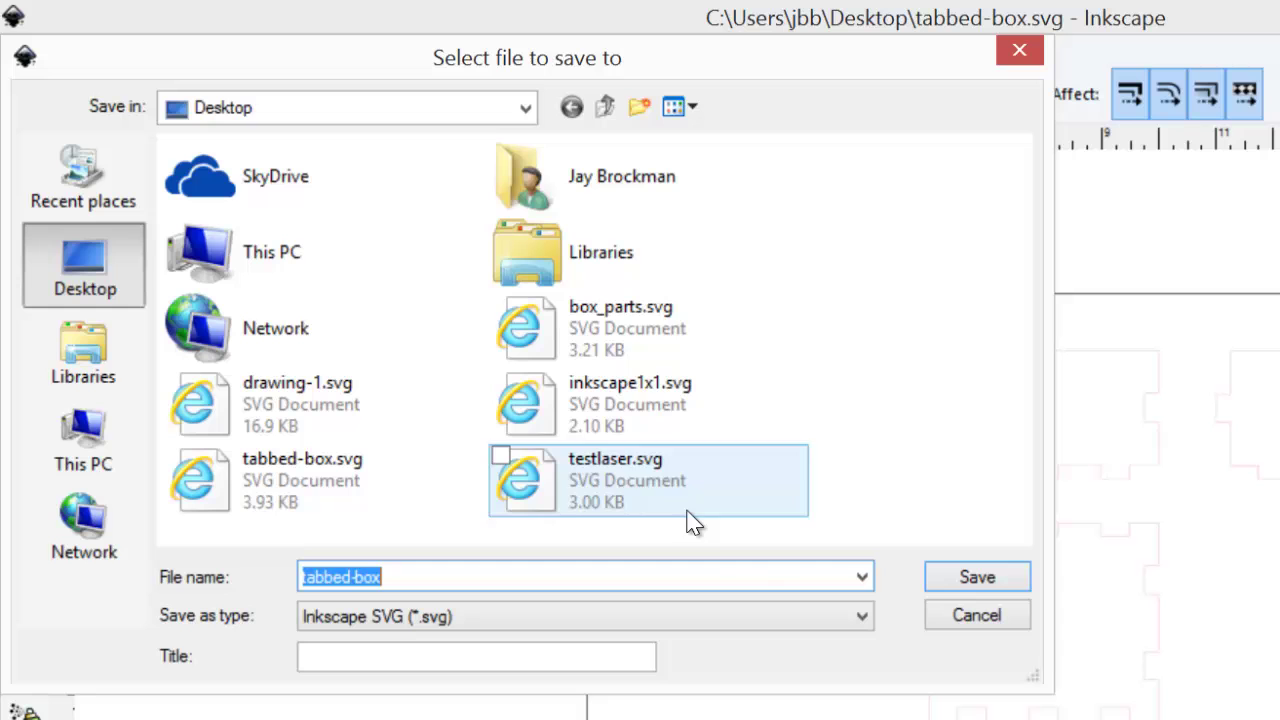
{"action": "left_click", "coordinate": [691, 619]}
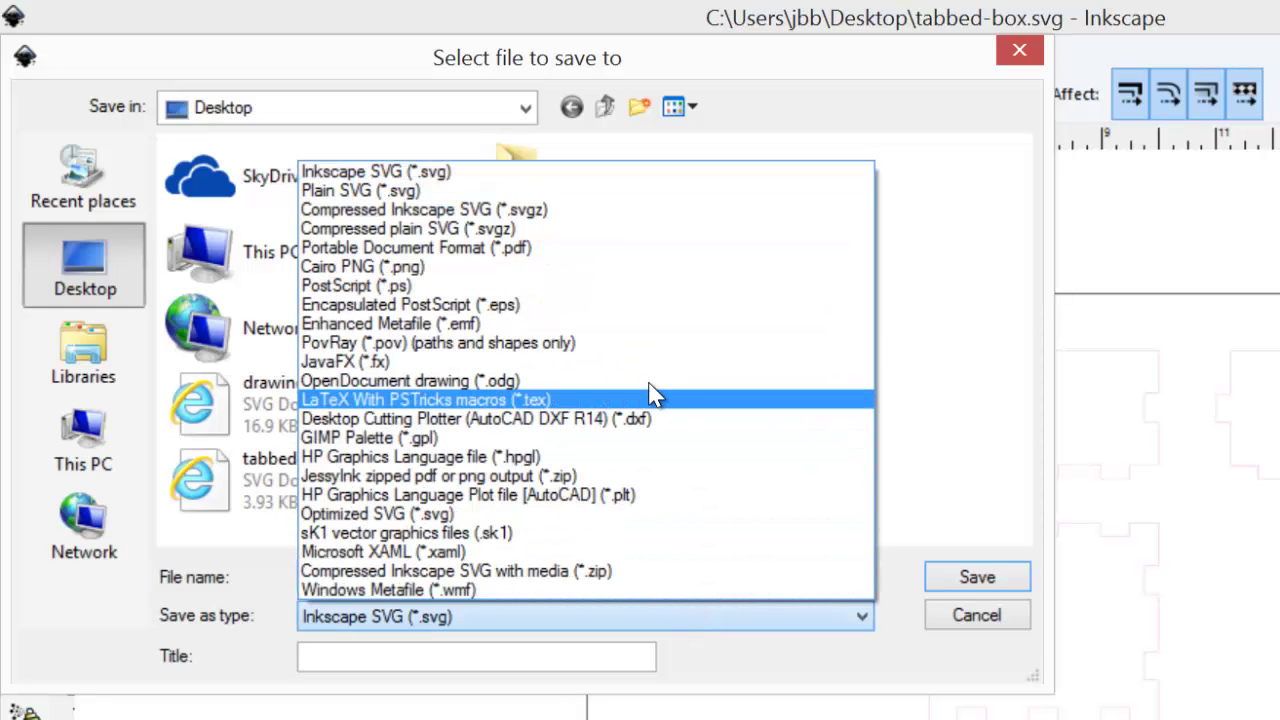
{"action": "left_click", "coordinate": [527, 250]}
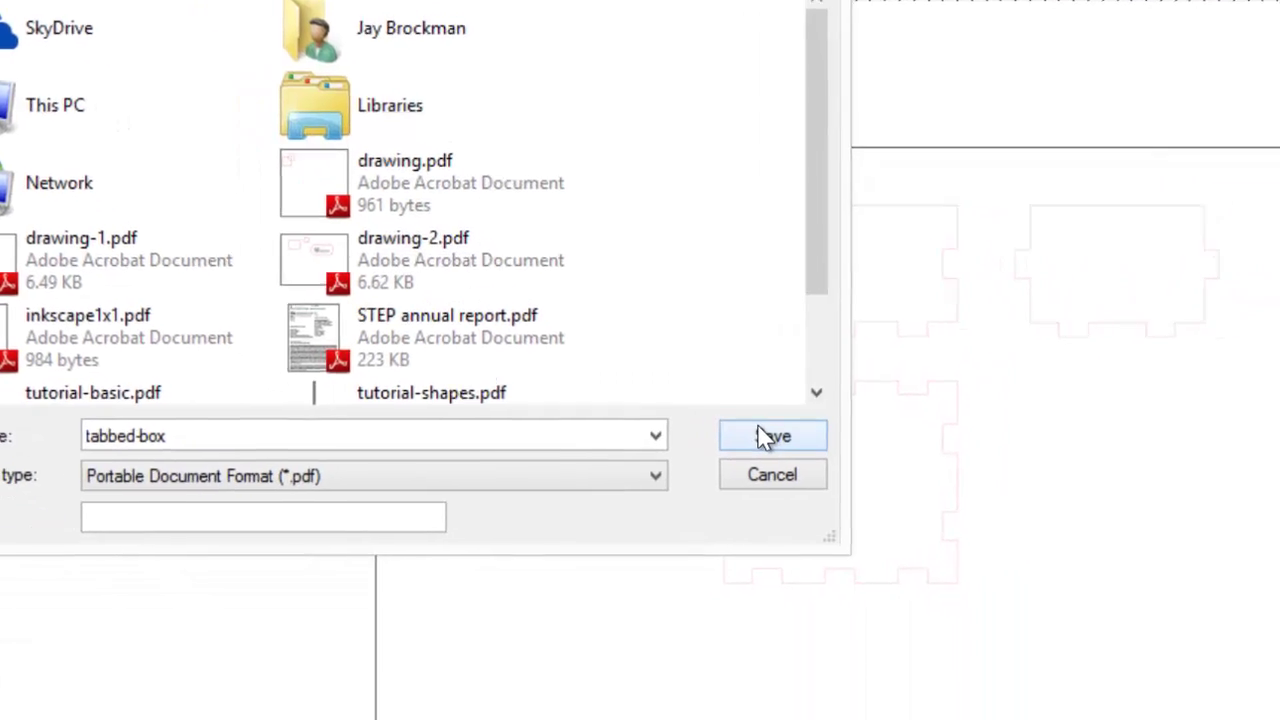
{"action": "left_click", "coordinate": [922, 536]}
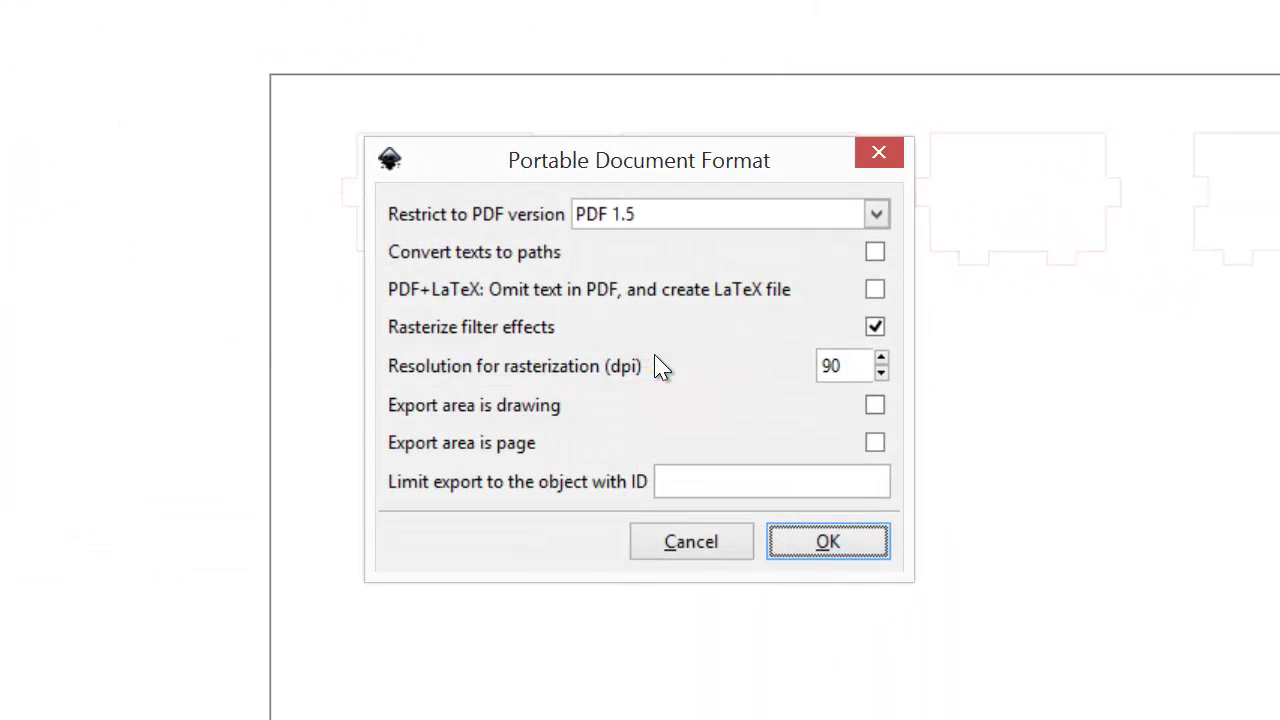
{"action": "left_click", "coordinate": [822, 542]}
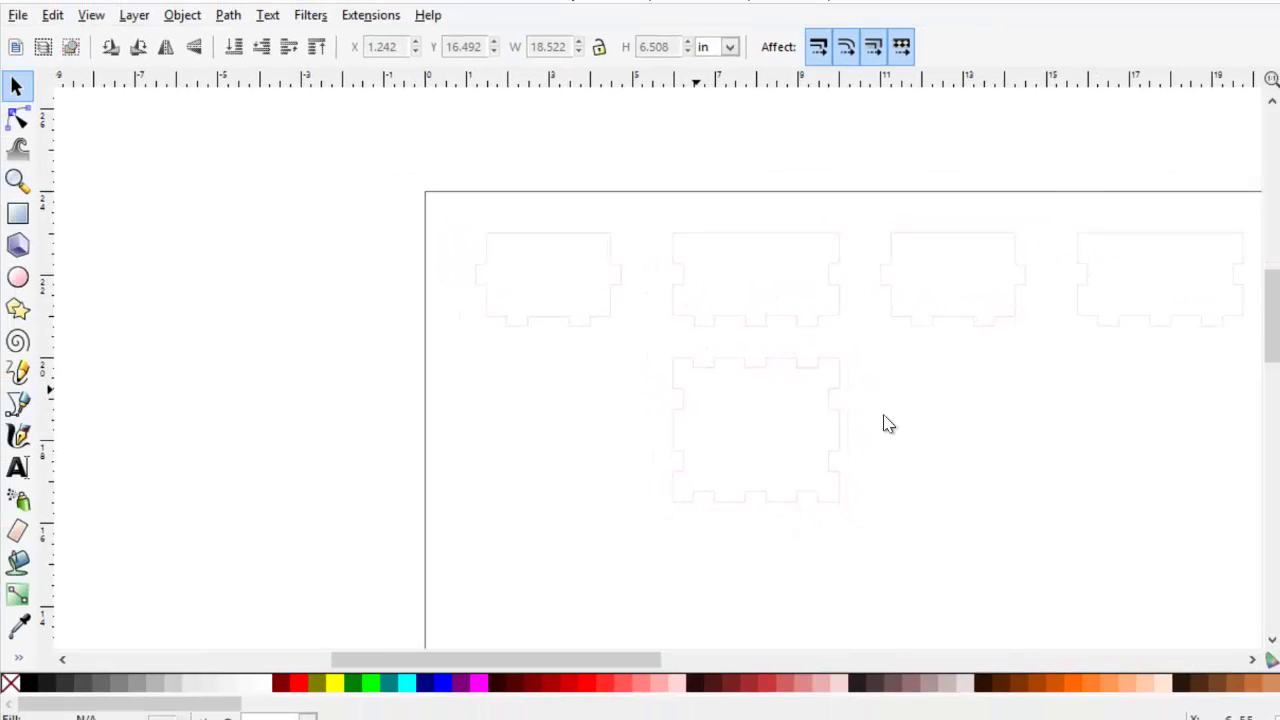
Minimize Inkscape and open tabbed-box.pdf from the desktop to check it.
{"action": "left_click", "coordinate": [1264, 7]}
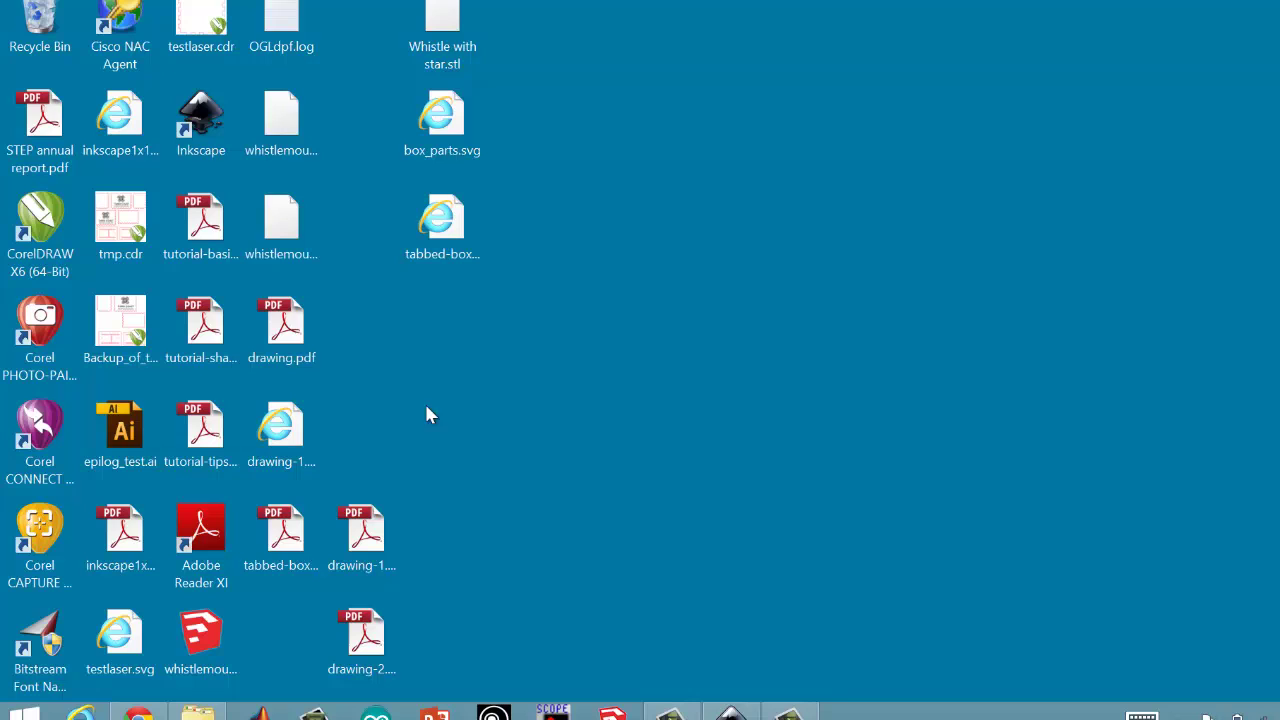
{"action": "left_click", "coordinate": [275, 528]}
{"action": "double_click", "coordinate": [275, 530]}
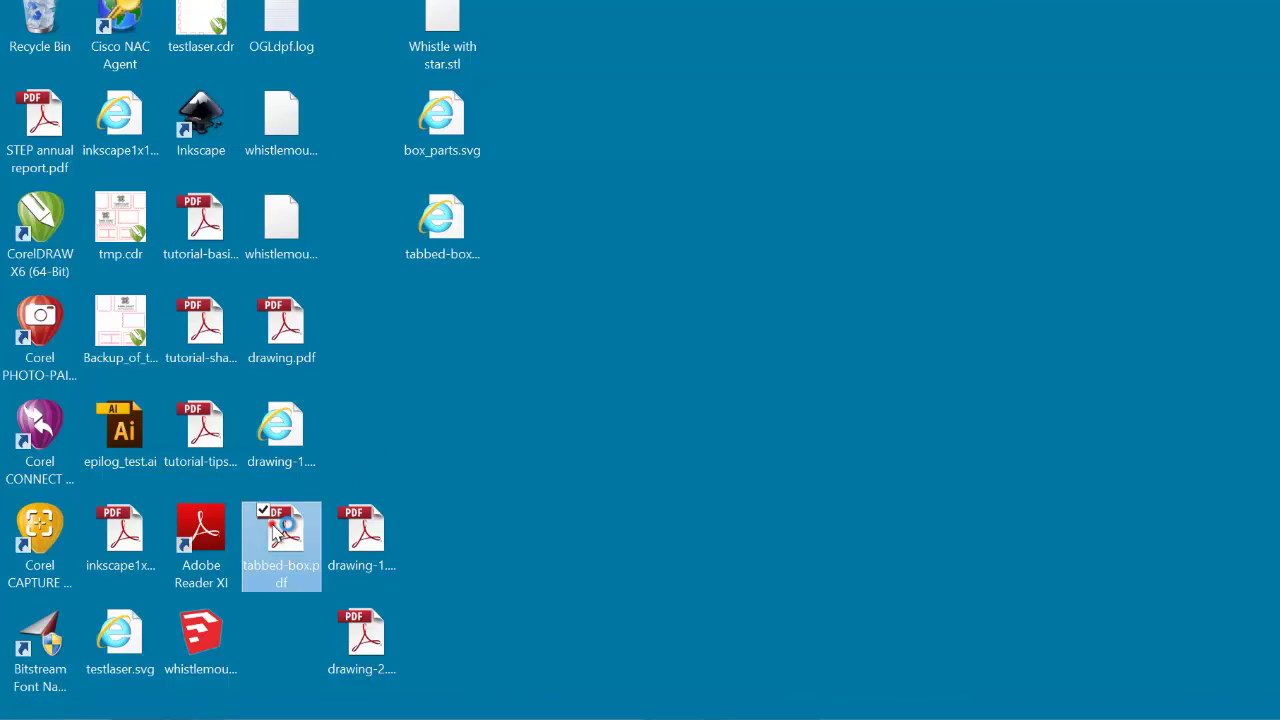